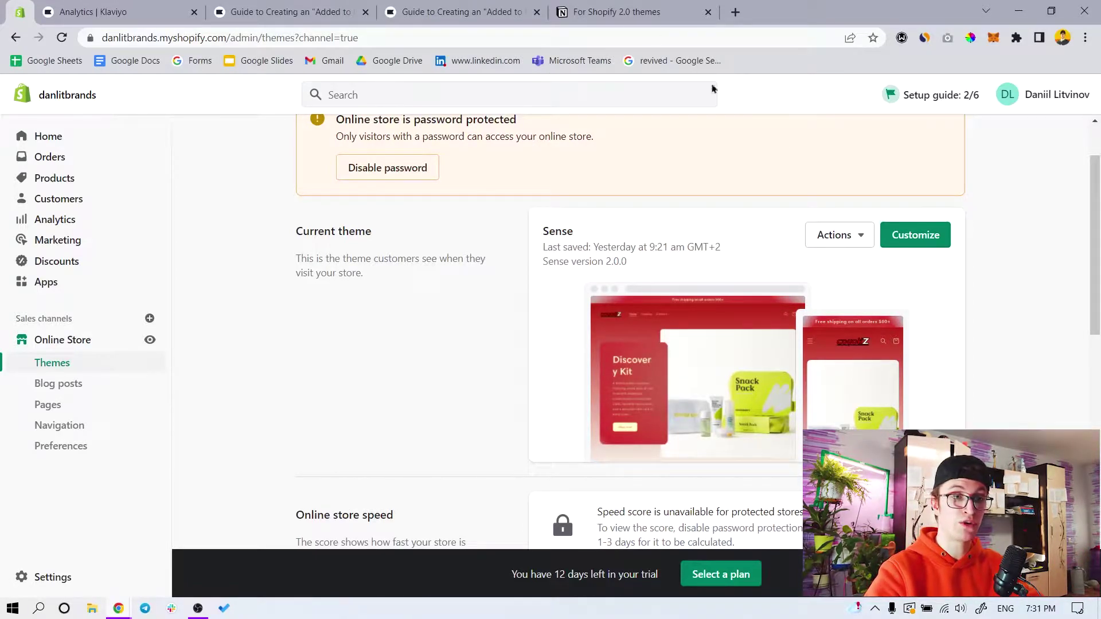
# Switch from the Sense 2.0.0 themes page to the Notion 'For Shopify 2.0 themes' snippet page
pyautogui.click(631, 12)
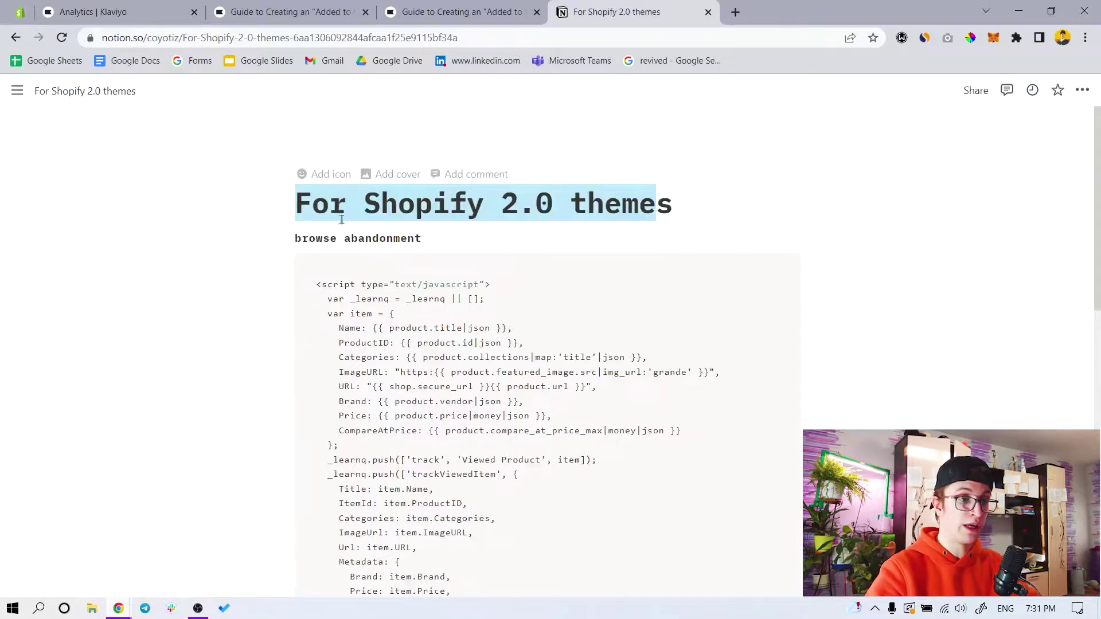
# Review the browse and cart abandonment scripts, launch the Sense theme editor, then go to Klaviyo Analytics
pyautogui.scroll(-6, 341, 220)
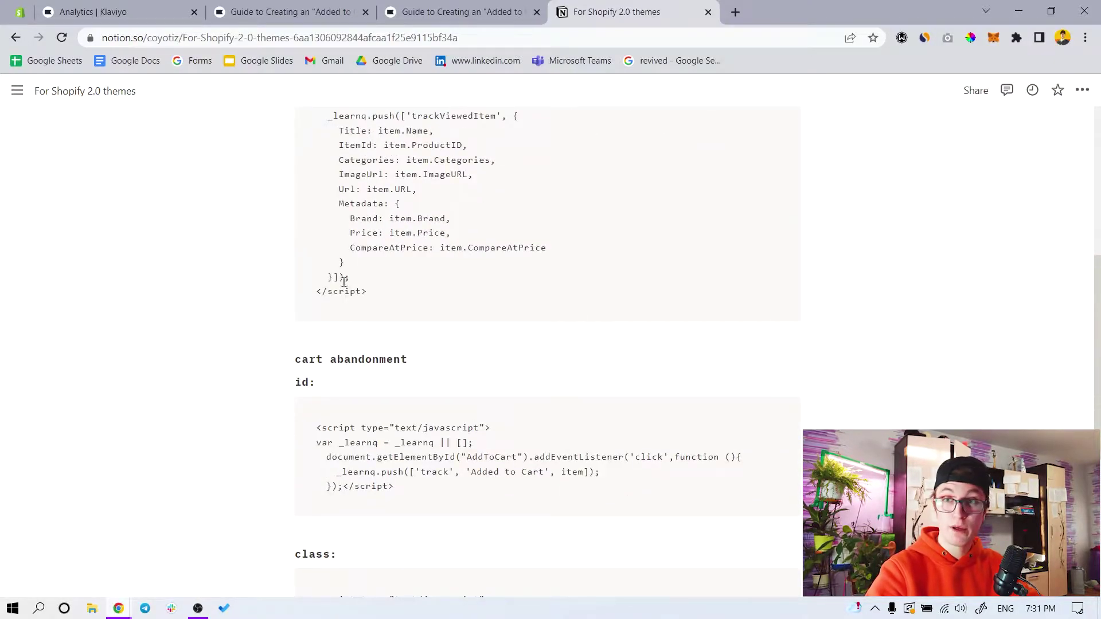
pyautogui.scroll(6, 354, 293)
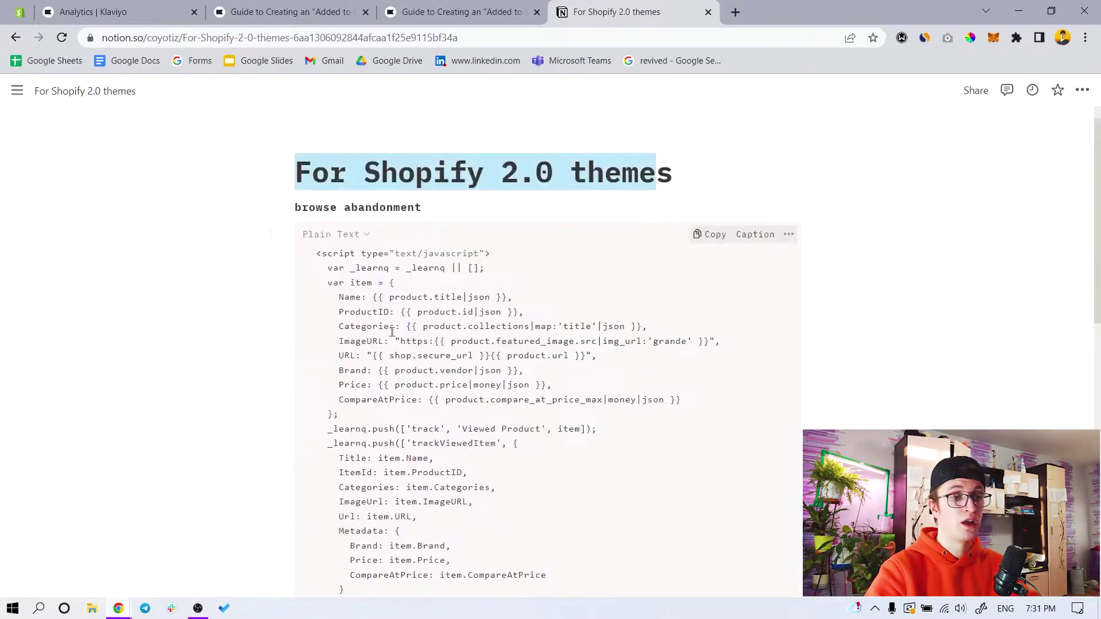
pyautogui.click(20, 12)
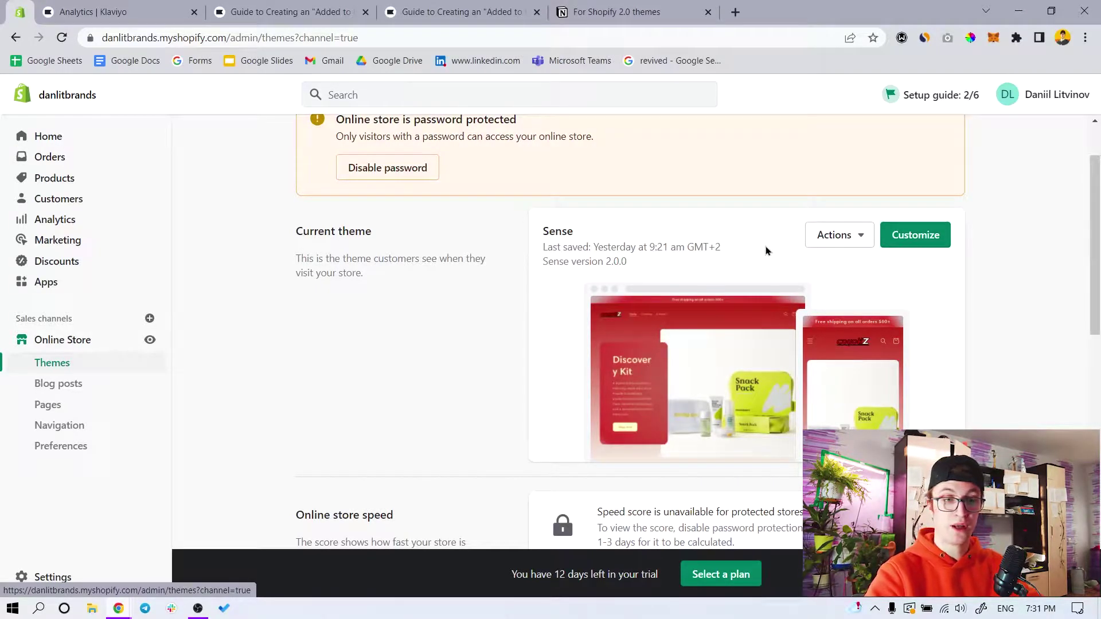
pyautogui.click(913, 235)
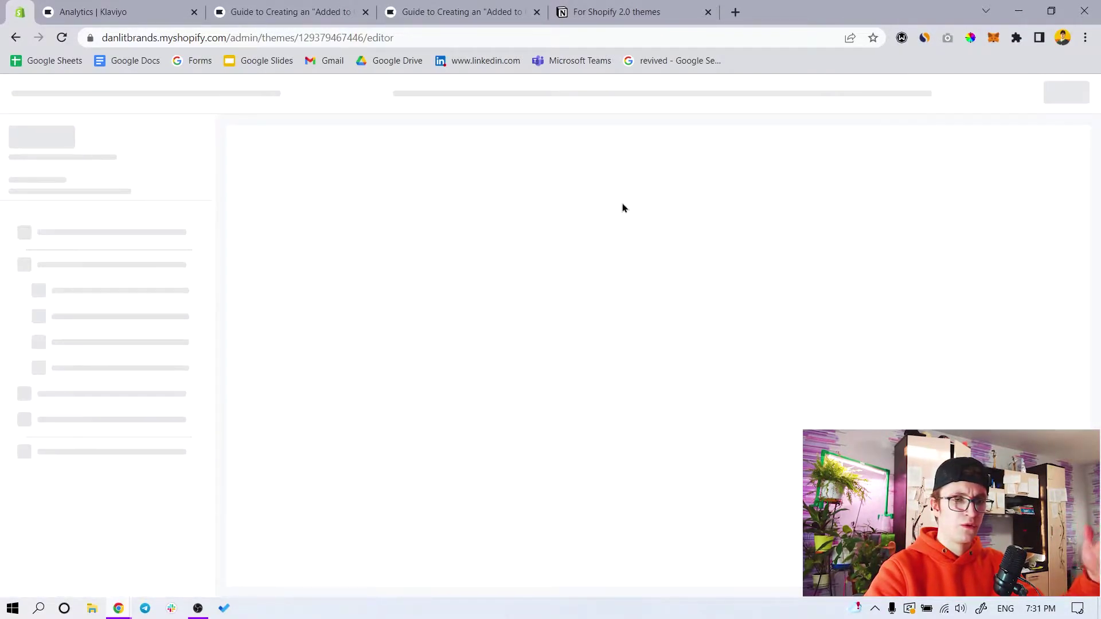
pyautogui.click(69, 11)
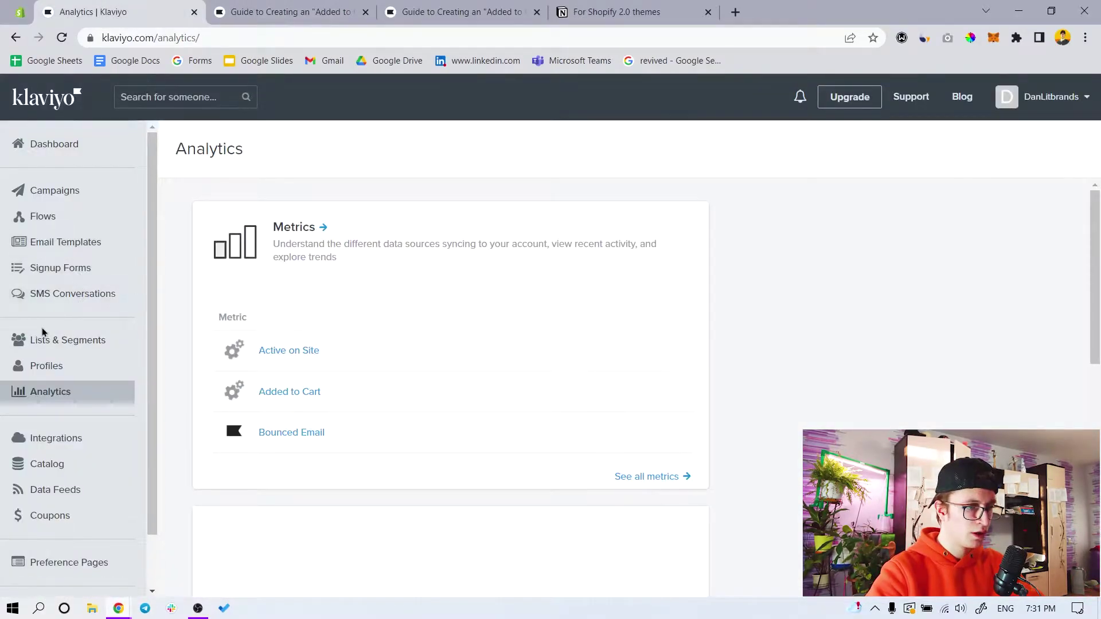
# Verify the Shopify integration has onsite JavaScript enabled, then open Klaviyo's See all metrics list
pyautogui.click(57, 437)
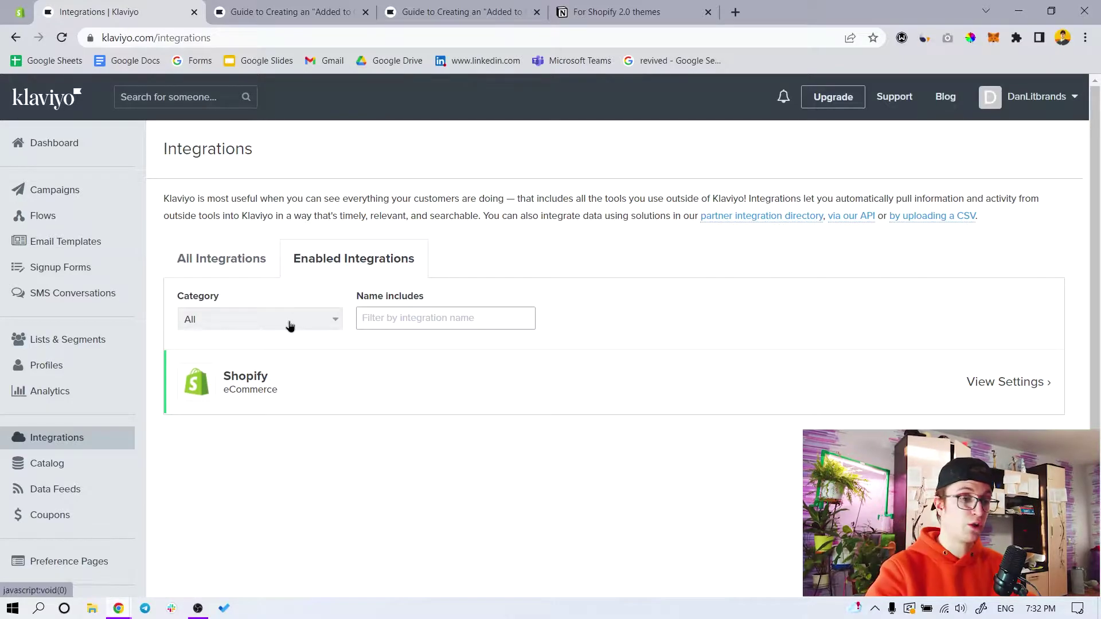
pyautogui.click(1025, 391)
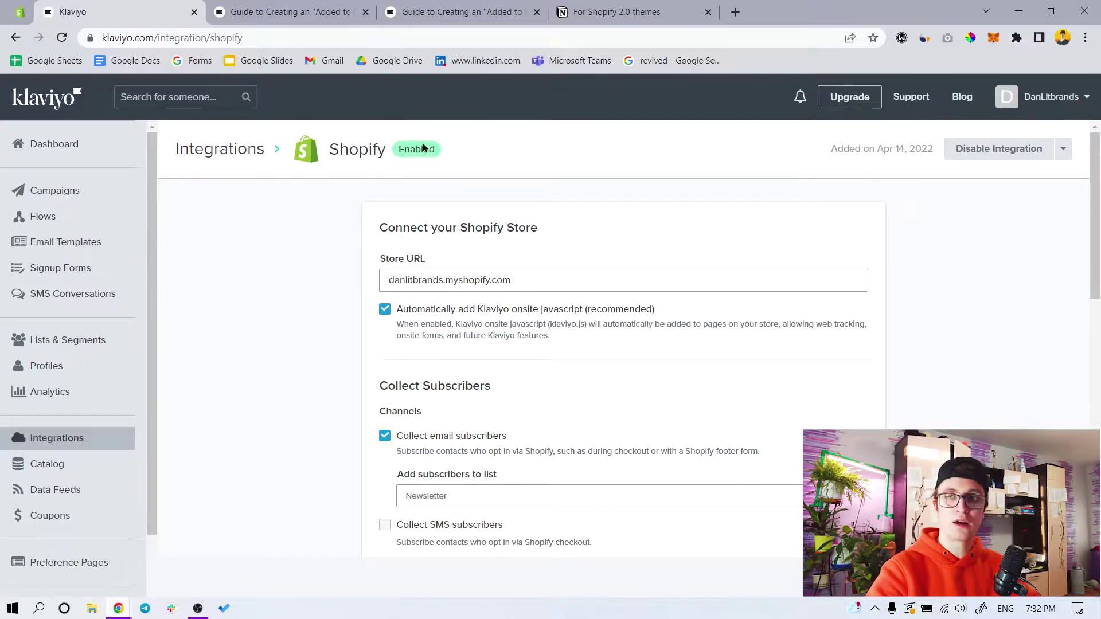
pyautogui.scroll(-3, 428, 285)
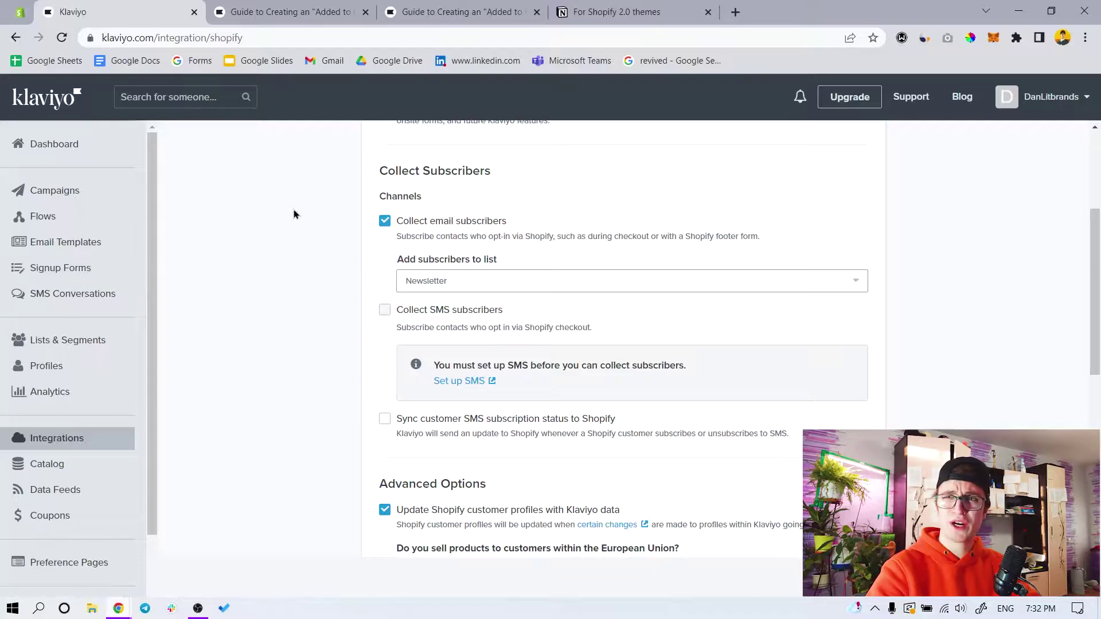
pyautogui.click(58, 394)
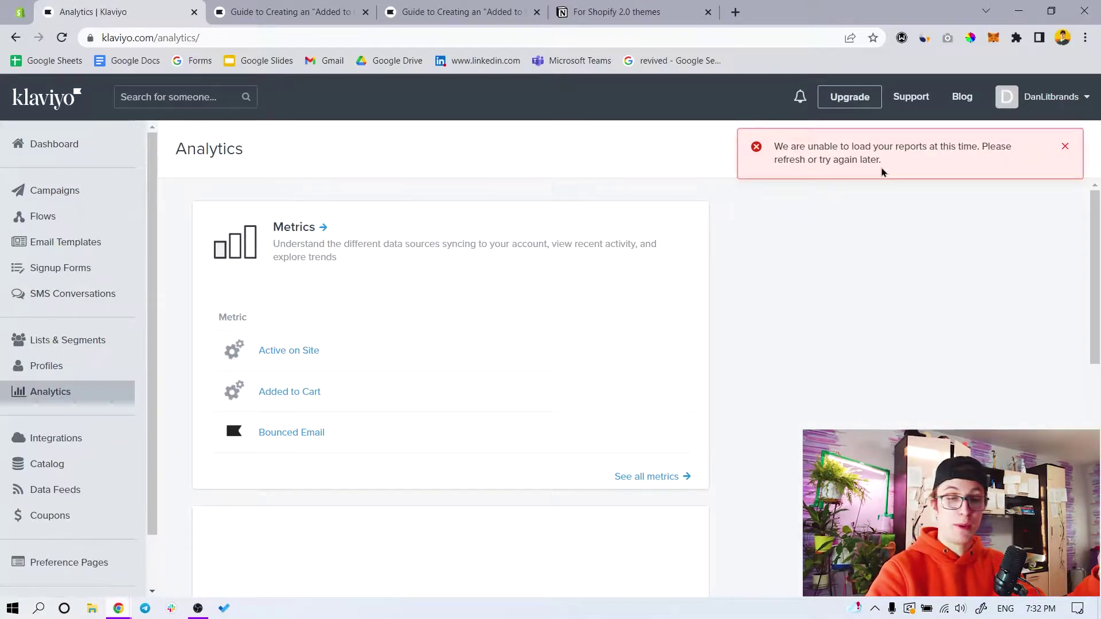
pyautogui.click(644, 477)
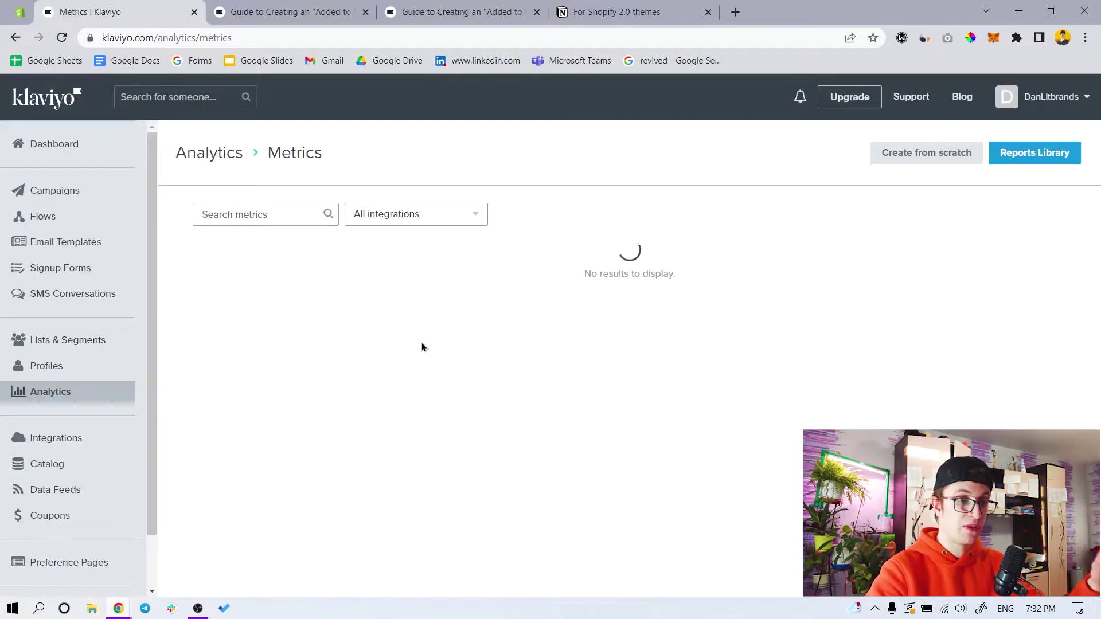
# Scan the metrics list for Added to Cart and Viewed Product, then return to the Shopify editor
pyautogui.scroll(-5, 413, 353)
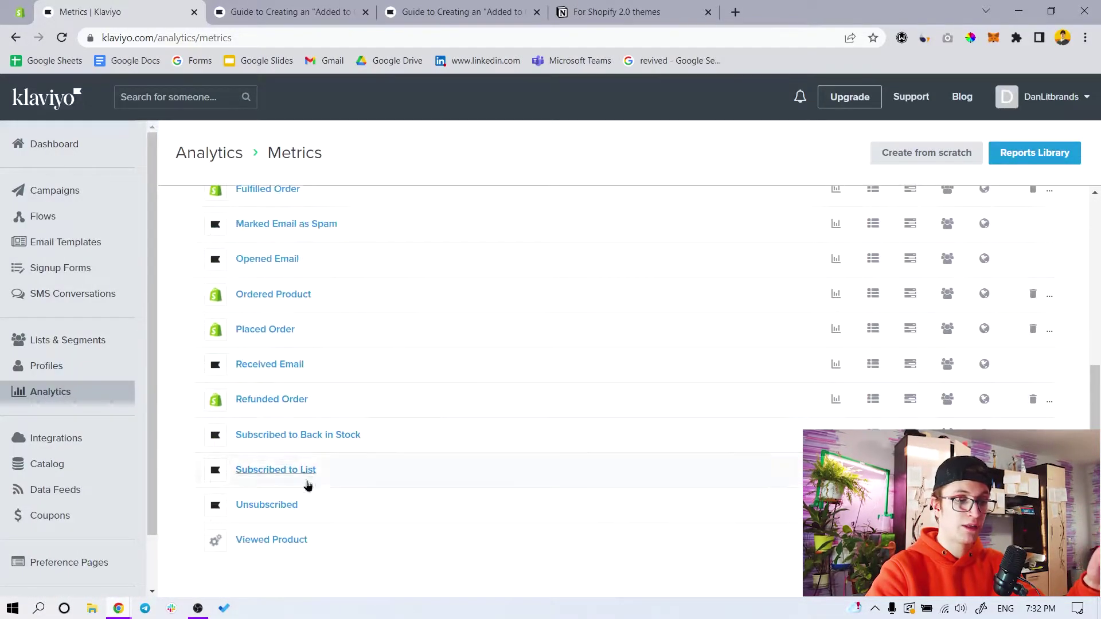
pyautogui.scroll(5, 276, 554)
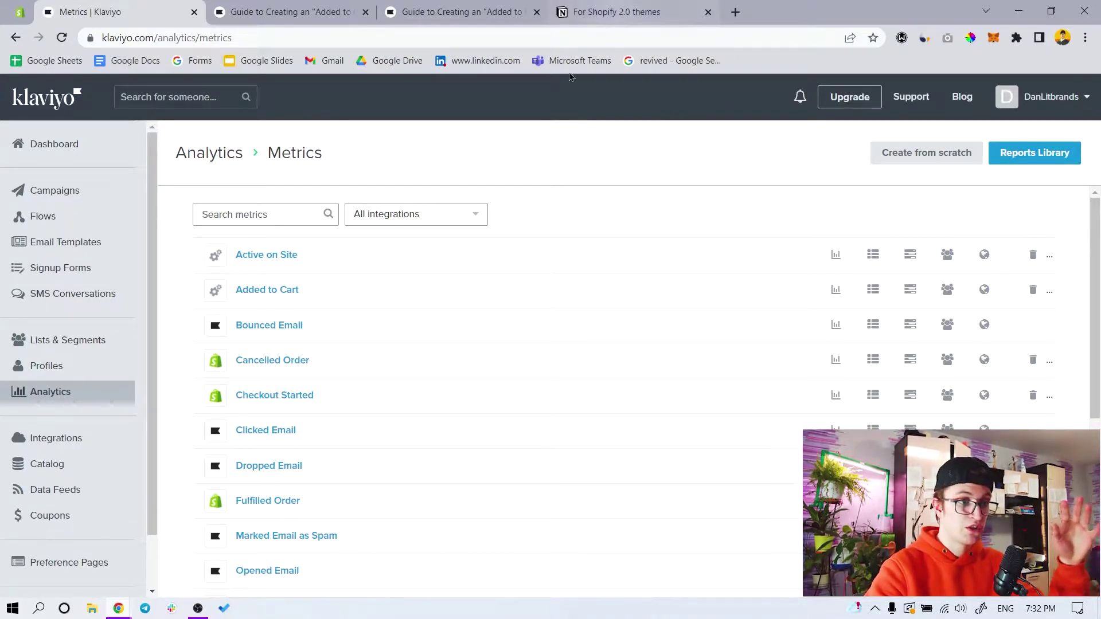
pyautogui.scroll(-6, 369, 342)
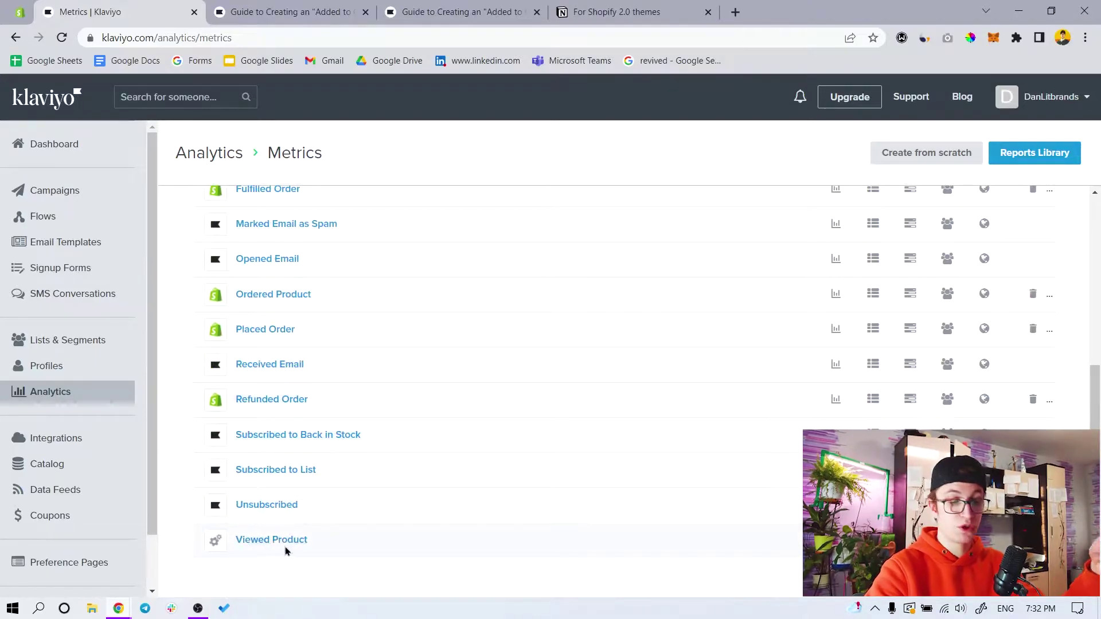
pyautogui.scroll(6, 287, 550)
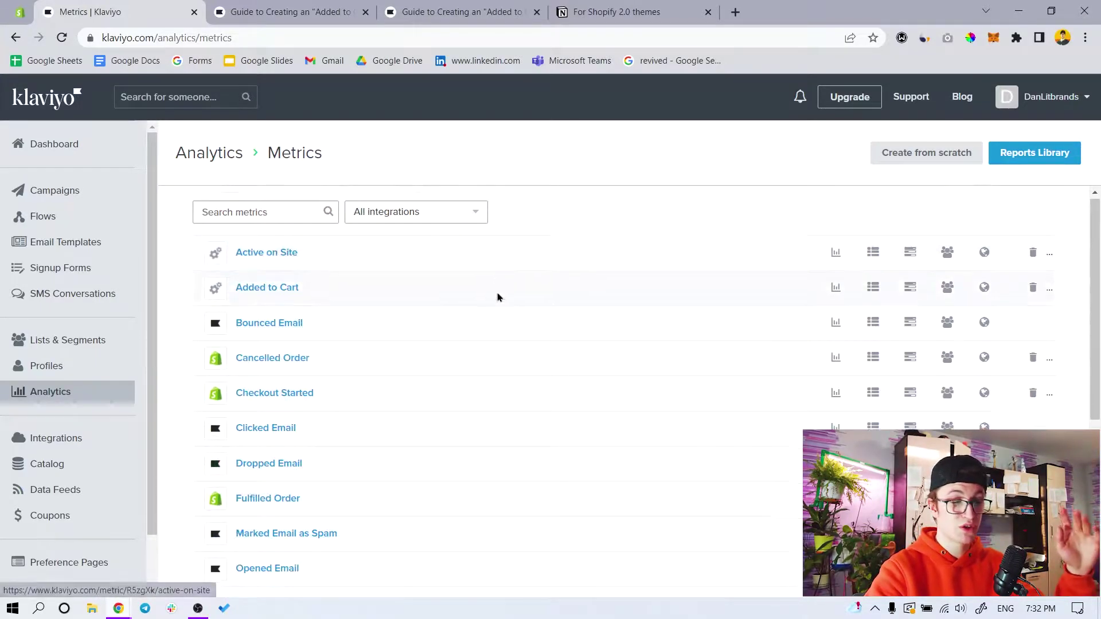
pyautogui.scroll(-5, 308, 550)
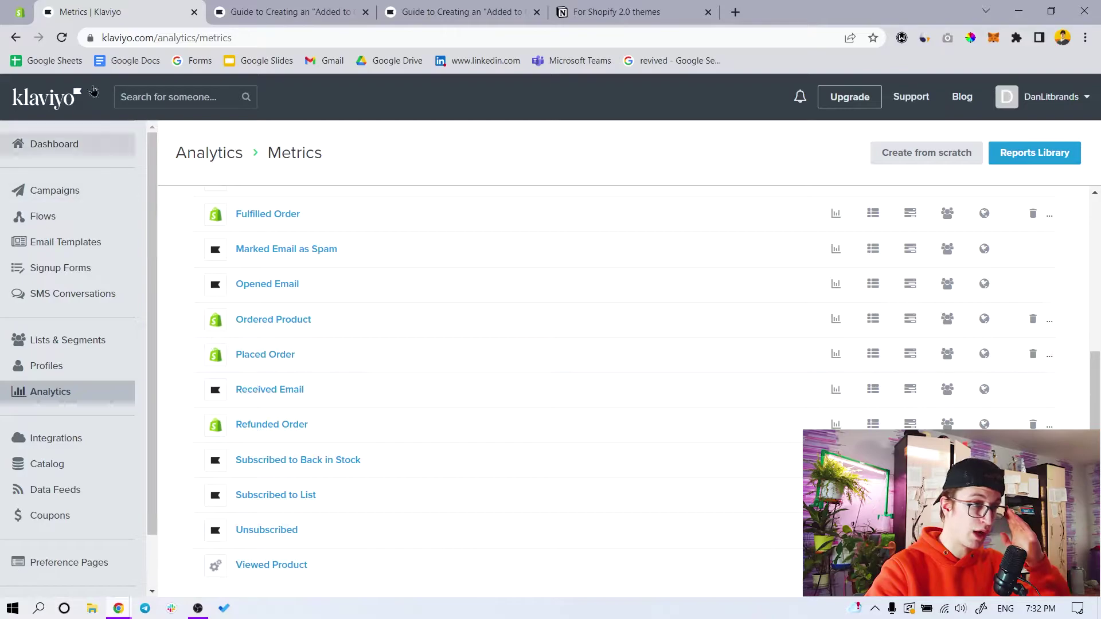
pyautogui.click(20, 11)
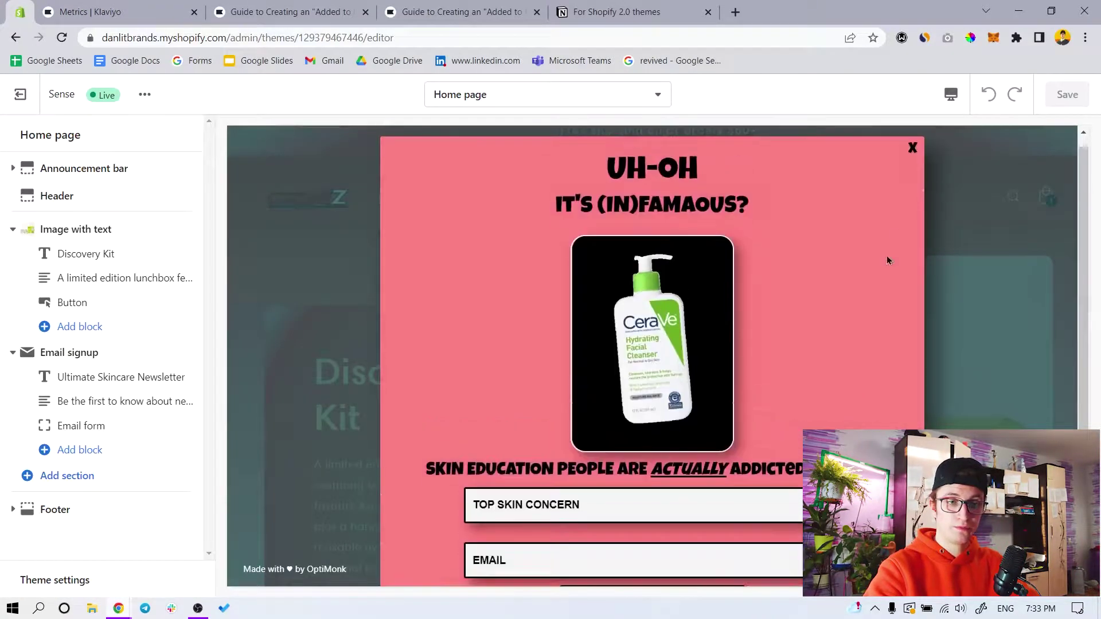
# Close the OptiMonk signup popup and scroll the Sense home preview to the Discovery Kit and Email signup sections
pyautogui.click(910, 155)
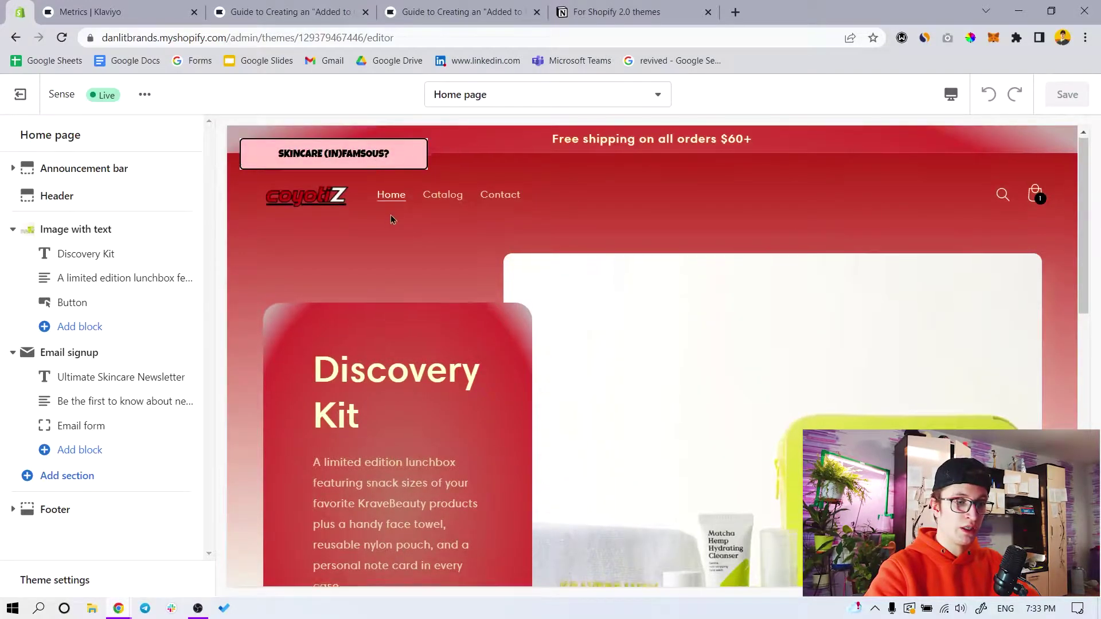
pyautogui.scroll(-3, 390, 218)
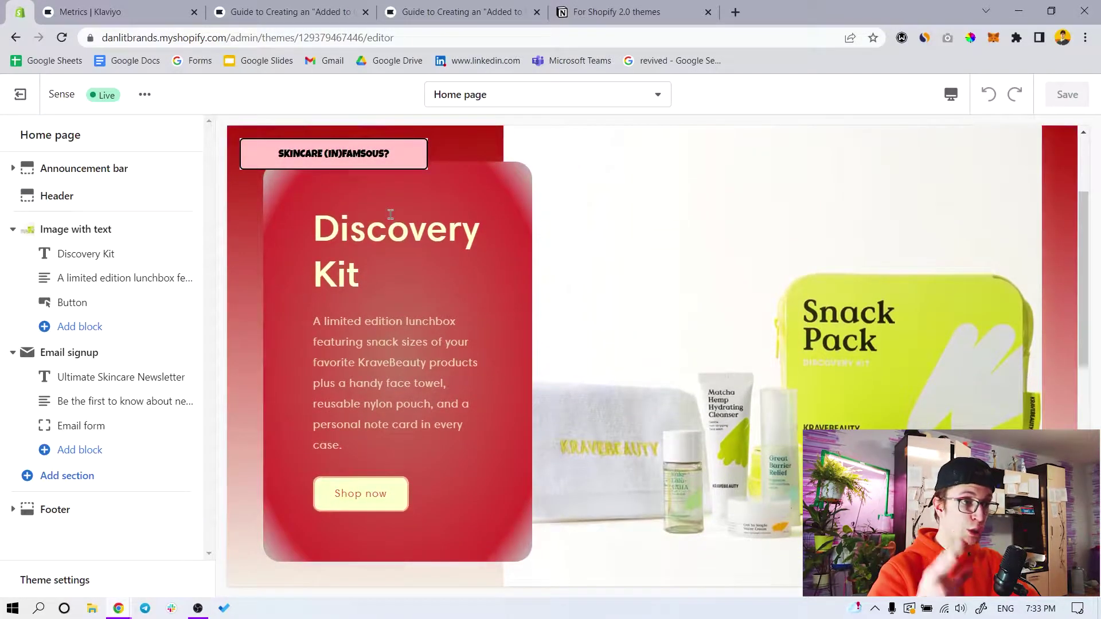
pyautogui.scroll(-3, 806, 405)
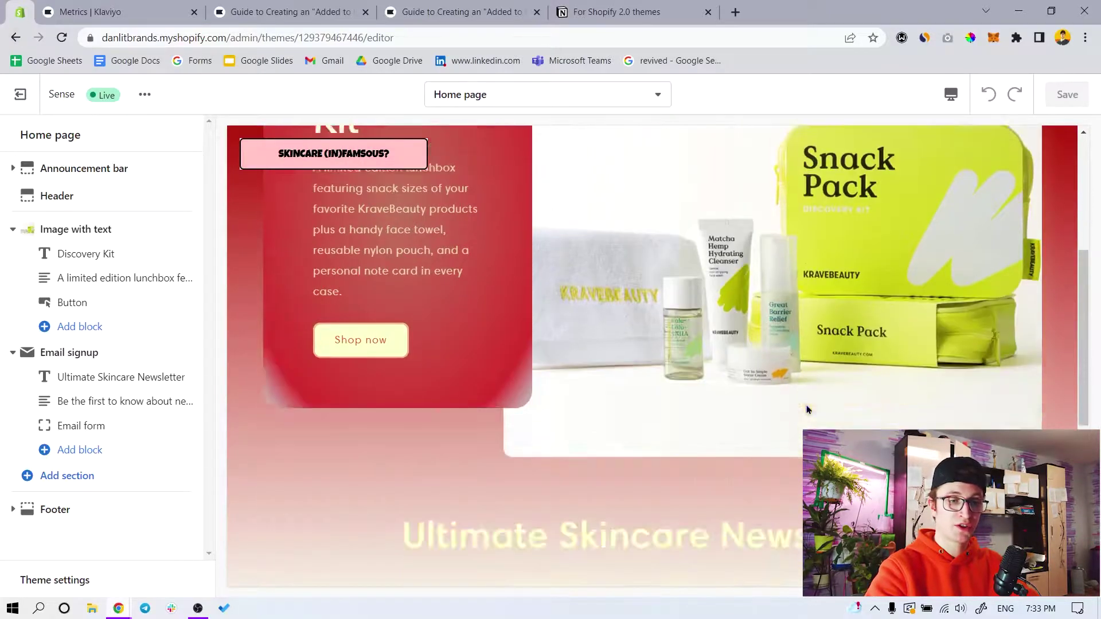
pyautogui.scroll(5, 696, 403)
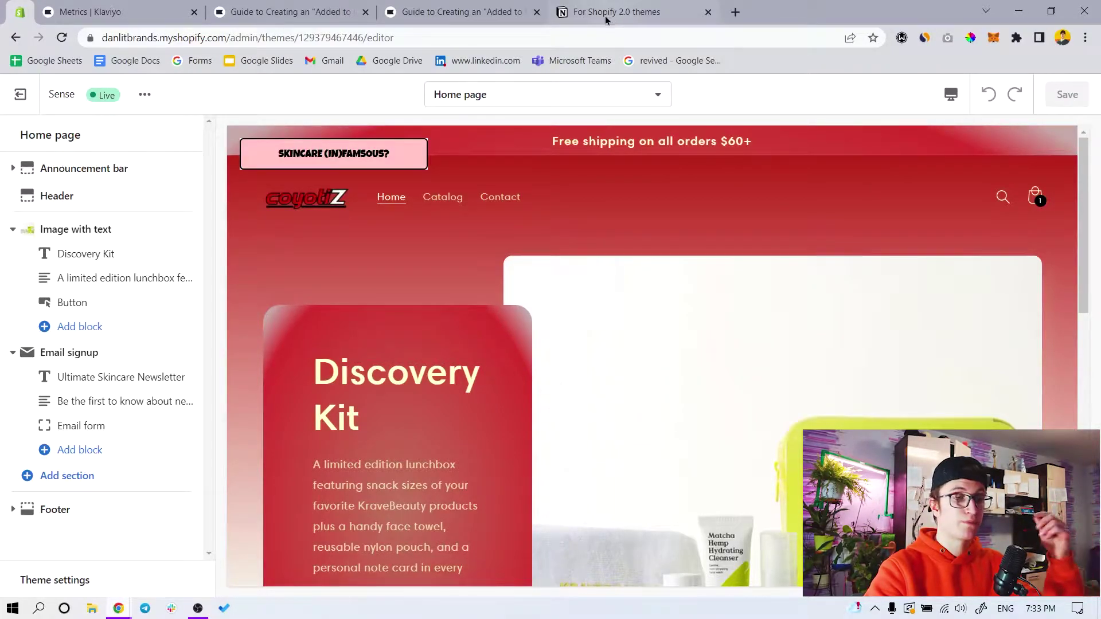
# Reopen Notion's 'For Shopify 2.0 themes' page and scroll the Viewed Product script to its closing </script>
pyautogui.click(121, 6)
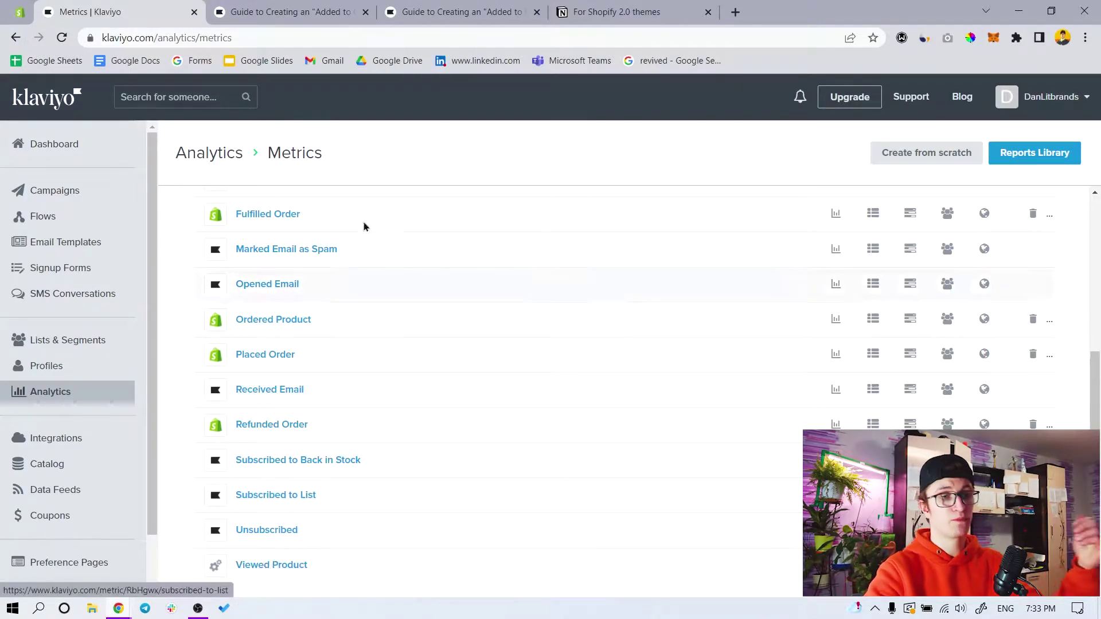
pyautogui.click(568, 9)
pyautogui.scroll(-5, 472, 246)
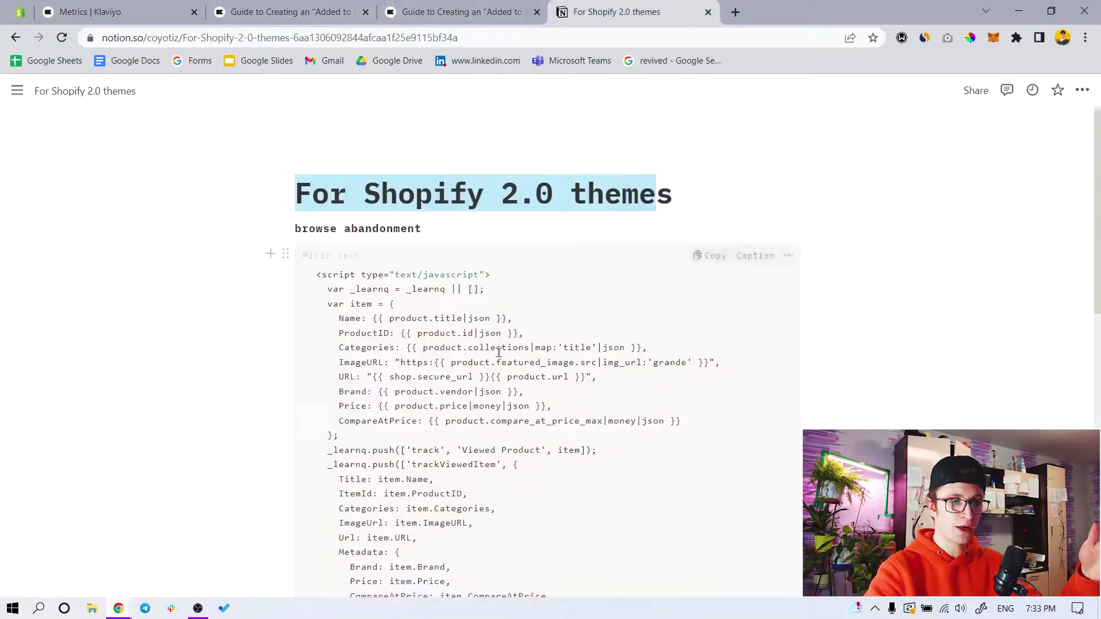
pyautogui.scroll(5, 471, 245)
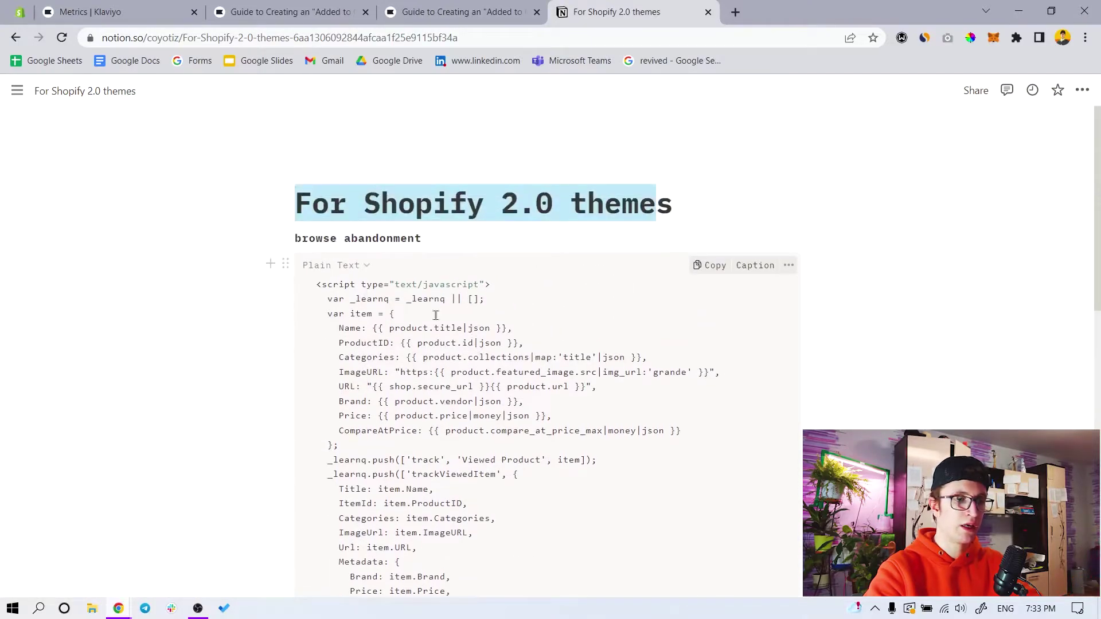
pyautogui.scroll(-2, 436, 315)
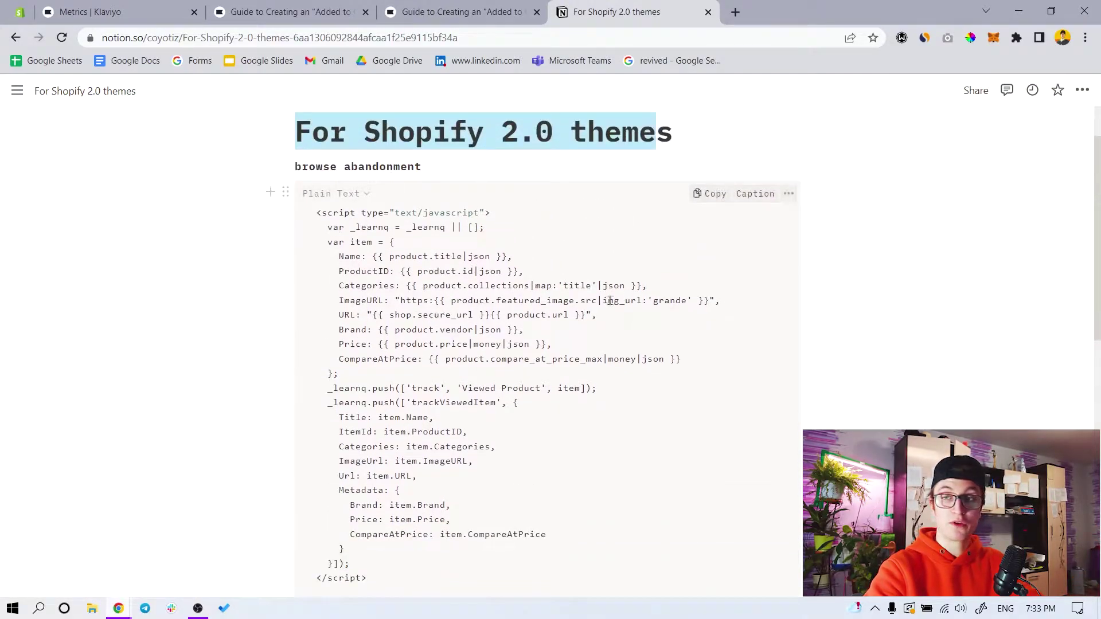
# Bring the Added to Cart guide to its For Shopify 2.0 Themes section and code snippet
pyautogui.click(481, 11)
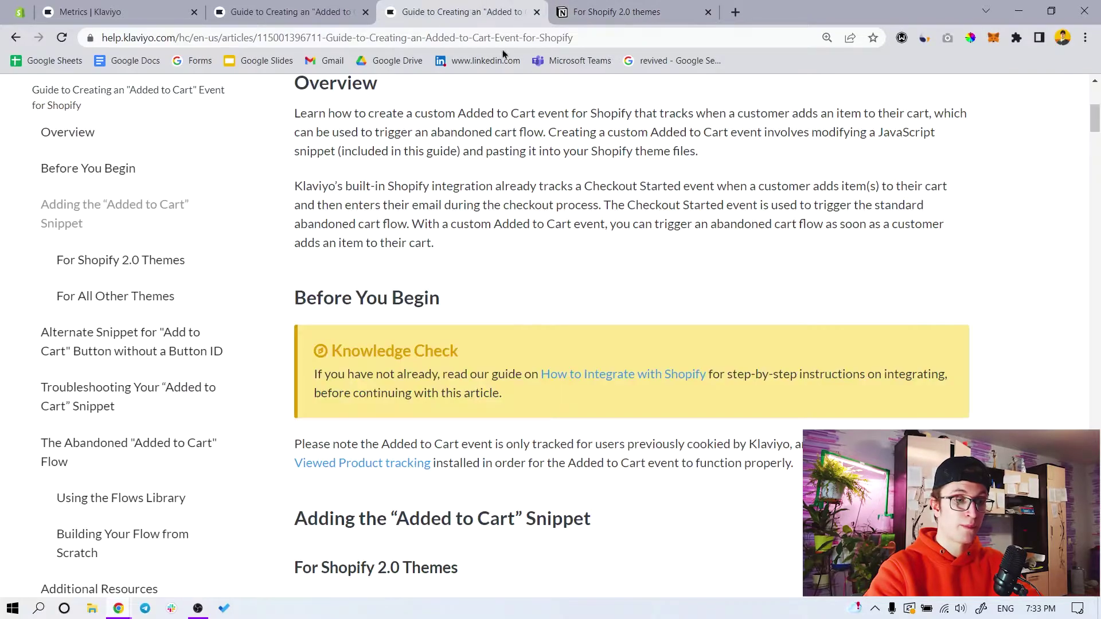
pyautogui.scroll(6, 476, 312)
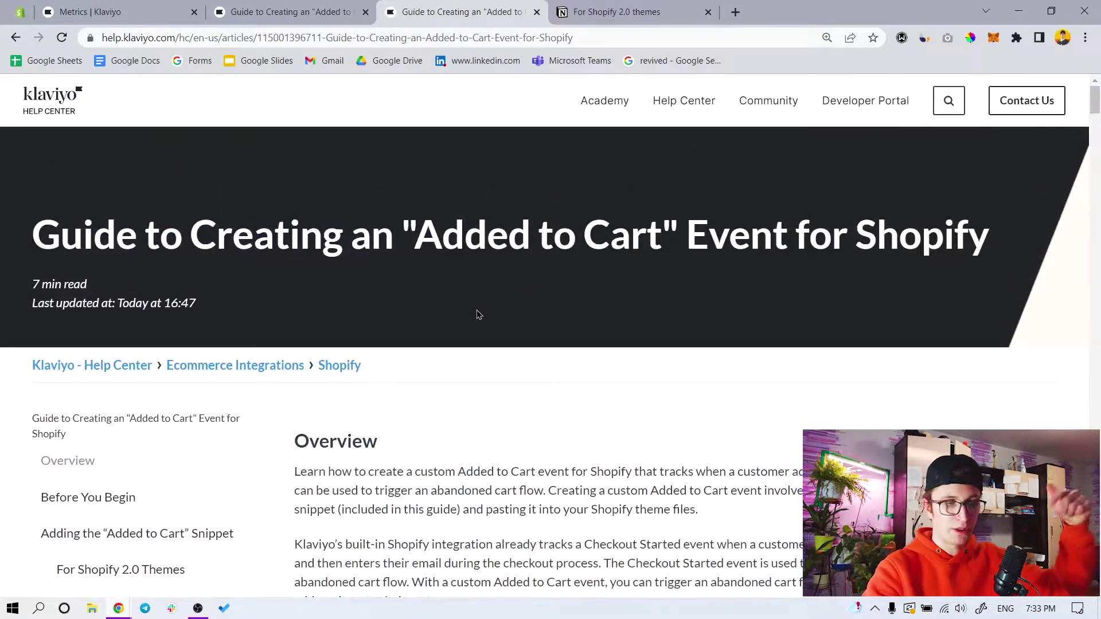
pyautogui.scroll(-10, 476, 317)
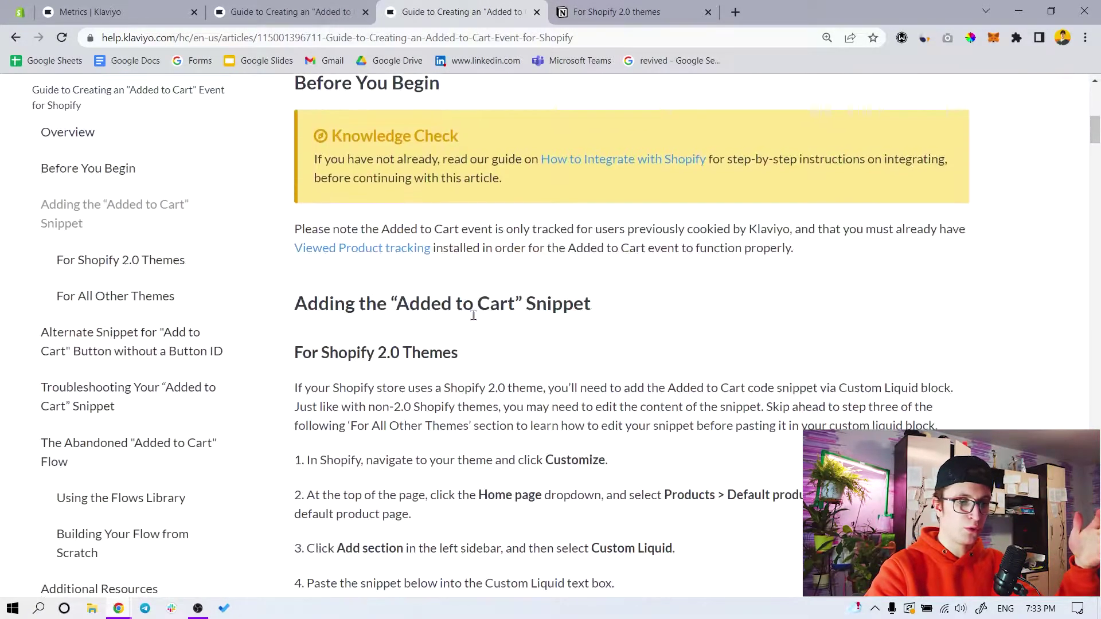
pyautogui.click(318, 12)
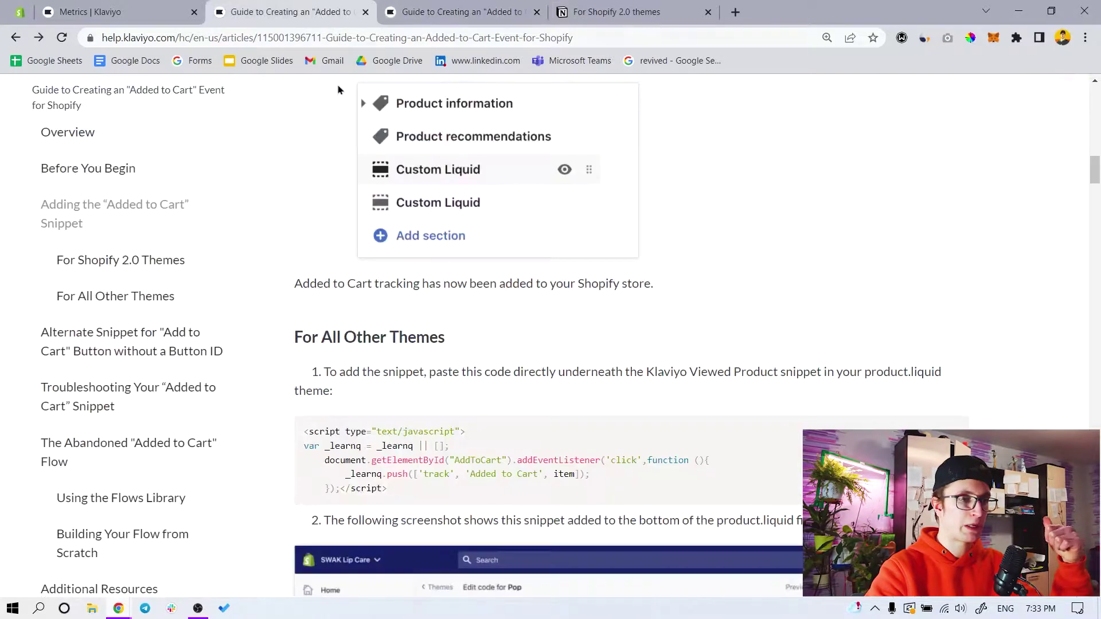
pyautogui.scroll(4, 521, 409)
pyautogui.scroll(8, 522, 409)
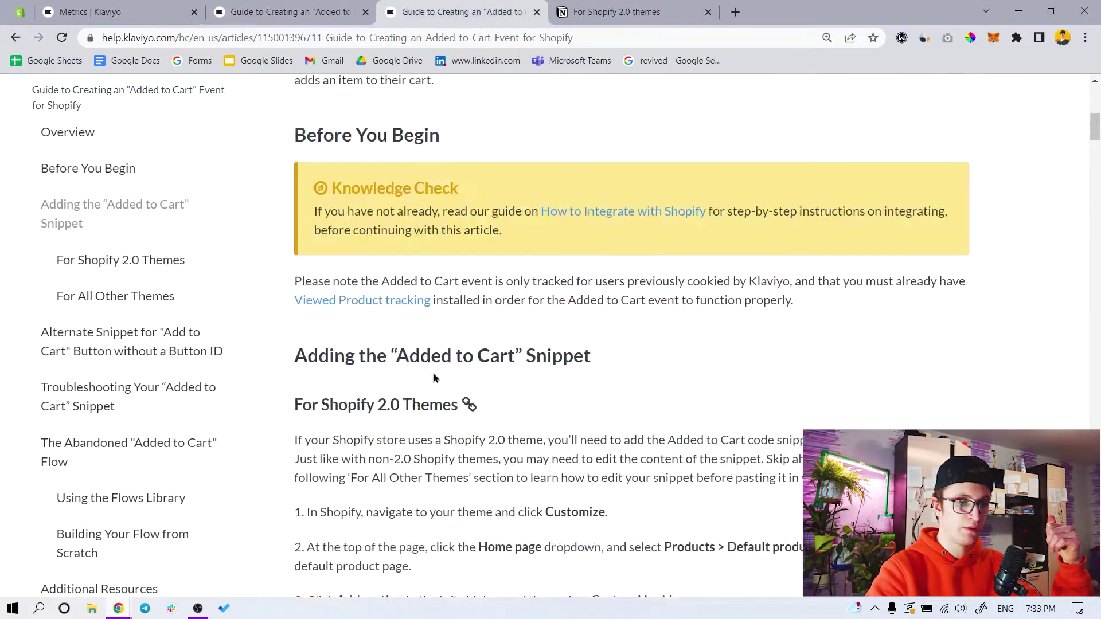
pyautogui.hotkey('ctrl', 'Tab')
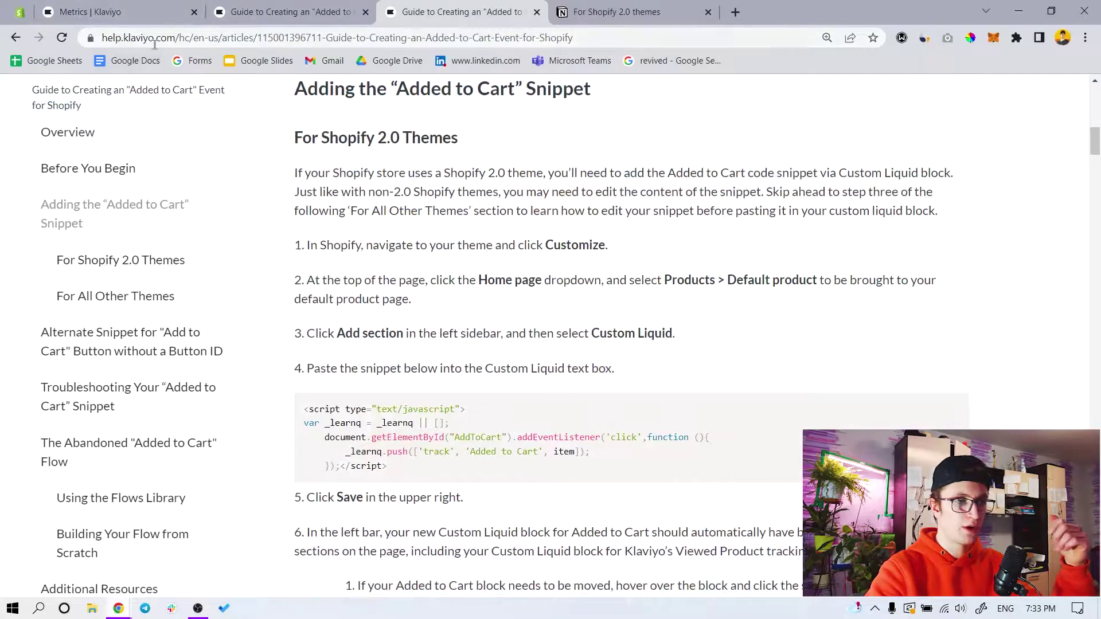
pyautogui.scroll(-5, 480, 247)
pyautogui.scroll(-9, 486, 288)
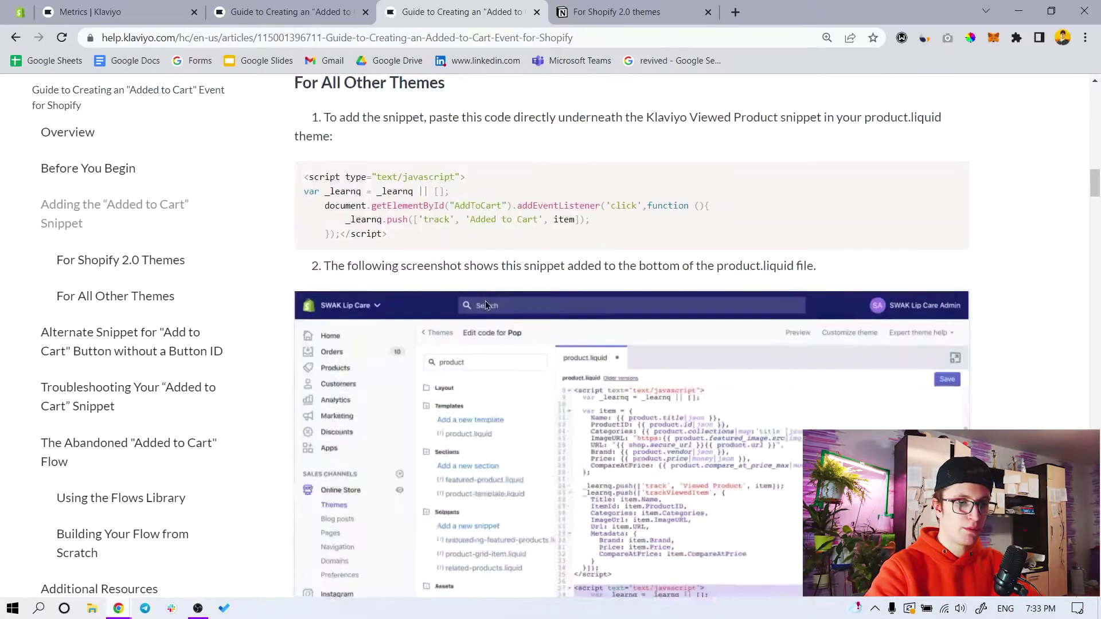
pyautogui.scroll(5, 486, 288)
pyautogui.click(257, 4)
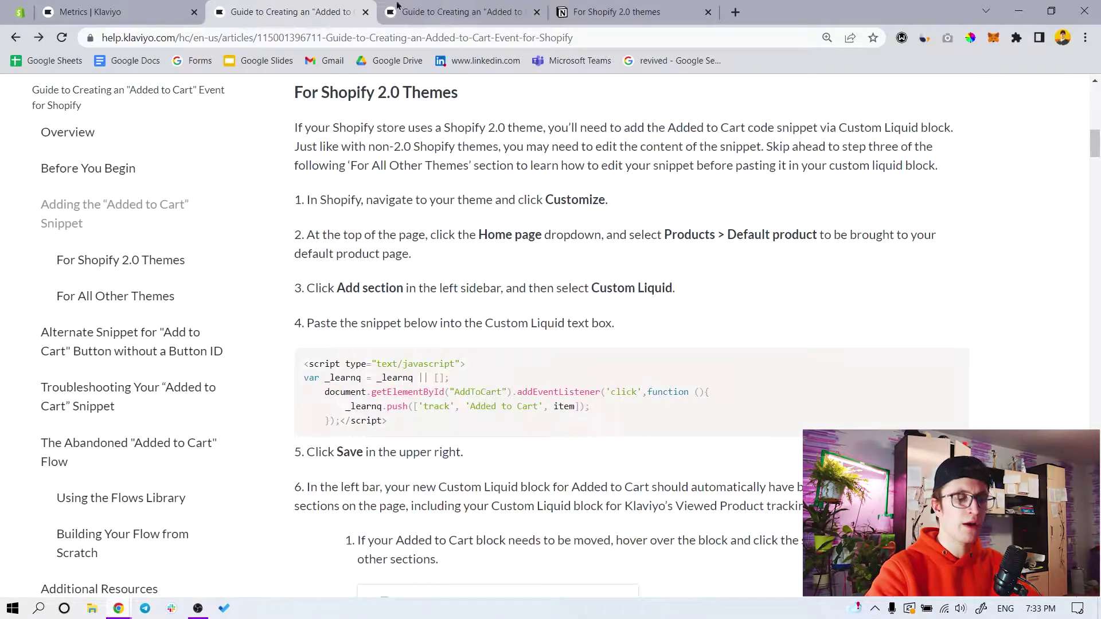
# Google 'browse abandonment klaviyo shopify 2.0 theme code' and open Creating a Browse Abandonment Flow at Viewed Product tracking
pyautogui.click(741, 9)
pyautogui.write('br')
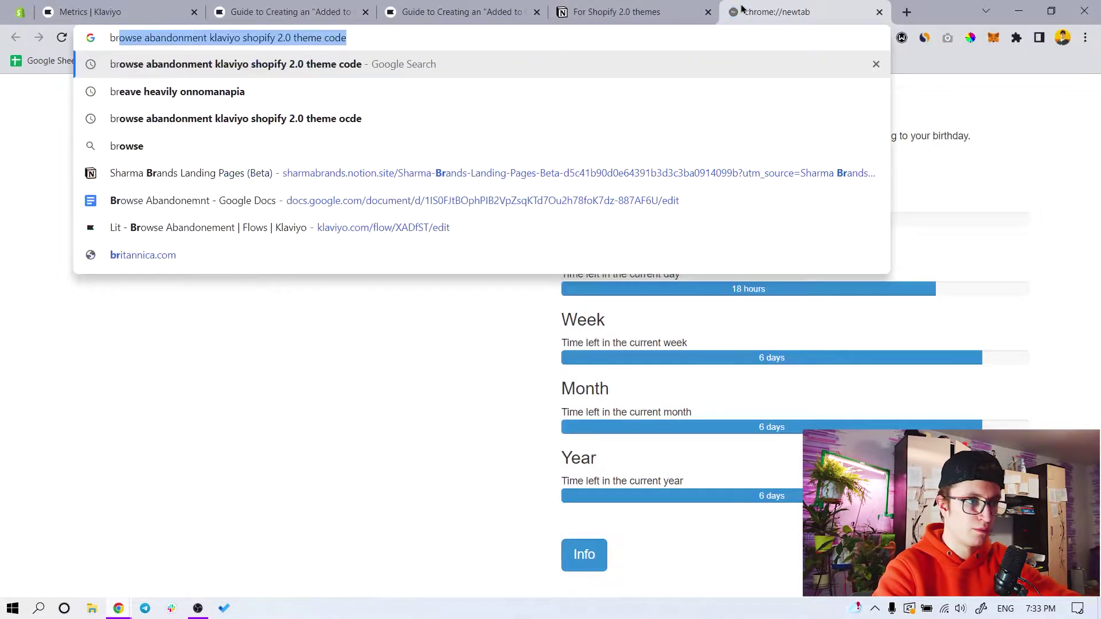
pyautogui.press('Return')
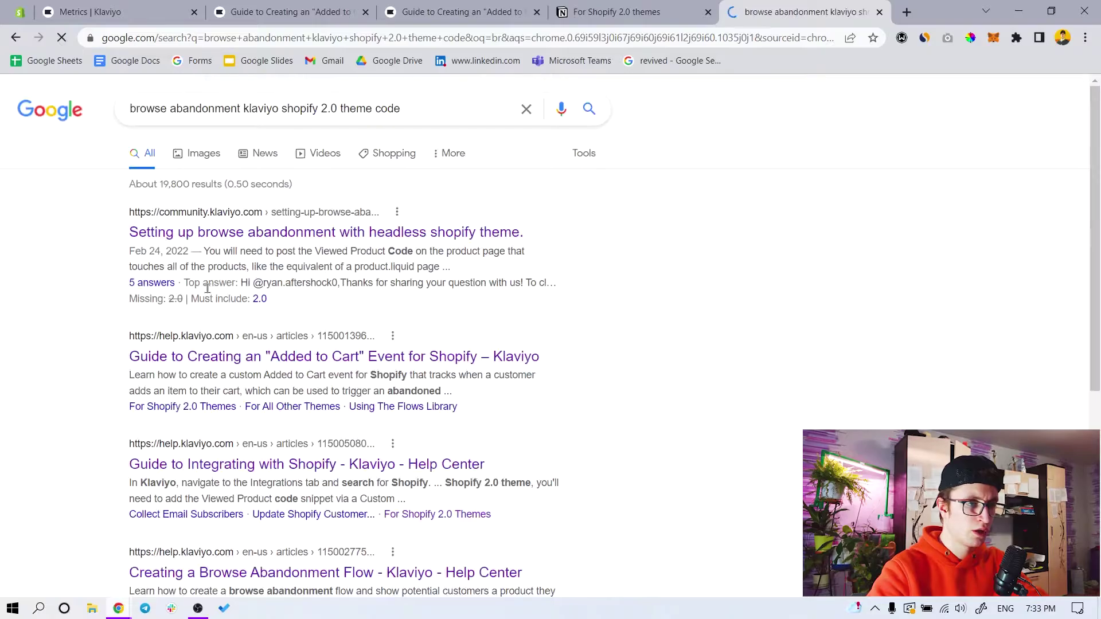
pyautogui.scroll(-2, 218, 321)
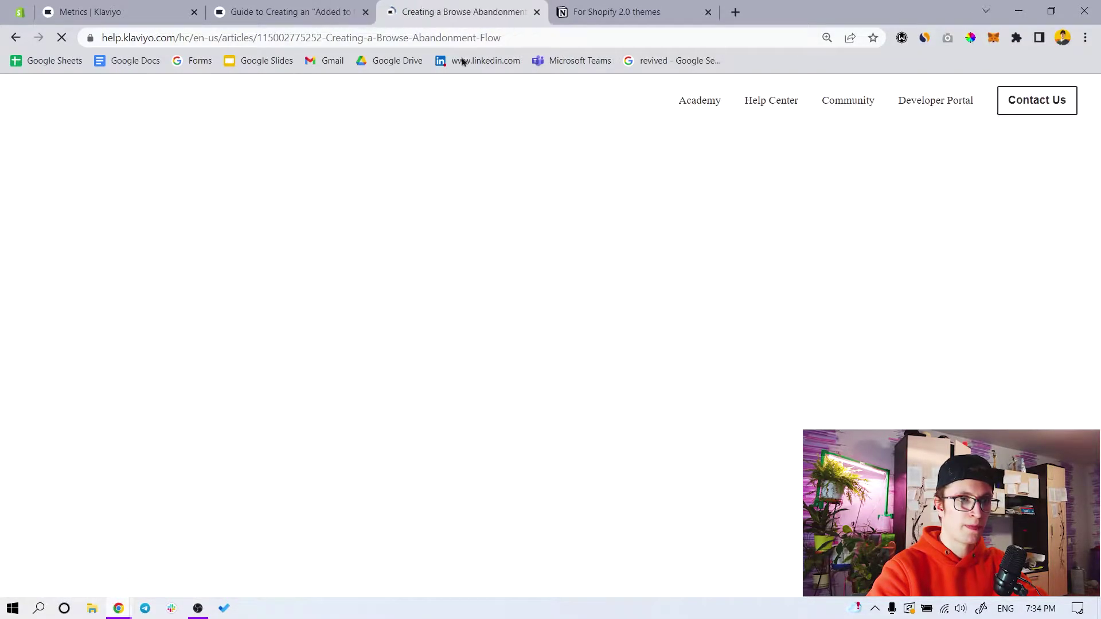
pyautogui.scroll(-15, 361, 315)
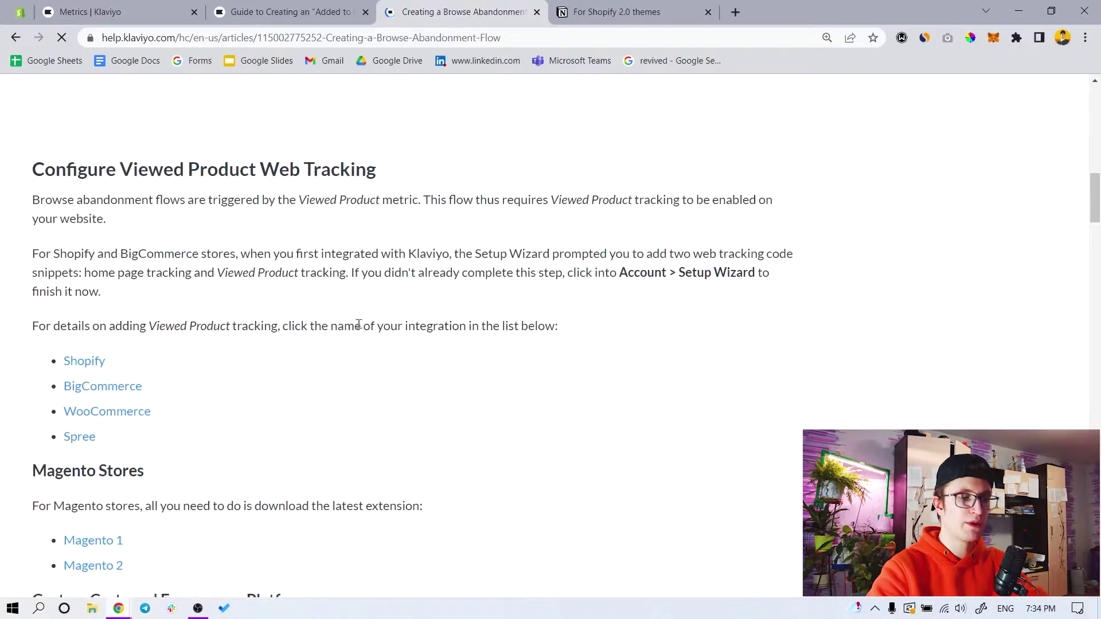
# Open Klaviyo's Setup Web Tracking page to view the product.liquid code, then compare with the Notion snippet
pyautogui.click(20, 12)
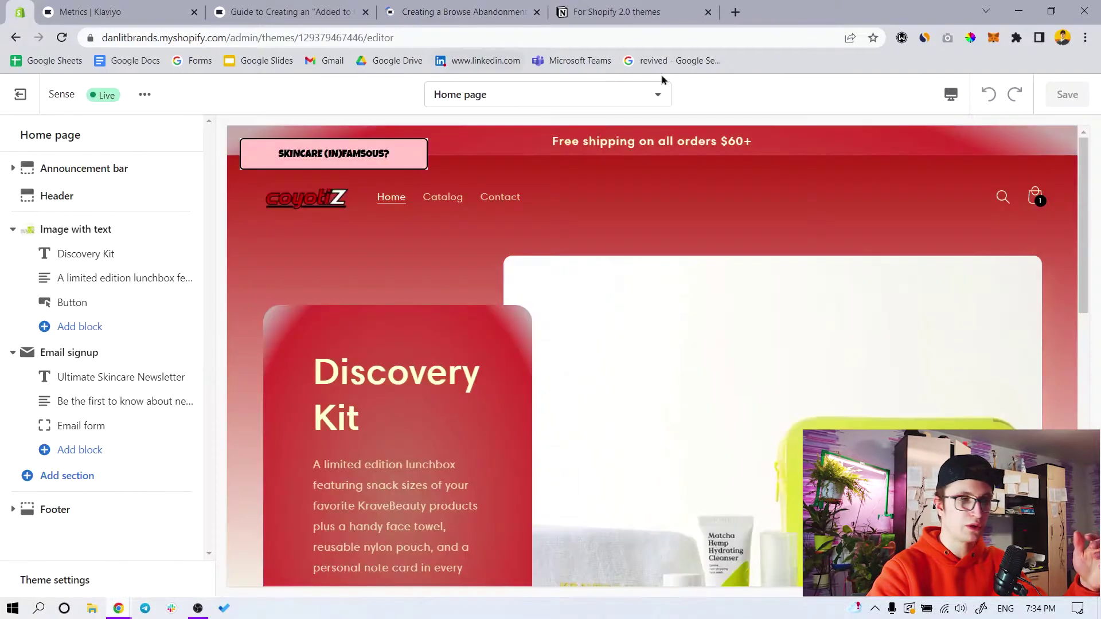
pyautogui.click(178, 7)
pyautogui.click(1051, 96)
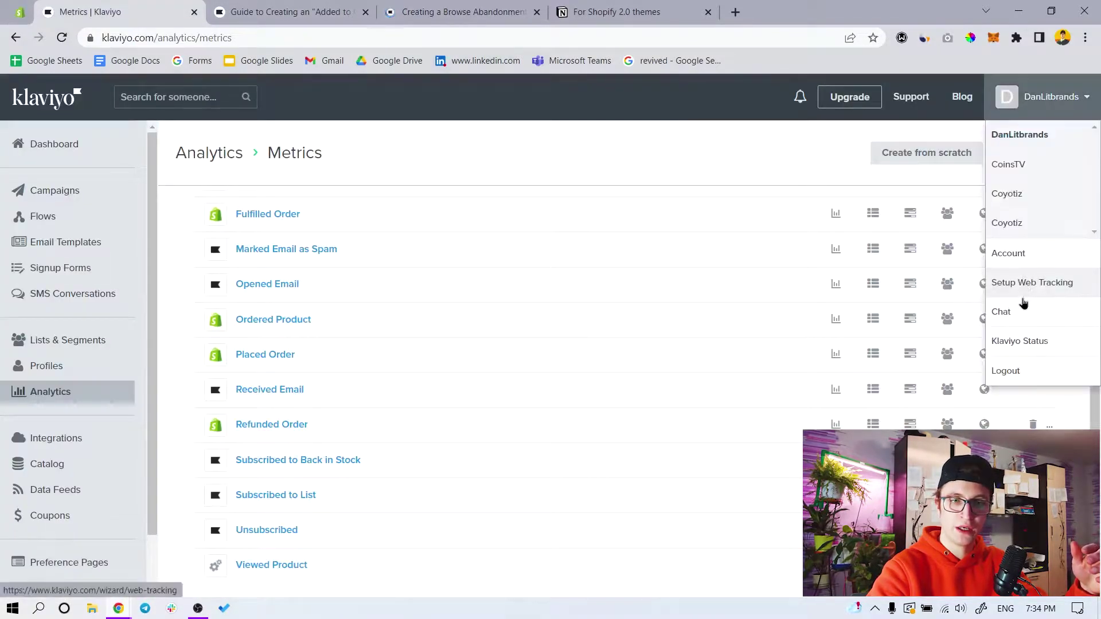
pyautogui.click(1036, 290)
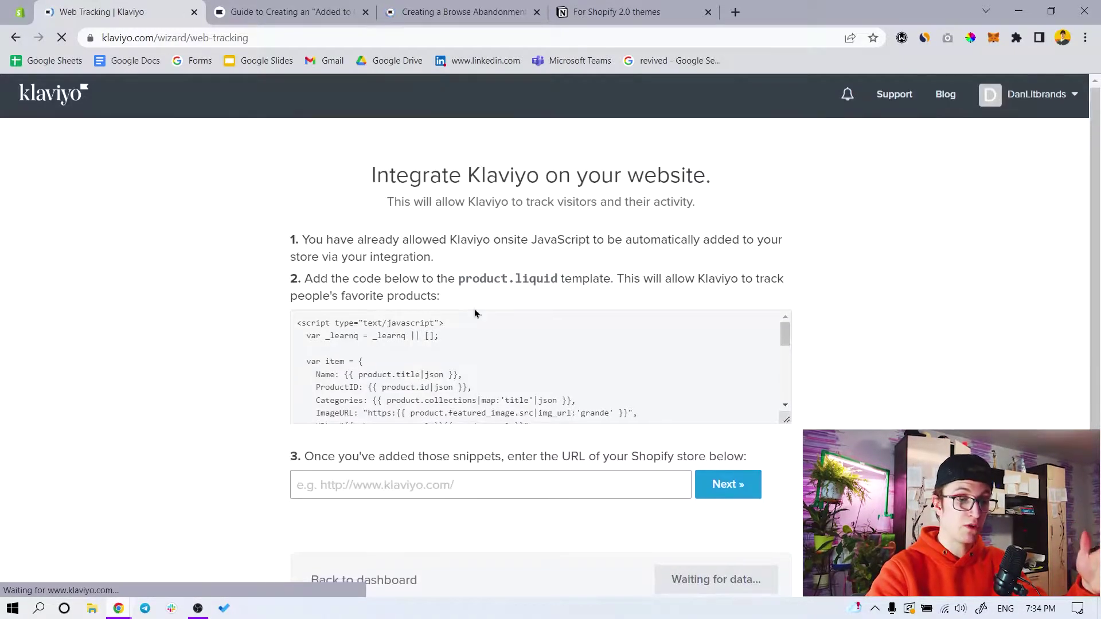
pyautogui.scroll(-8, 475, 309)
pyautogui.click(614, 11)
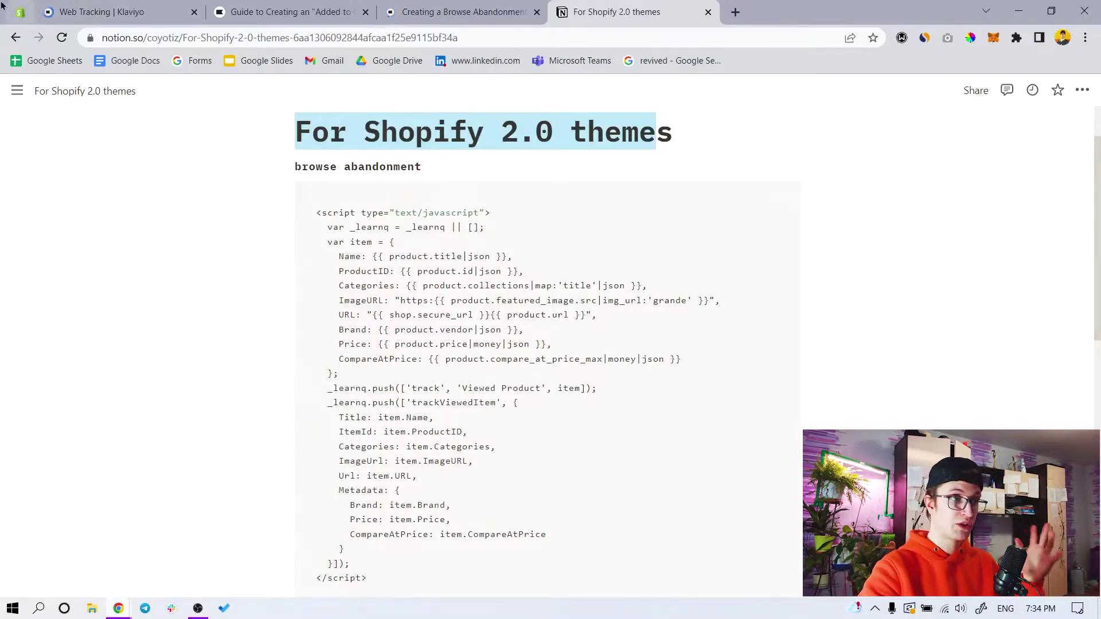
# Return to the Shopify theme editor previewing the Sense theme's Home page storefront
pyautogui.click(20, 11)
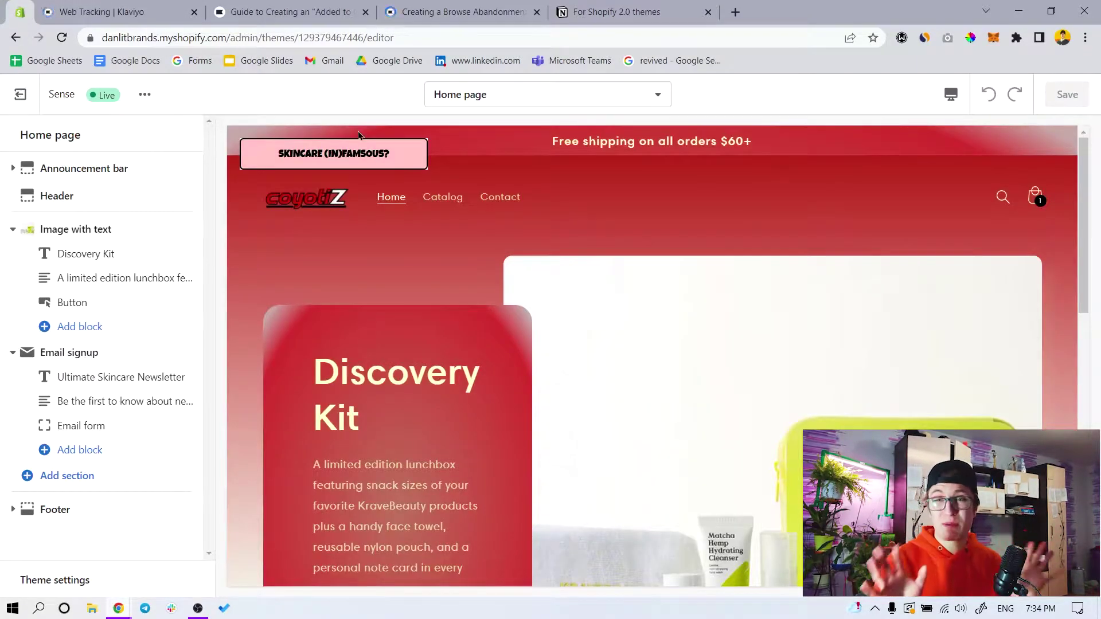
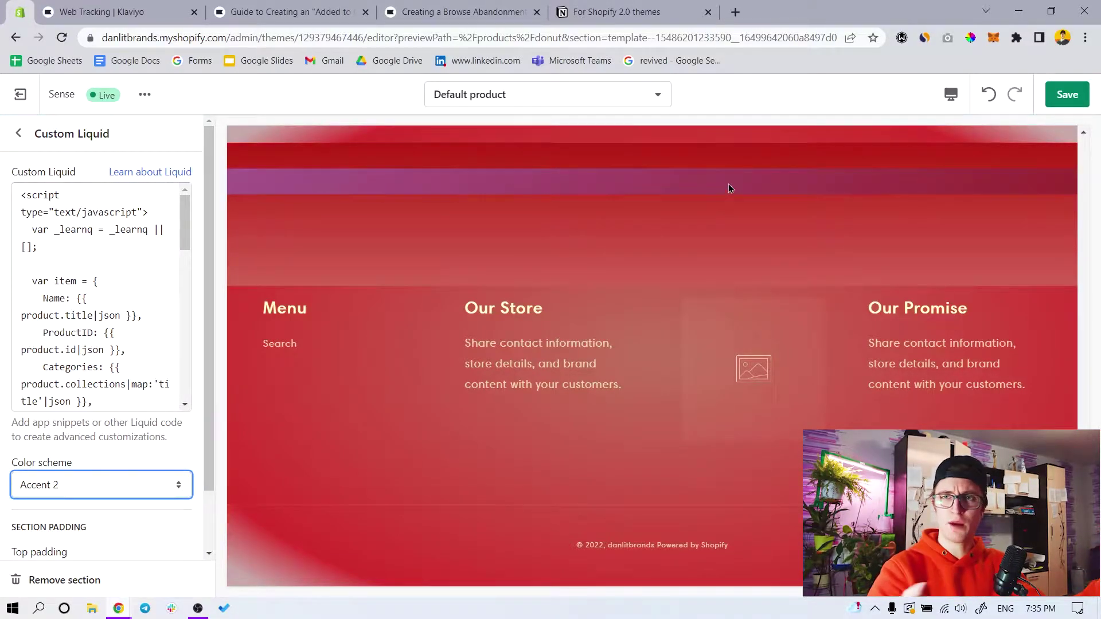
# Open the color scheme choices for the Custom Liquid section holding the Klaviyo script
pyautogui.click(93, 487)
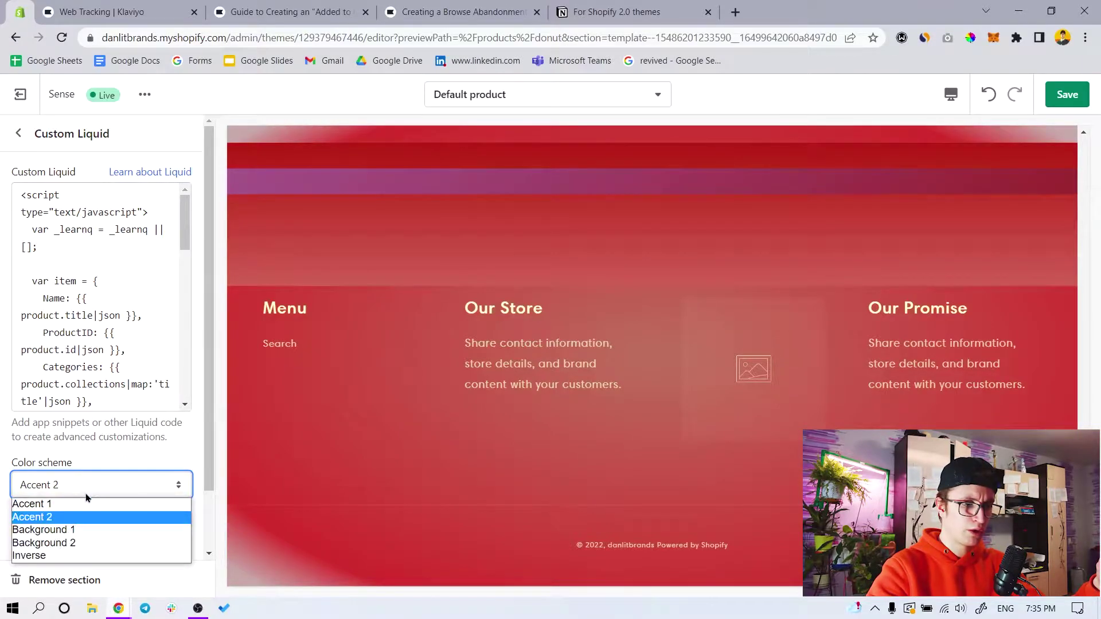
# Set the Custom Liquid section's color scheme to Background 1 and check Klaviyo's Shopify 2.0 notes
pyautogui.click(71, 531)
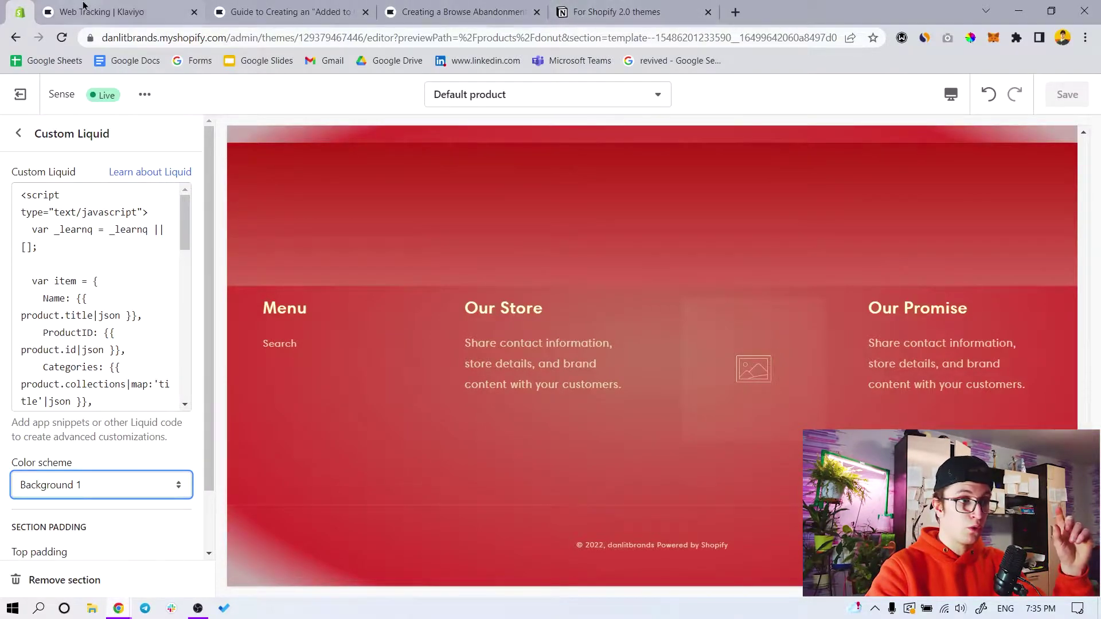
pyautogui.hotkey('ctrl', 'Tab')
pyautogui.click(579, 16)
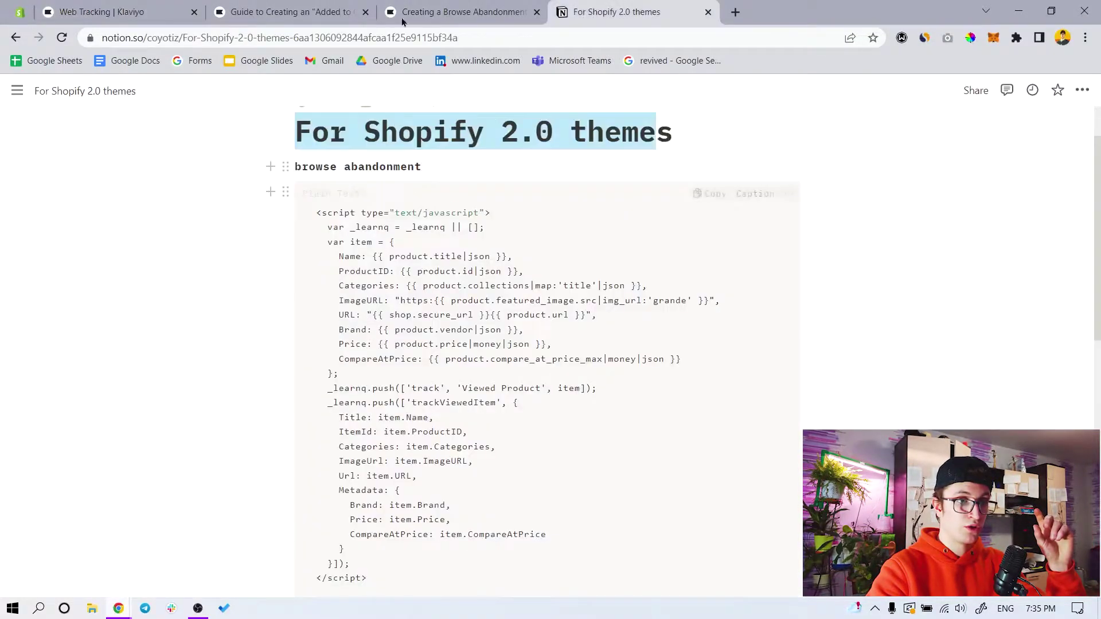
pyautogui.click(433, 11)
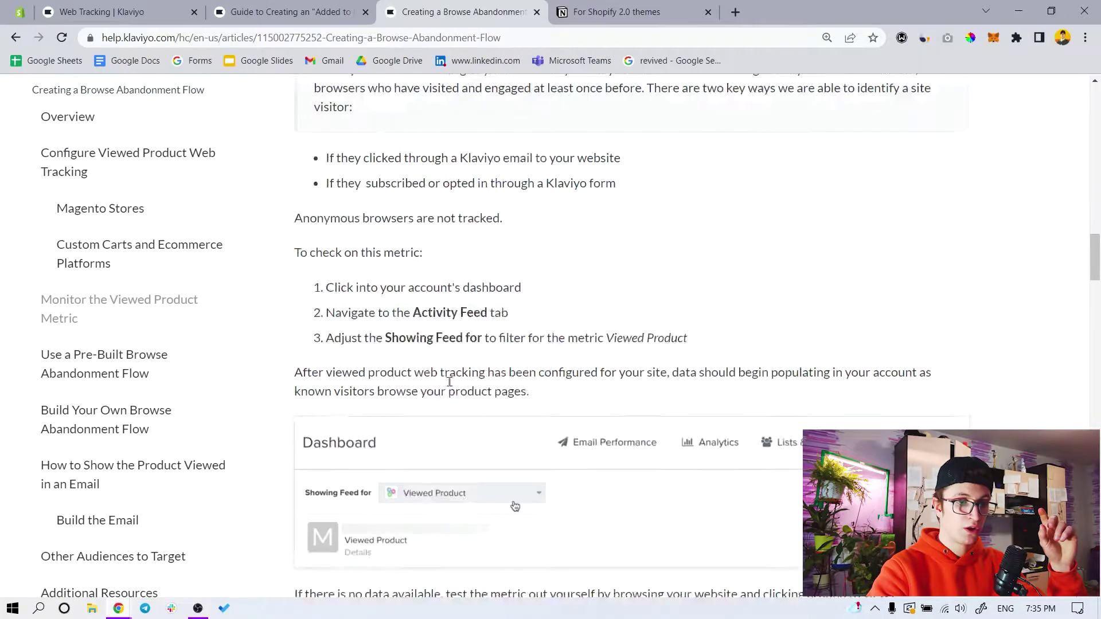
# Read and close the browse abandonment help article, returning to Klaviyo's web tracking page
pyautogui.scroll(-20, 450, 382)
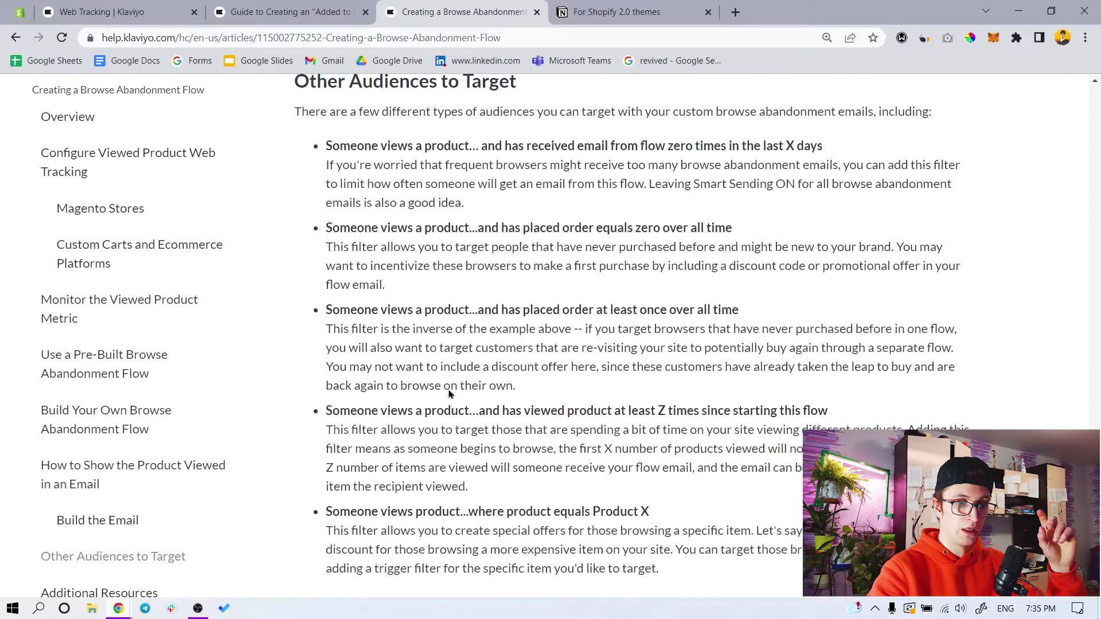
pyautogui.scroll(-10, 448, 390)
pyautogui.scroll(5, 448, 385)
pyautogui.moveTo(1094, 286); pyautogui.dragTo(1070, 77)
pyautogui.click(537, 11)
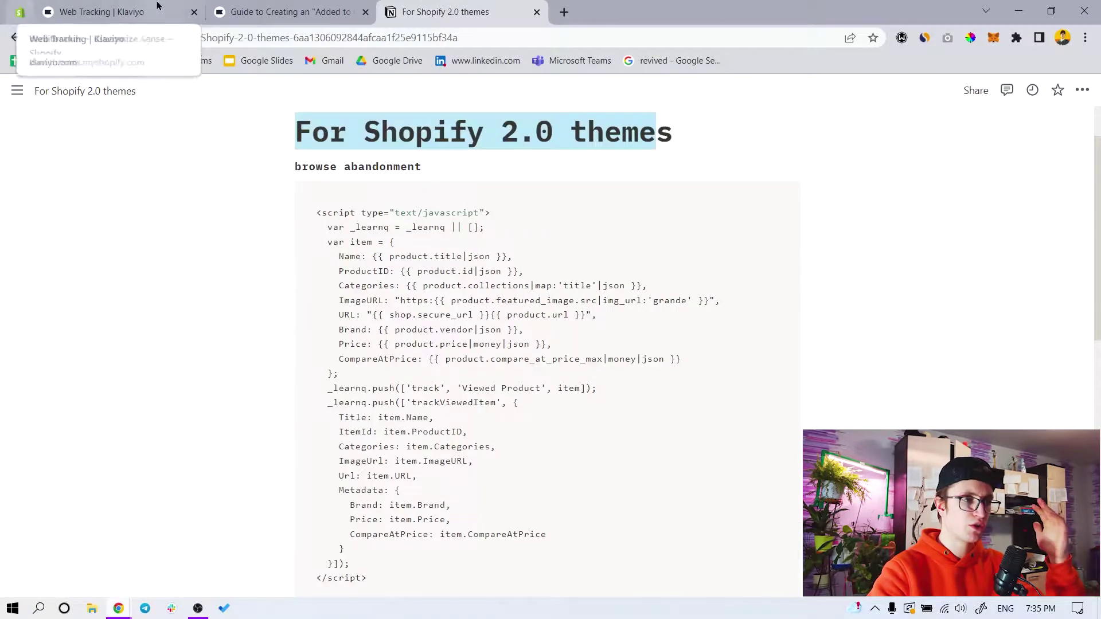
pyautogui.click(148, 5)
pyautogui.scroll(5, 433, 366)
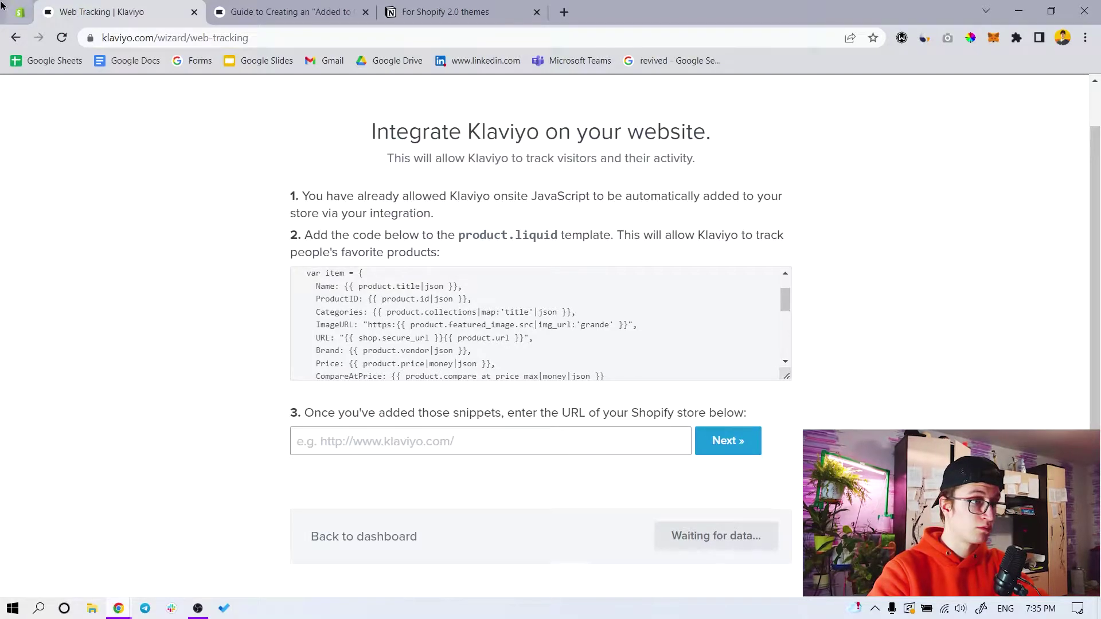
# Compare the Shopify theme editor with Klaviyo's Added to Cart guide
pyautogui.click(20, 12)
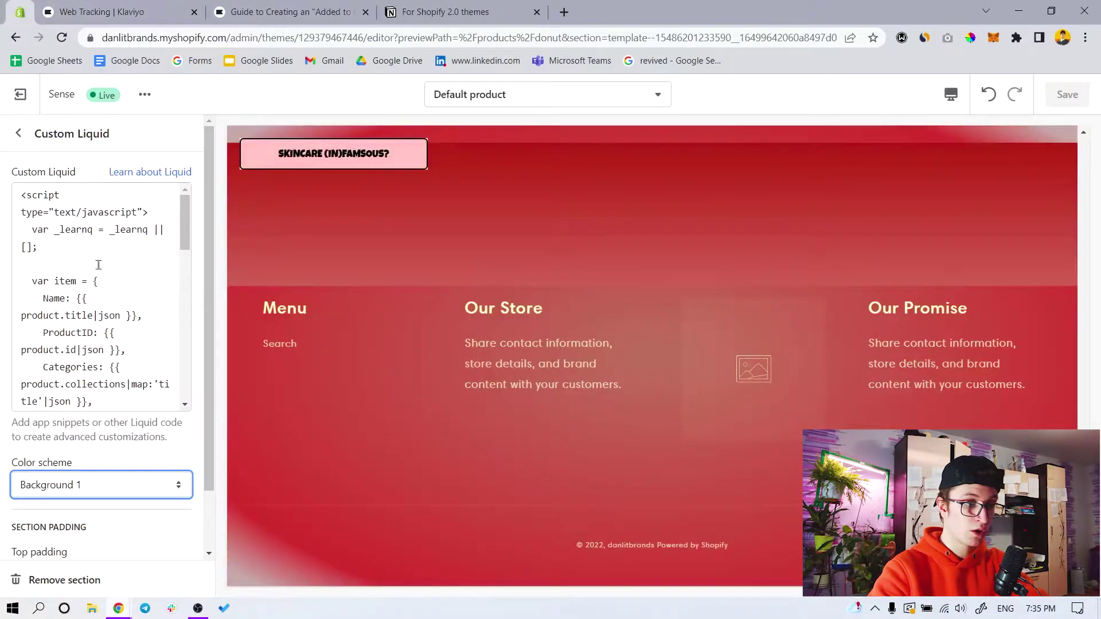
pyautogui.scroll(-3, 100, 261)
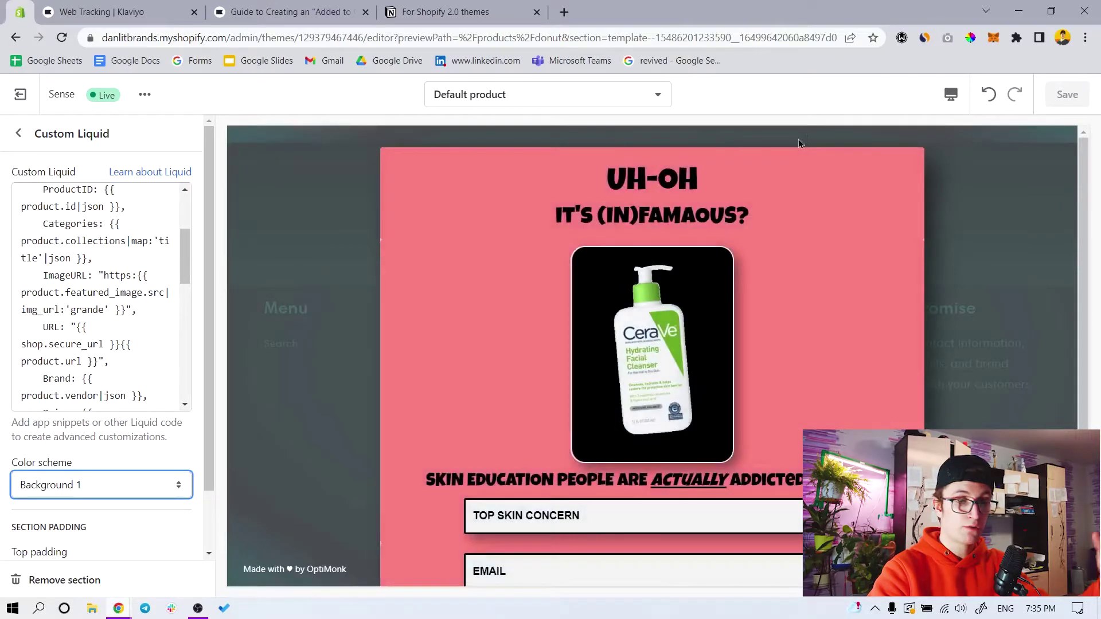
pyautogui.click(112, 7)
pyautogui.click(269, 8)
pyautogui.click(145, 8)
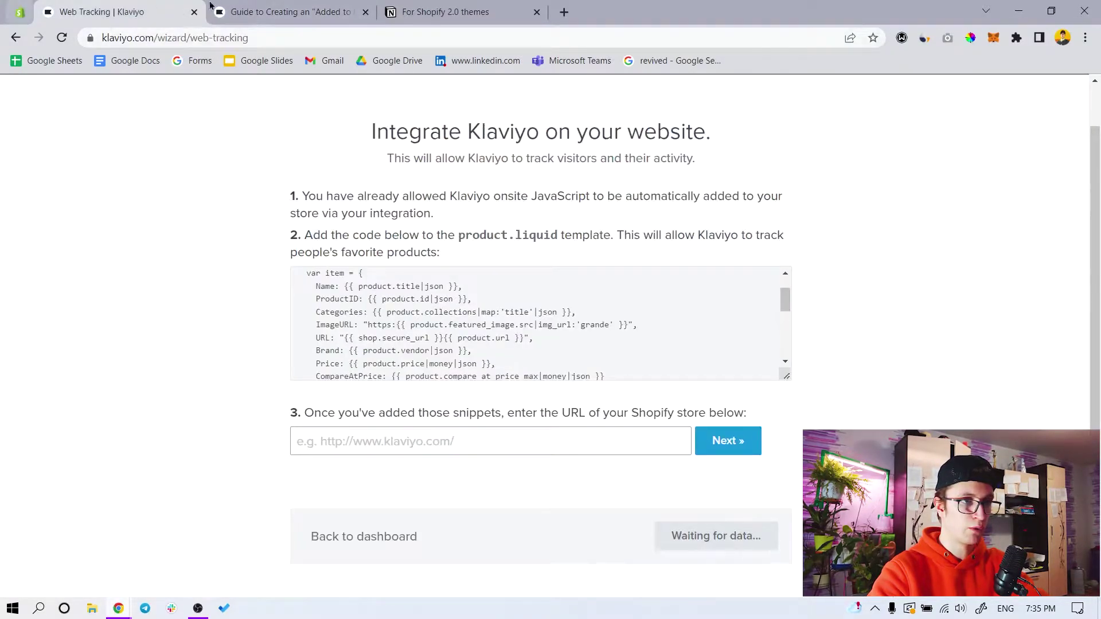
pyautogui.click(20, 11)
# Select the store domain in the theme editor's address bar for Klaviyo
pyautogui.moveTo(226, 38); pyautogui.dragTo(94, 46)
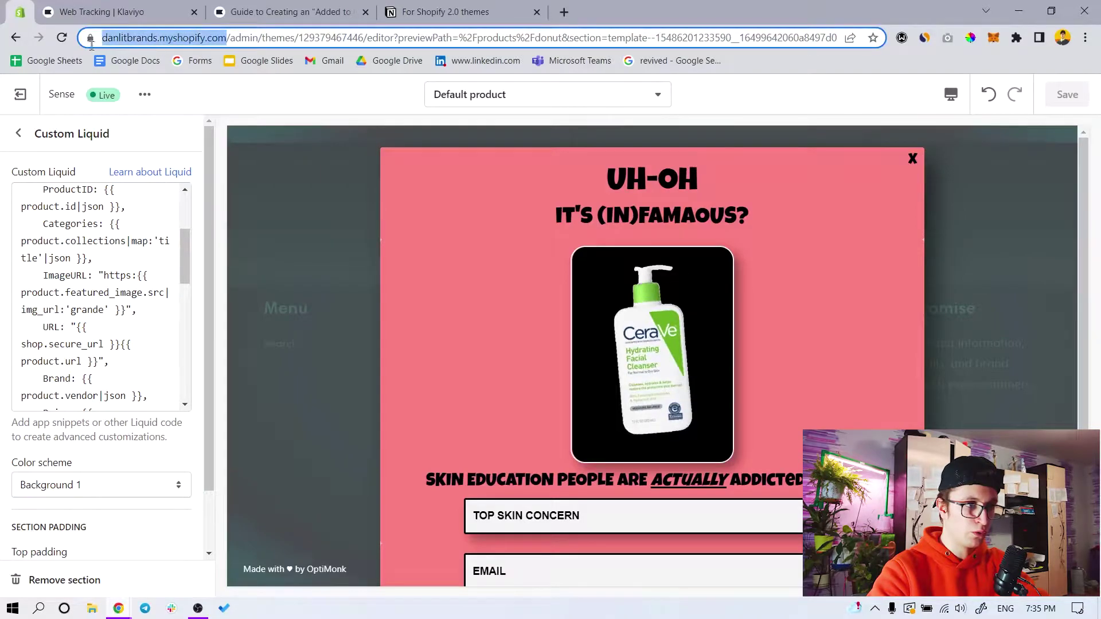
pyautogui.click(86, 12)
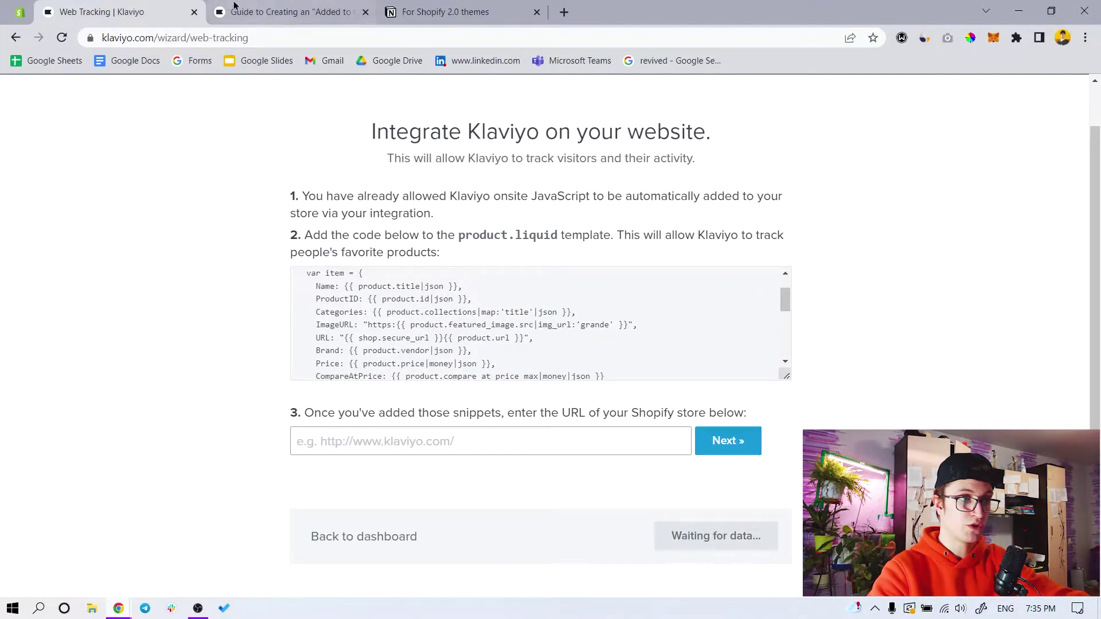
pyautogui.click(20, 12)
pyautogui.scroll(2, 115, 310)
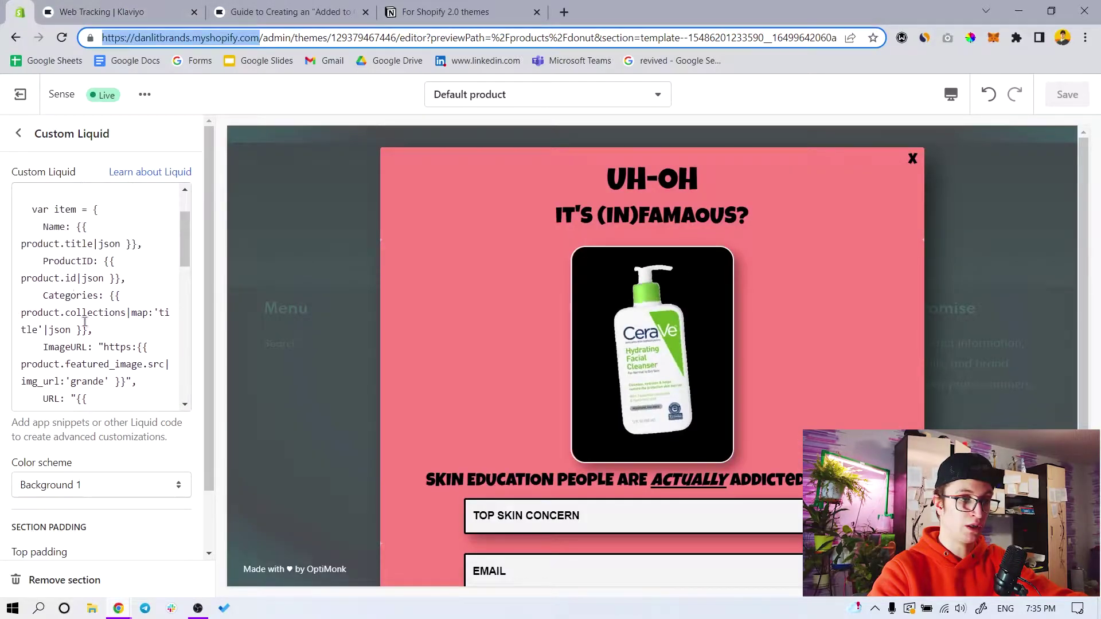
pyautogui.scroll(-5, 84, 314)
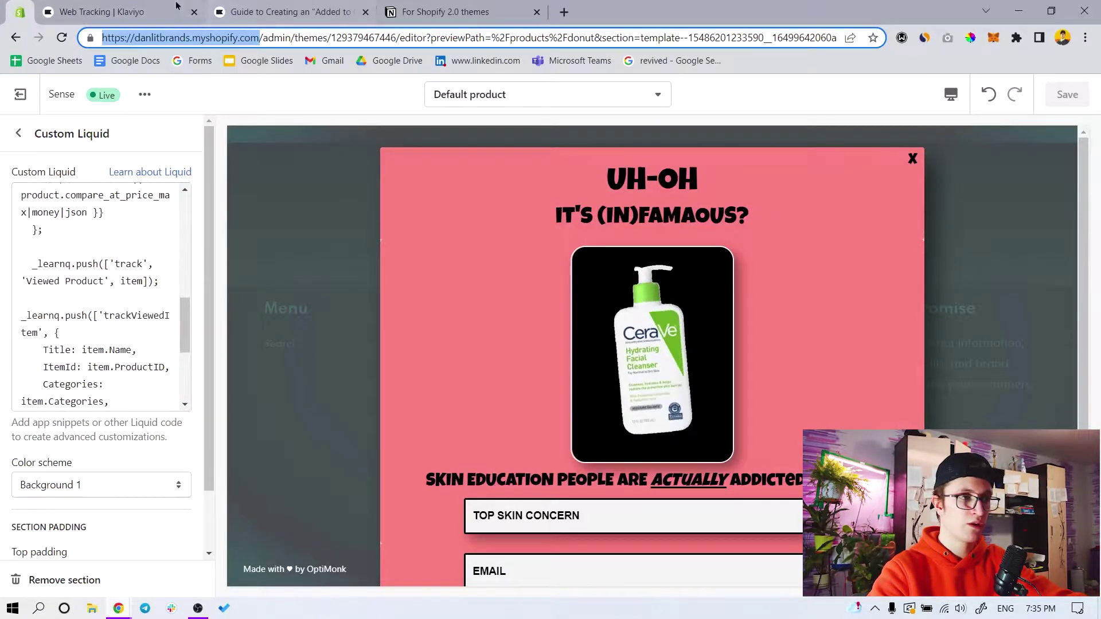
pyautogui.click(188, 7)
# Submit the store URL in Klaviyo's step 3, open the verify link, then continue after Data Received
pyautogui.click(437, 427)
pyautogui.write('https://danlitbrands.myshopify.com/')
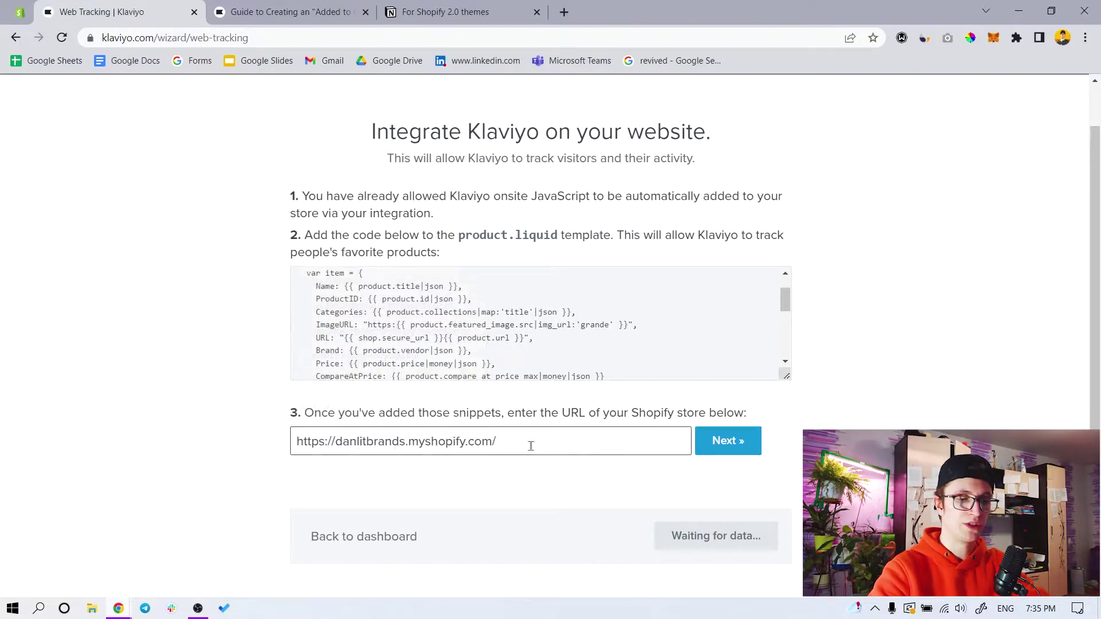
pyautogui.click(727, 440)
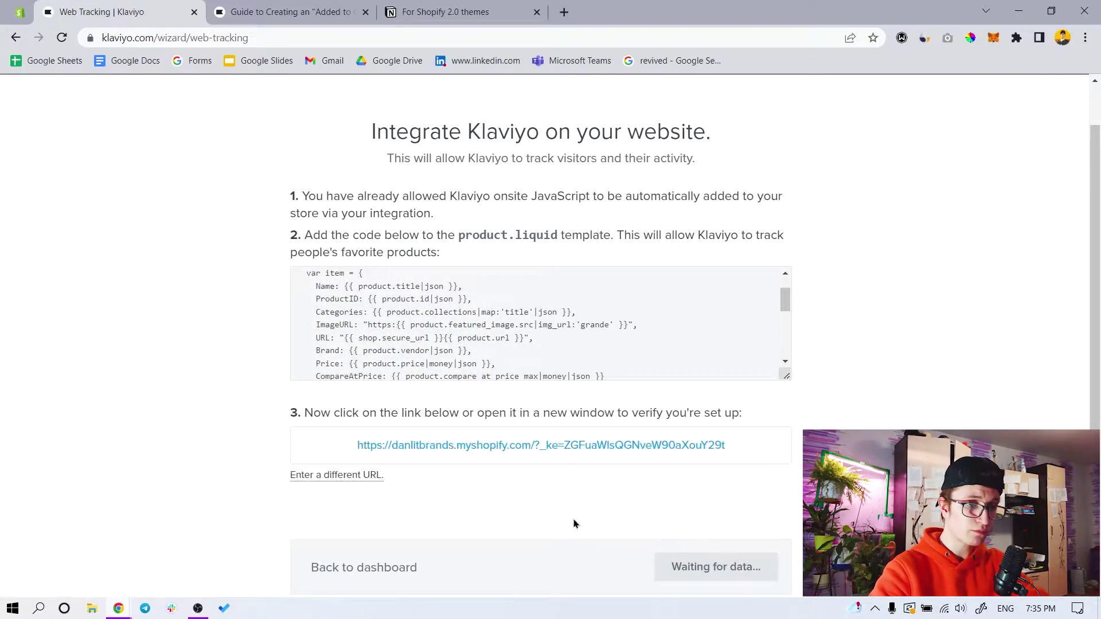
pyautogui.click(487, 448)
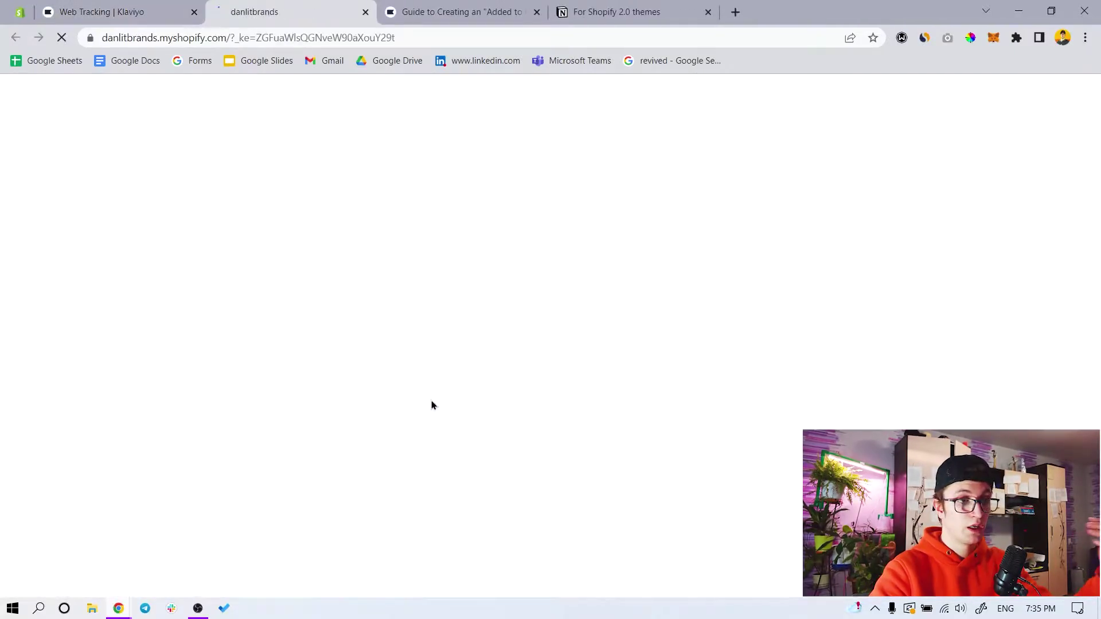
pyautogui.scroll(-7, 426, 396)
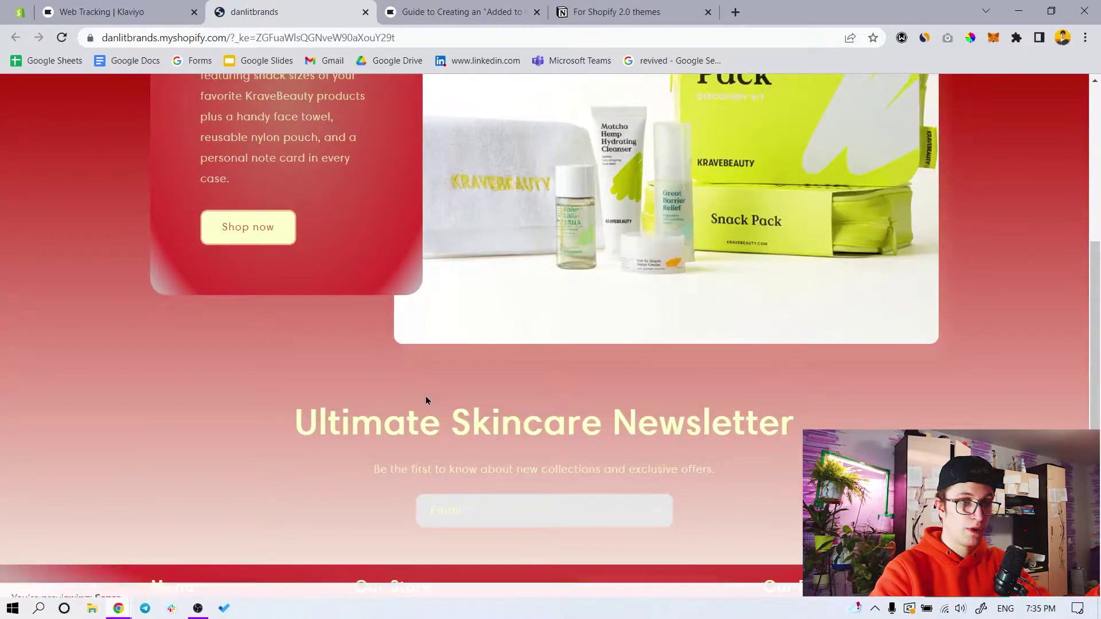
pyautogui.click(115, 12)
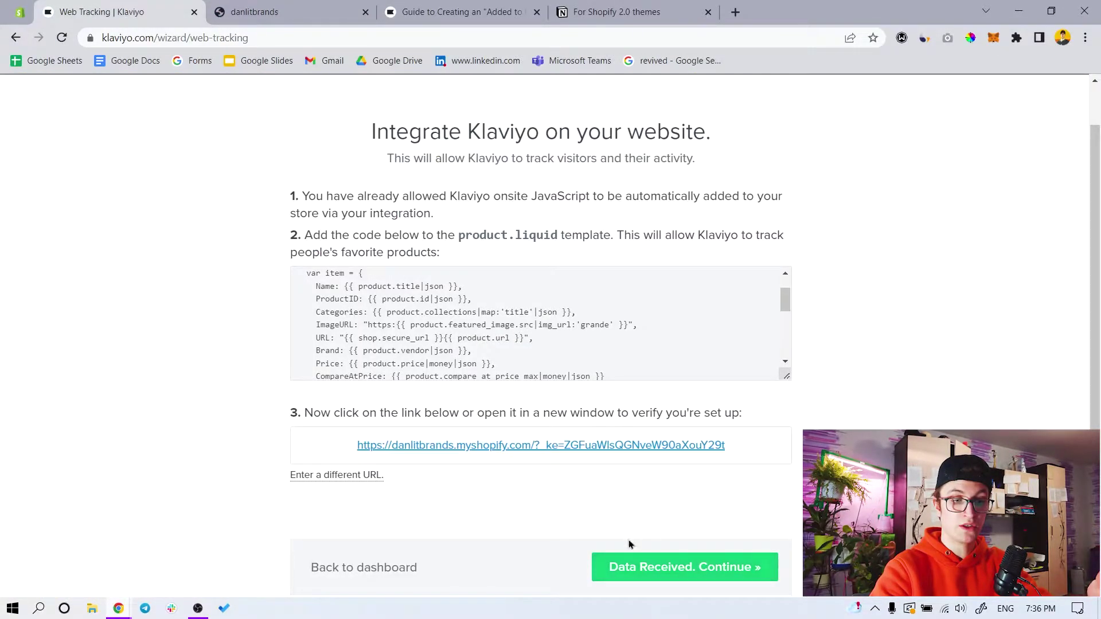
pyautogui.click(657, 578)
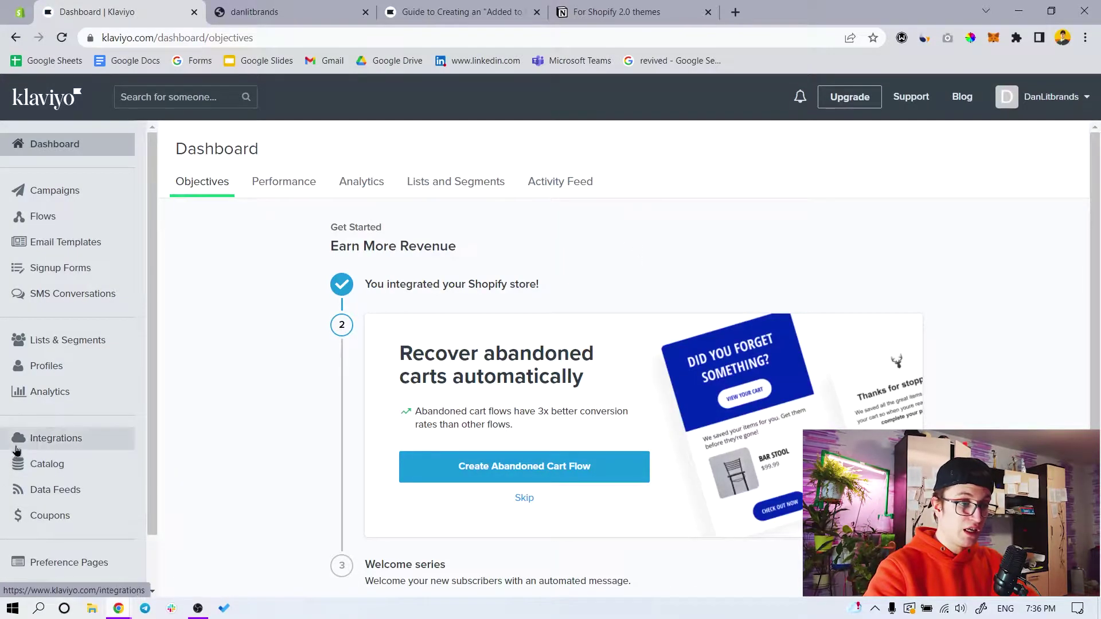
# Confirm Added to Cart and Viewed Product appear in Klaviyo's full metrics list, then return to the store
pyautogui.click(49, 399)
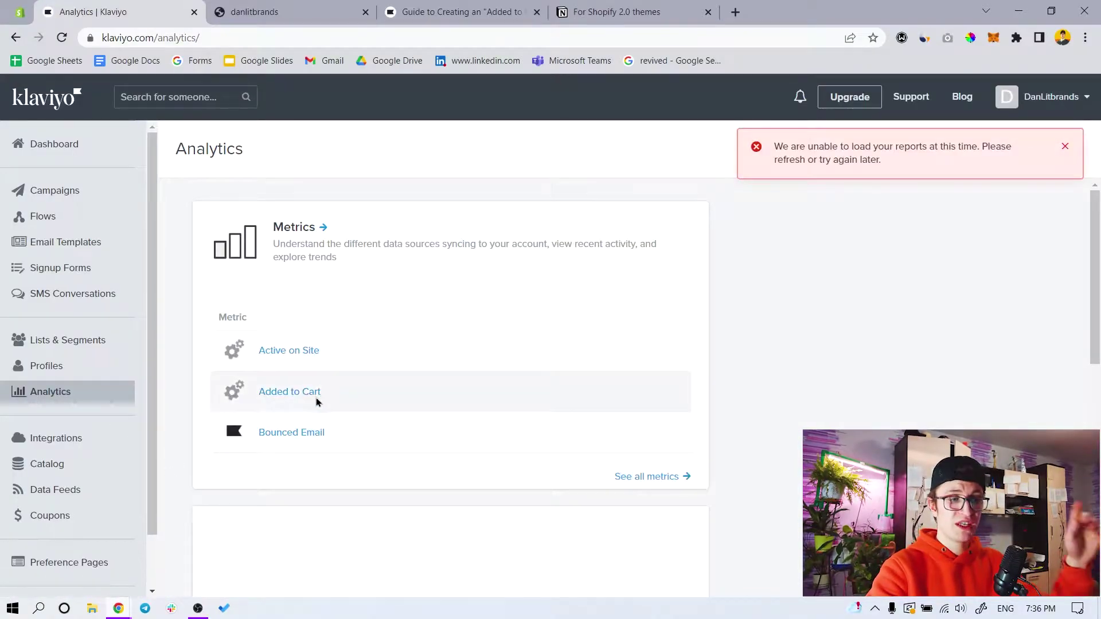
pyautogui.click(645, 477)
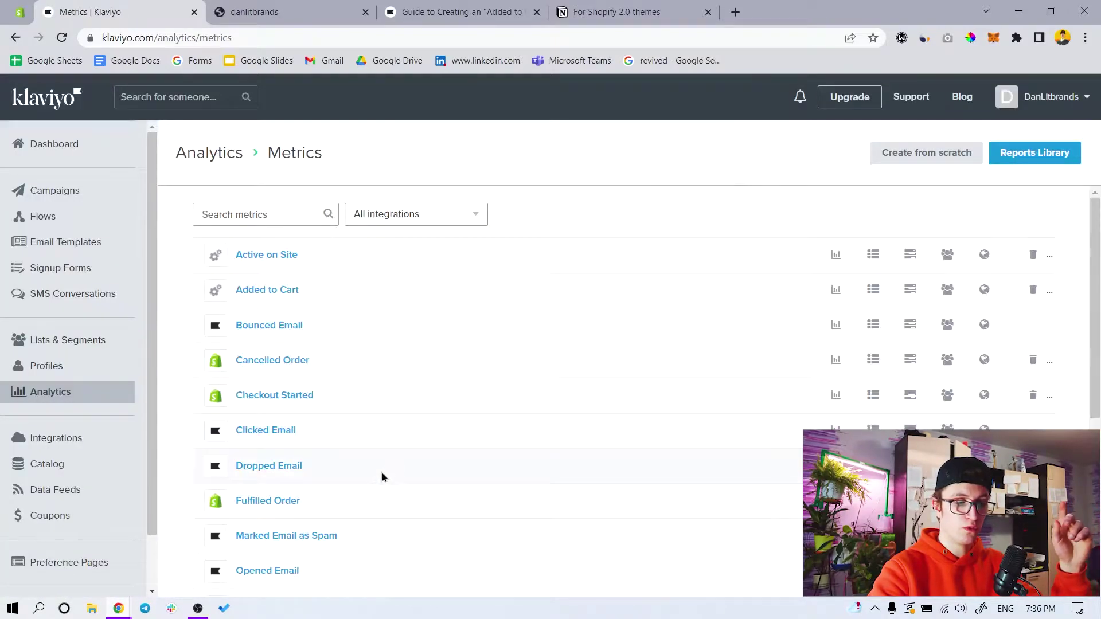
pyautogui.scroll(-5, 295, 504)
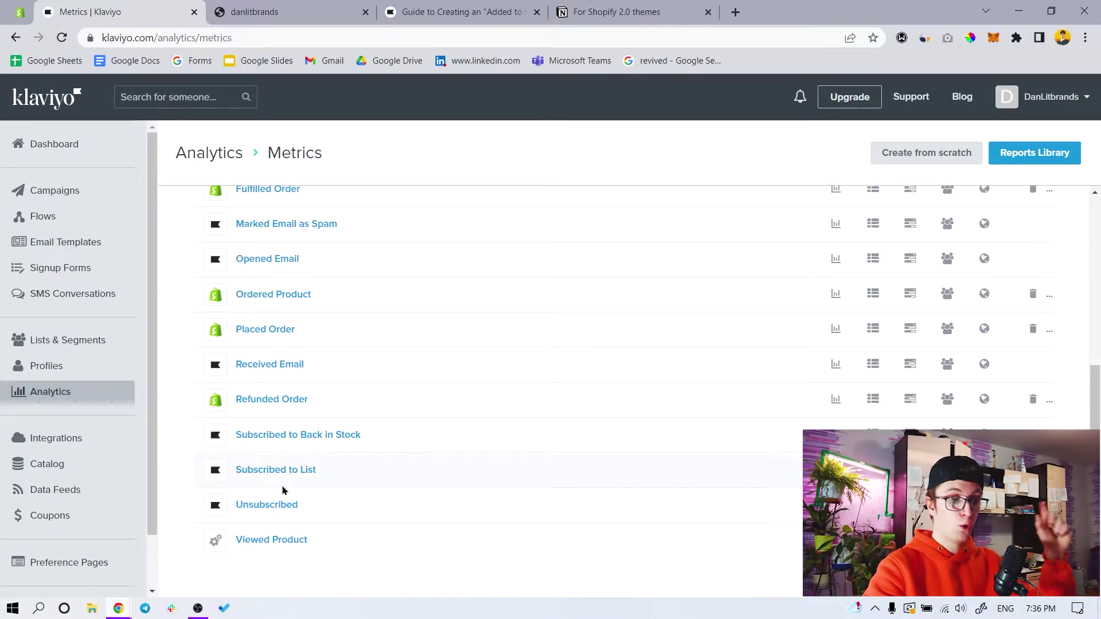
pyautogui.click(247, 12)
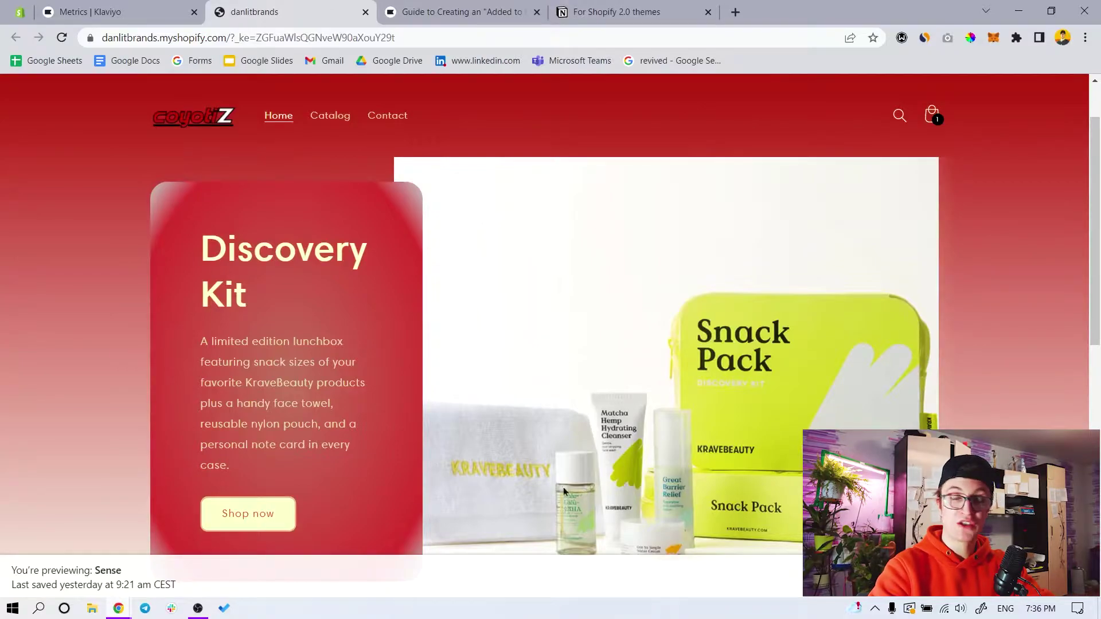
# Copy the full store URL from the store preview's address bar
pyautogui.moveTo(120, 609)
pyautogui.click(231, 546)
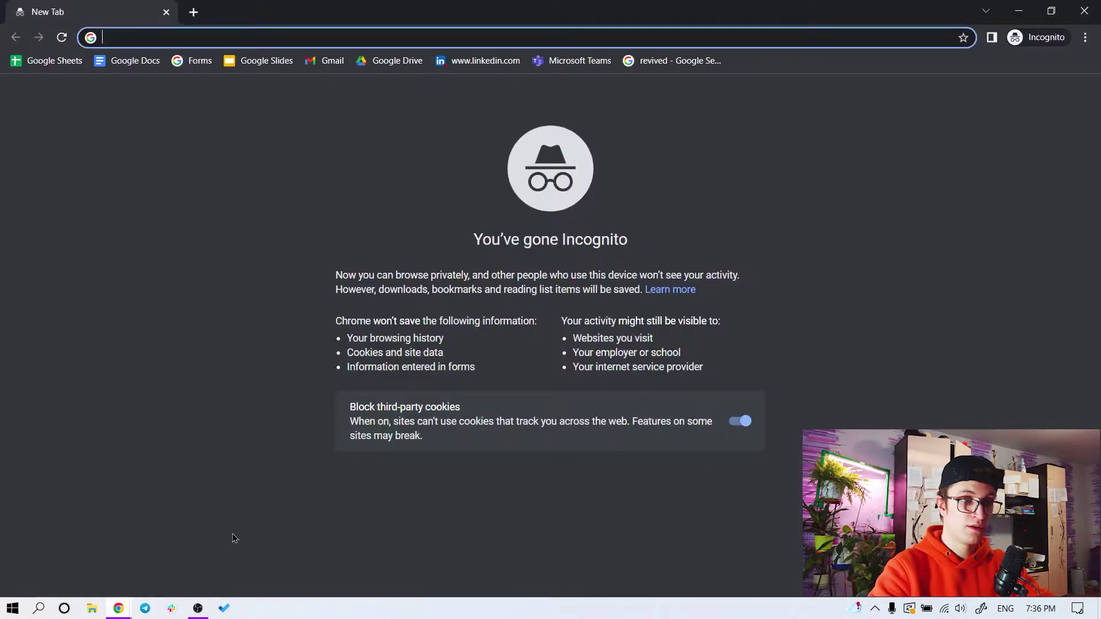
pyautogui.click(75, 544)
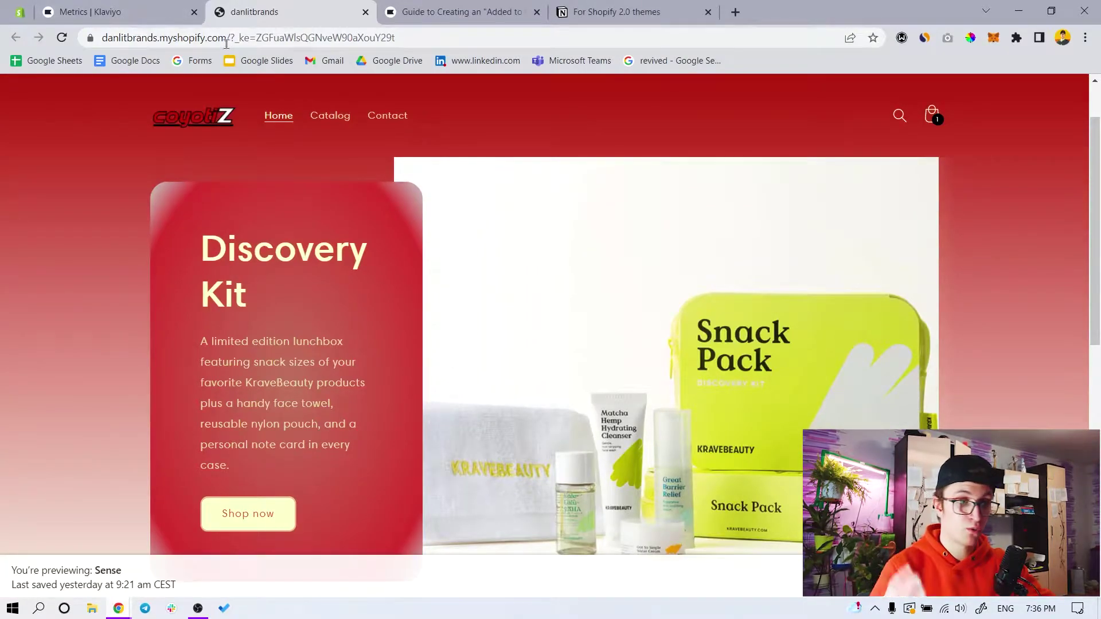
pyautogui.moveTo(226, 36); pyautogui.dragTo(46, 49)
pyautogui.hotkey('ctrl', 'c')
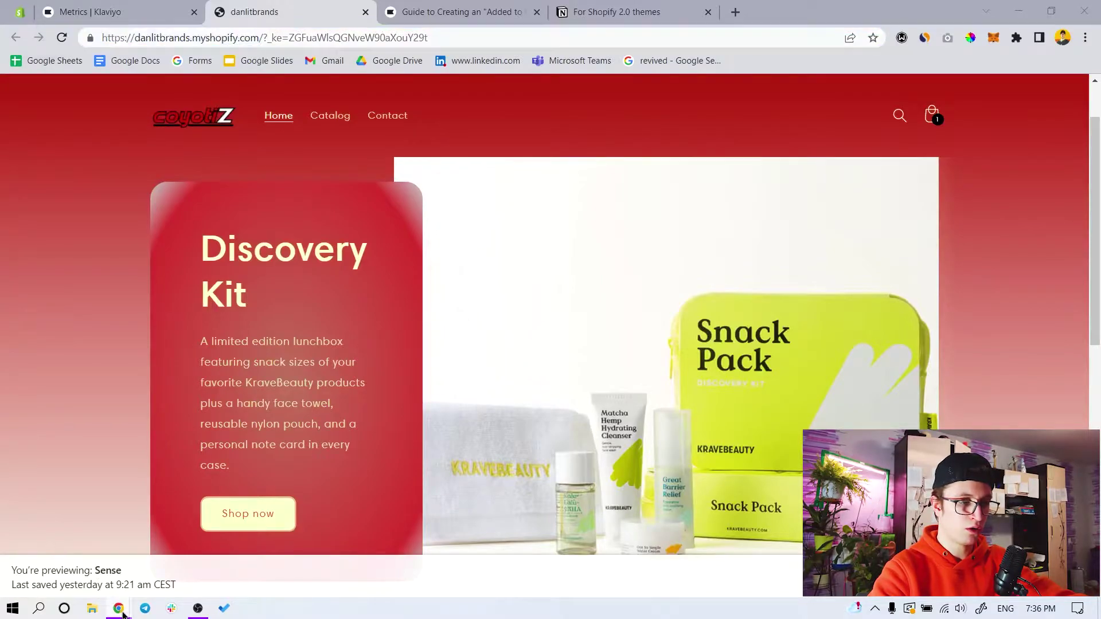
# Load the store URL in the incognito window, showing the Opening soon page, then return to the editor
pyautogui.moveTo(120, 609)
pyautogui.click(232, 546)
pyautogui.hotkey('ctrl', 'v')
pyautogui.press('Return')
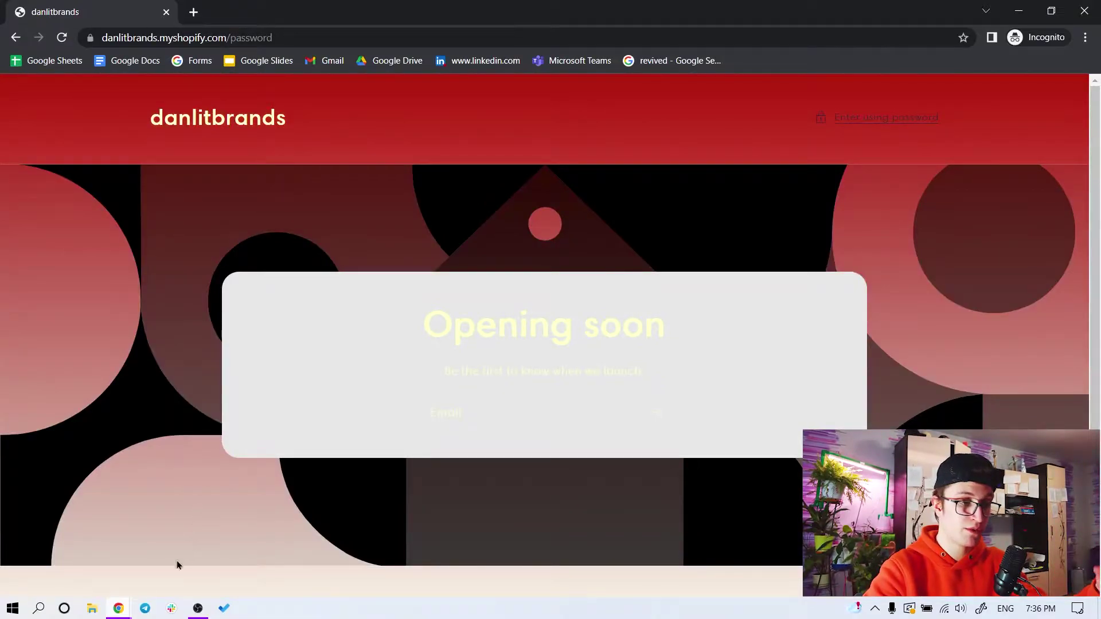
pyautogui.moveTo(119, 610)
pyautogui.click(74, 539)
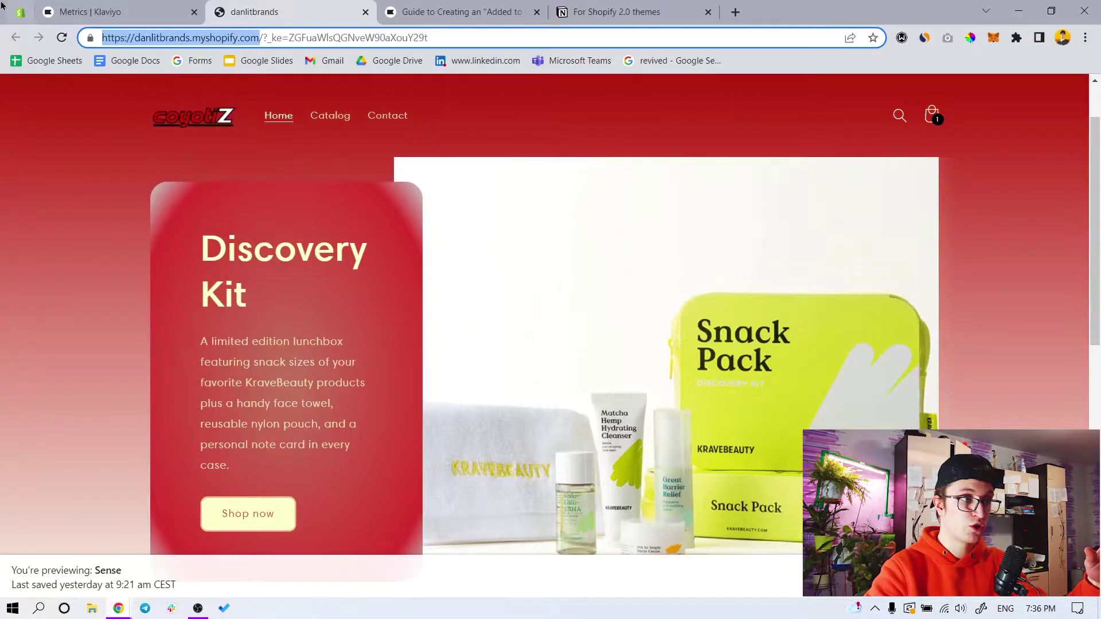
pyautogui.click(2, 6)
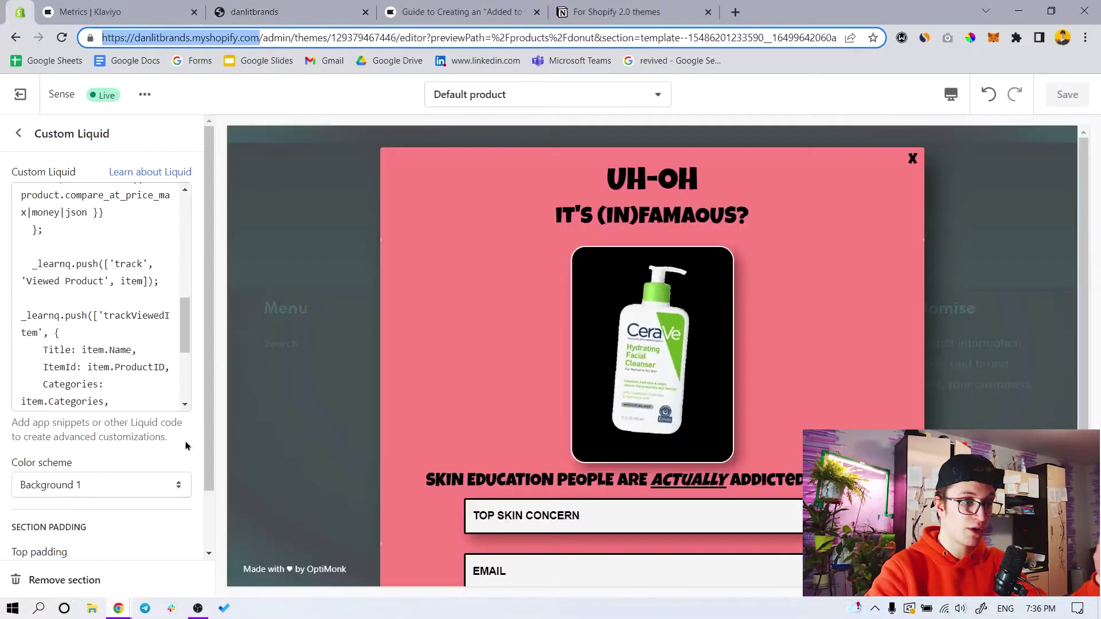
# Find the Password protection settings in Online Store Preferences via a 'pas' search
pyautogui.click(15, 93)
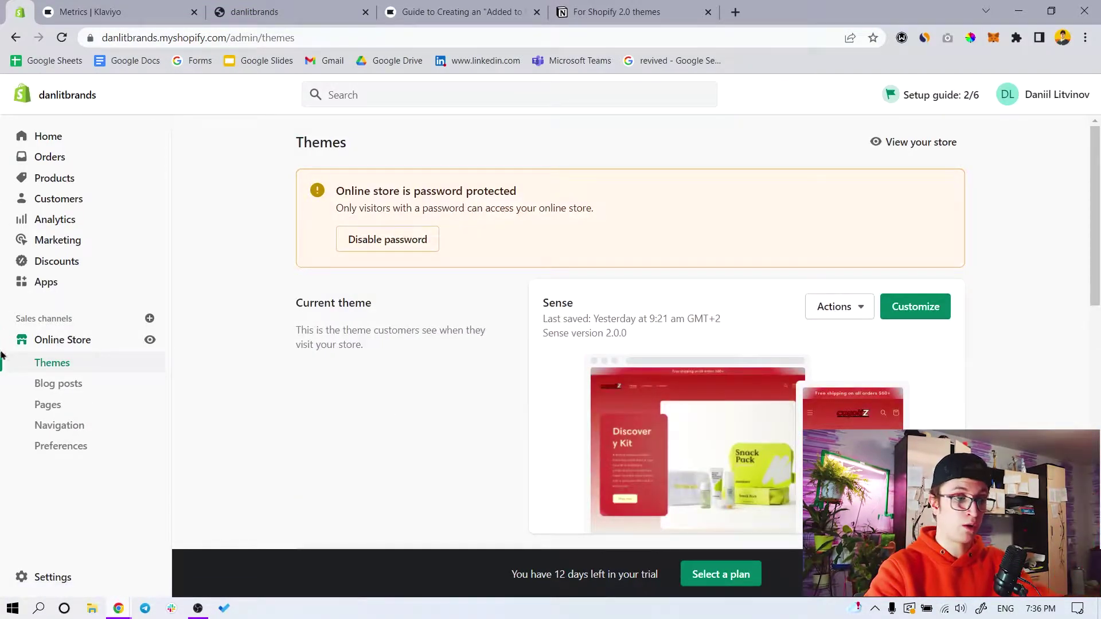
pyautogui.click(68, 447)
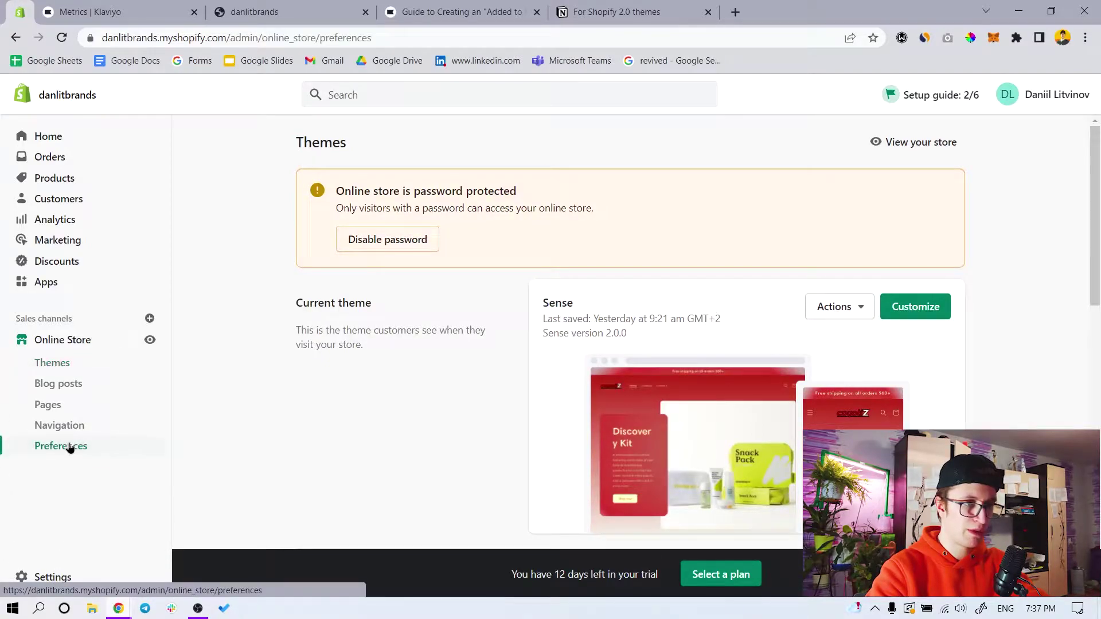
pyautogui.click(347, 93)
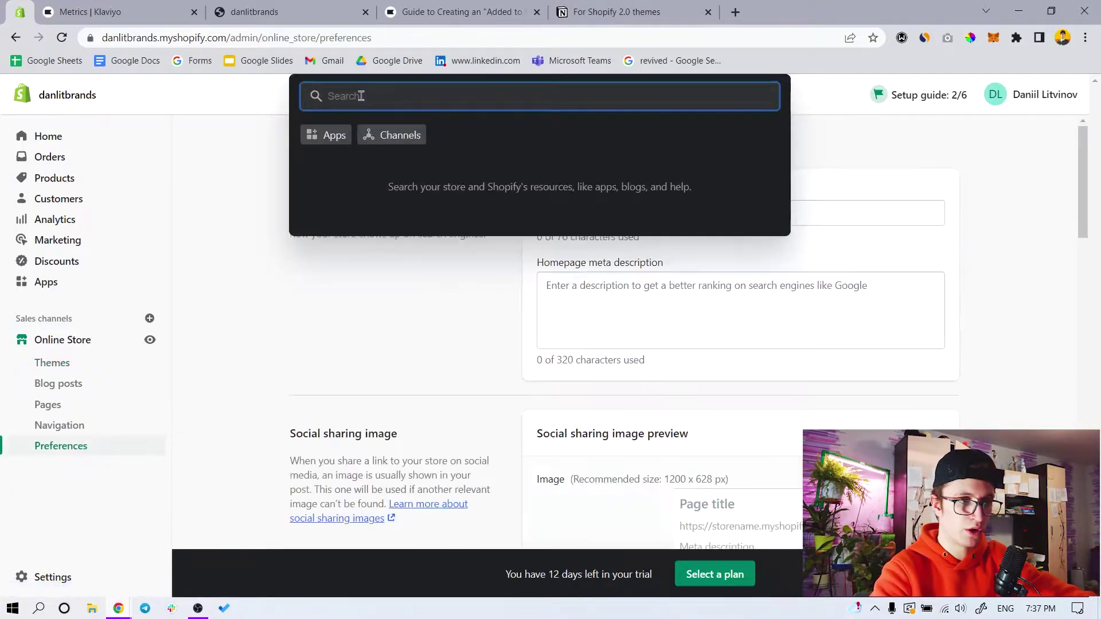
pyautogui.write('pa')
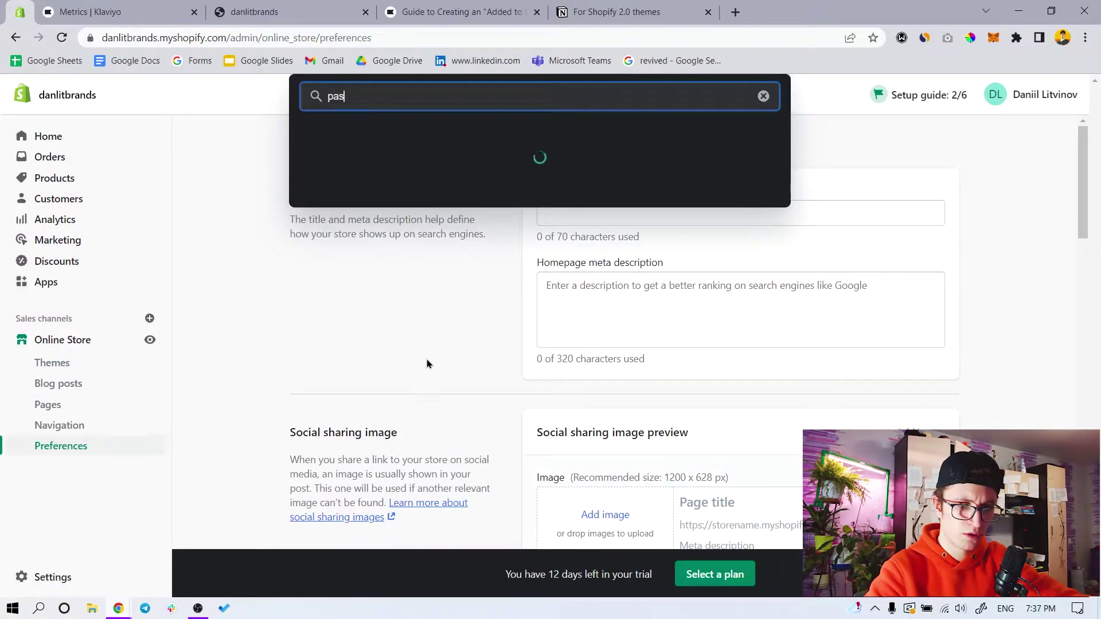
pyautogui.write('s')
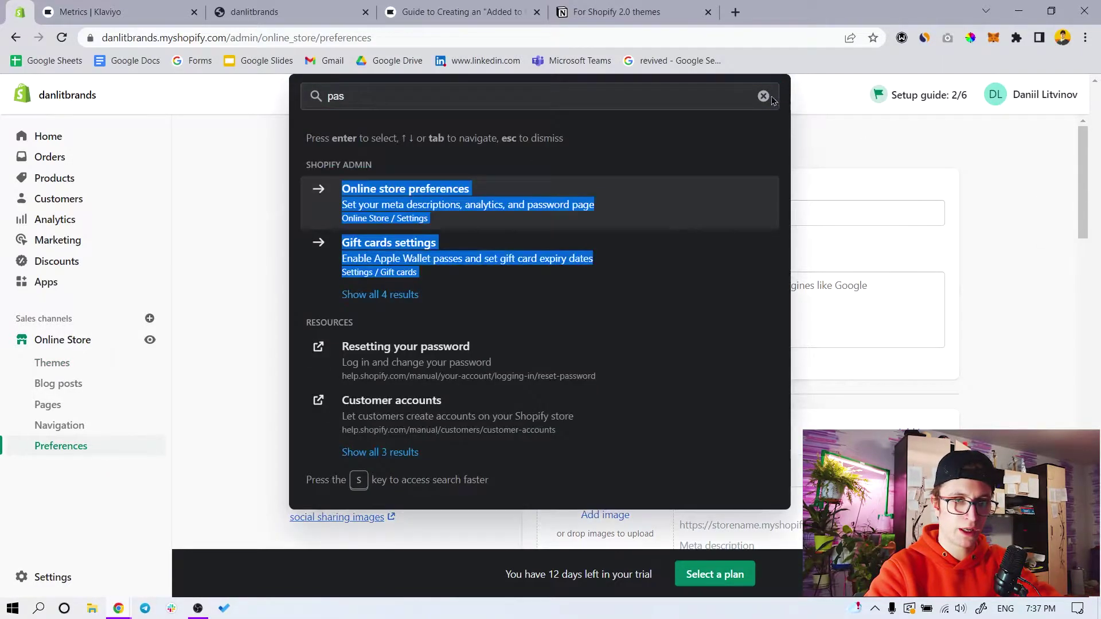
pyautogui.press('Return')
pyautogui.scroll(-7, 1065, 362)
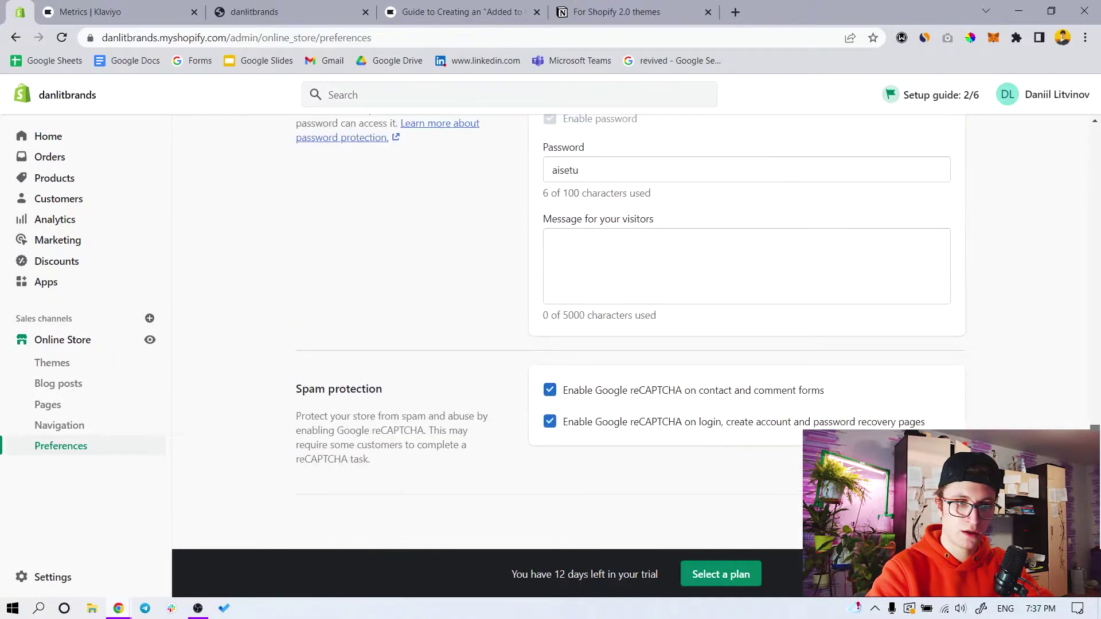
pyautogui.scroll(3, 1002, 403)
# Copy the storefront password and enter it on the incognito window's password page
pyautogui.moveTo(604, 326); pyautogui.dragTo(537, 342)
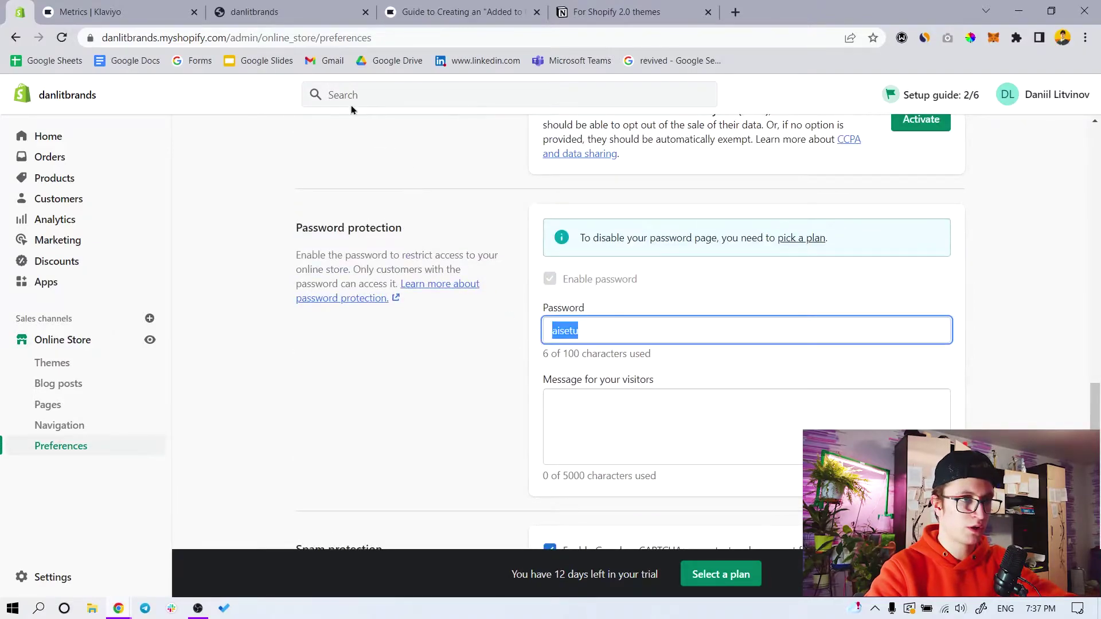
pyautogui.click(120, 608)
pyautogui.click(231, 553)
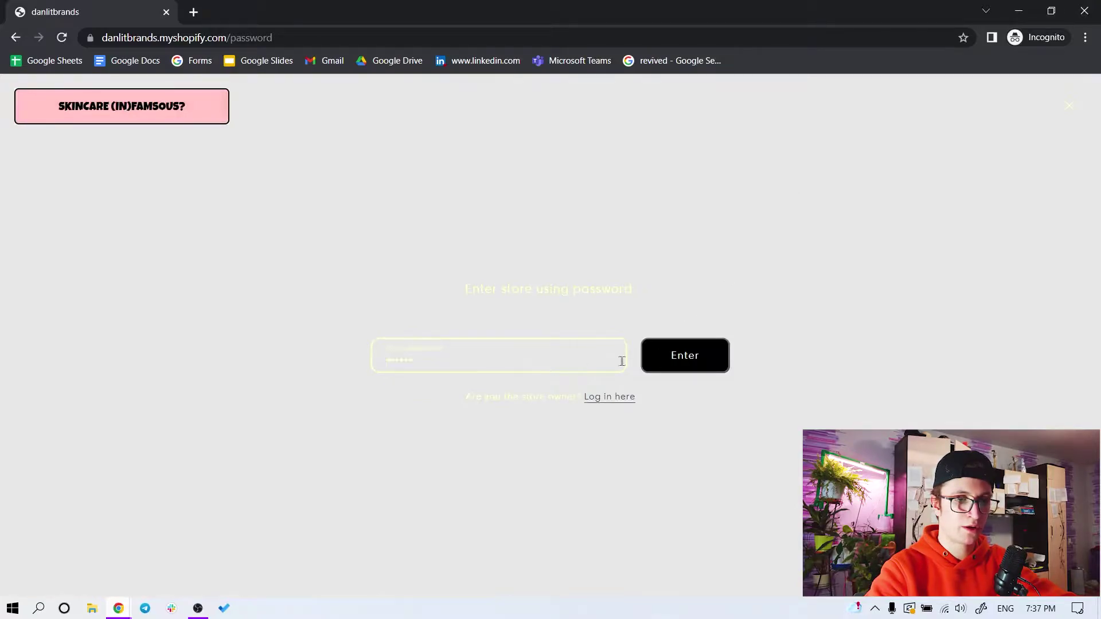
pyautogui.hotkey('ctrl', 'v')
pyautogui.click(659, 361)
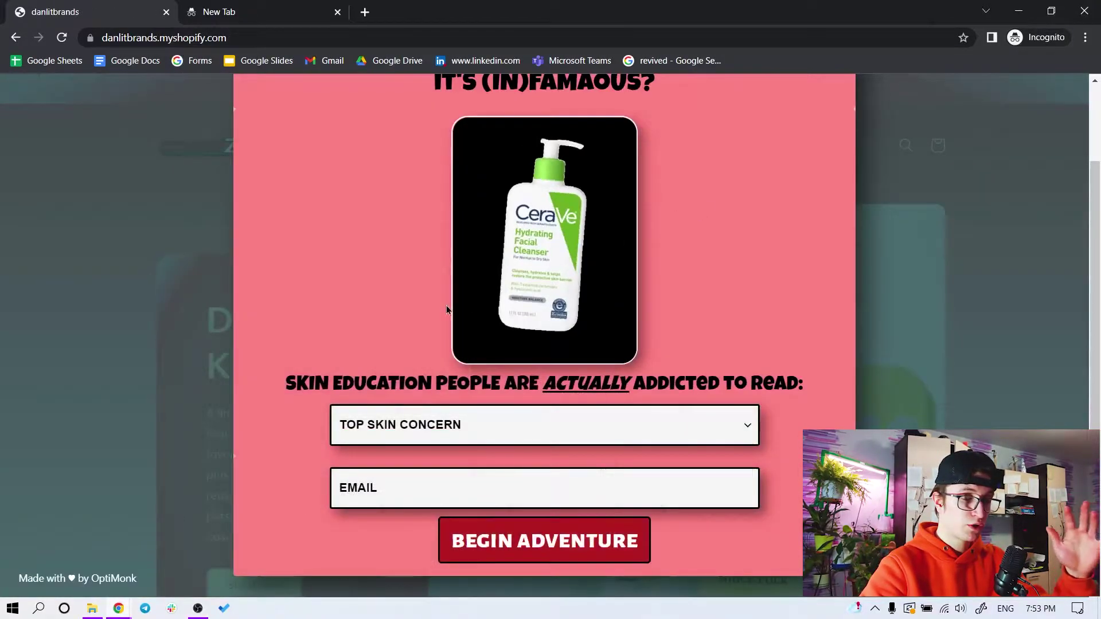
pyautogui.click(118, 609)
pyautogui.click(118, 550)
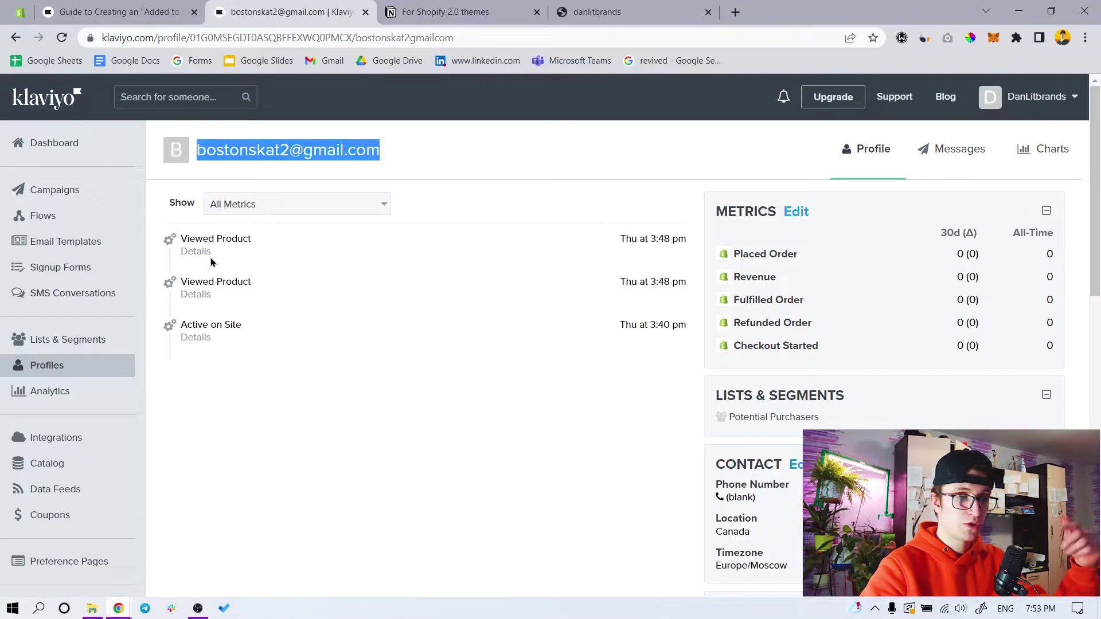
pyautogui.click(70, 365)
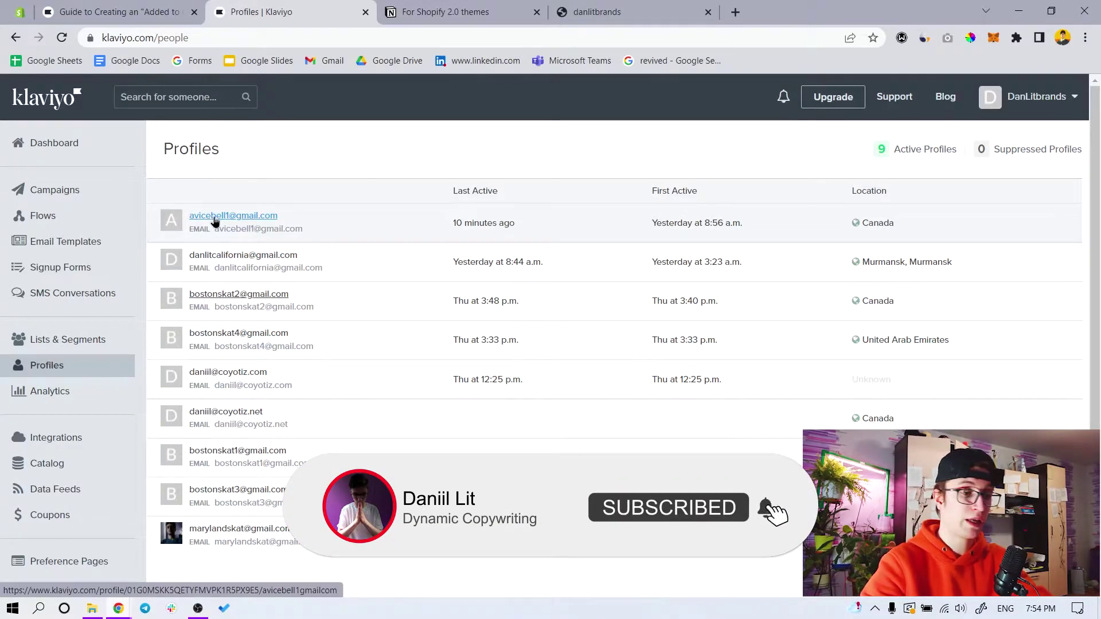
pyautogui.moveTo(118, 609)
pyautogui.click(231, 538)
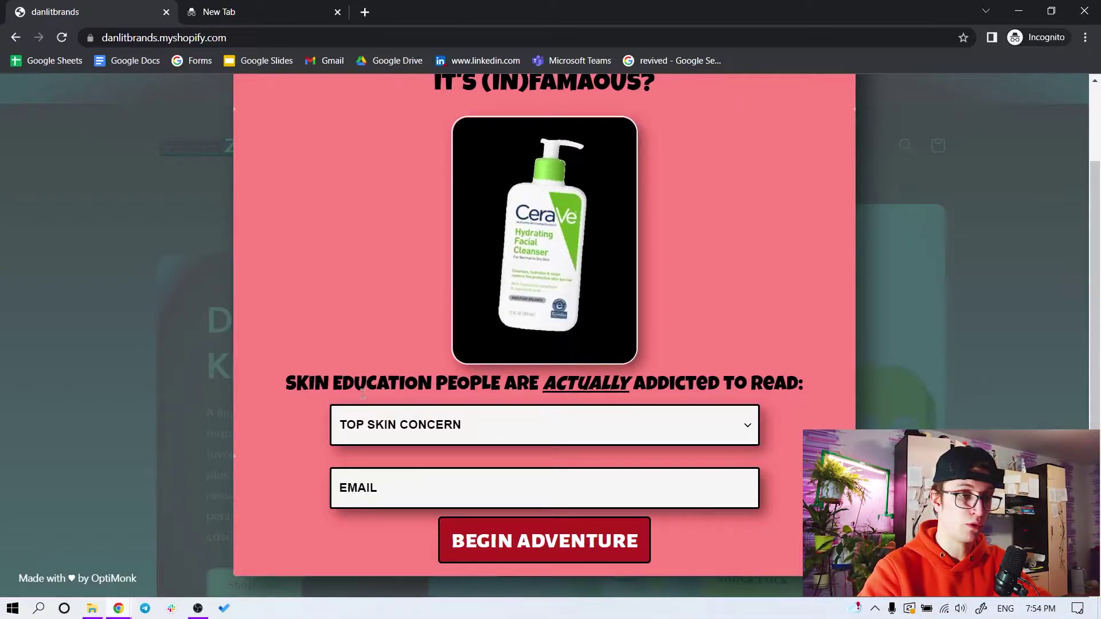
# Submit the signup popup with 'redness' as top skin concern and a test email, then return to Klaviyo Profiles
pyautogui.click(385, 424)
pyautogui.click(374, 484)
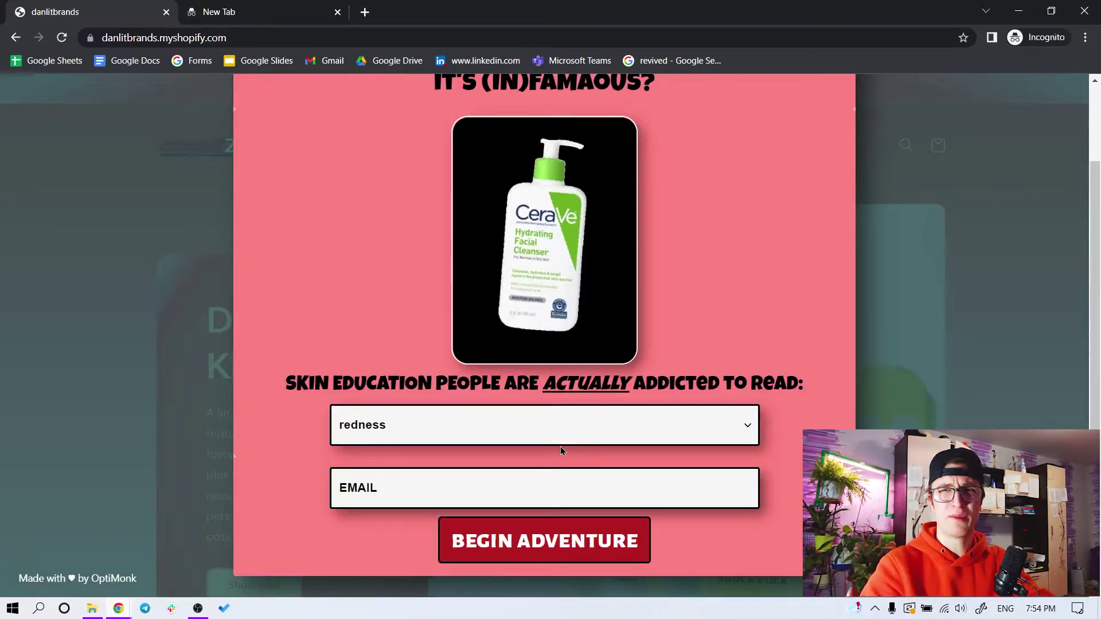
pyautogui.click(382, 484)
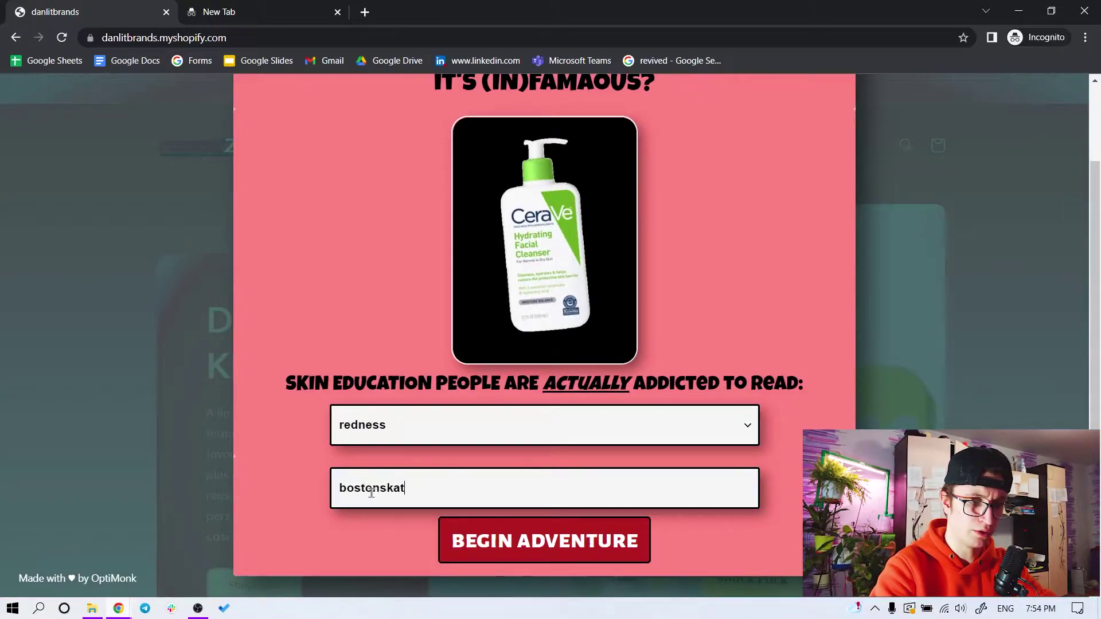
pyautogui.click(504, 542)
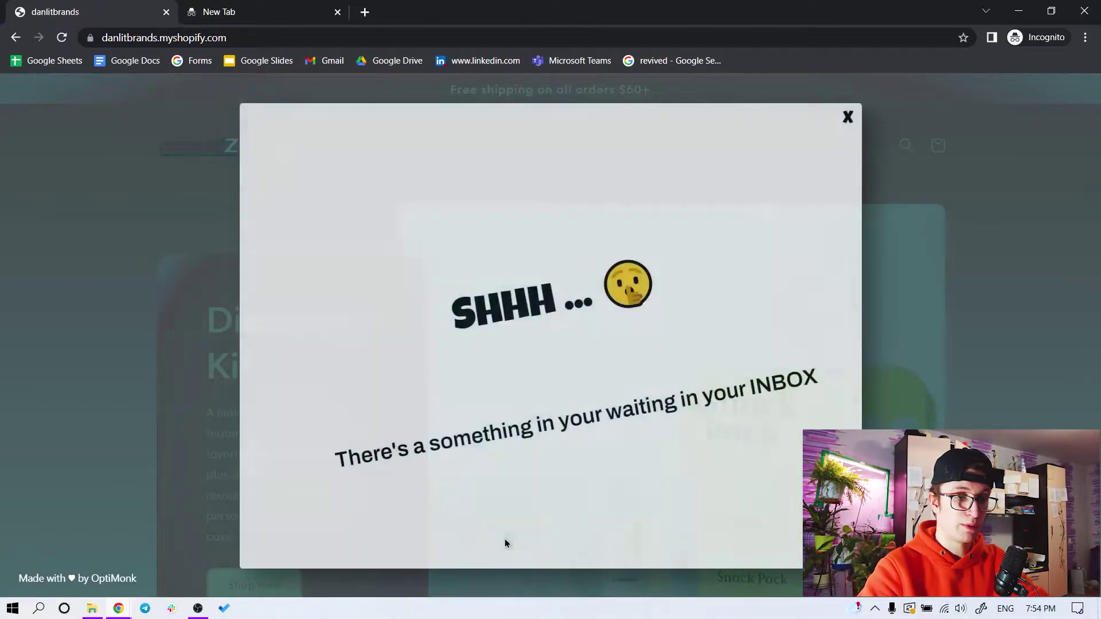
pyautogui.moveTo(118, 608)
pyautogui.click(109, 563)
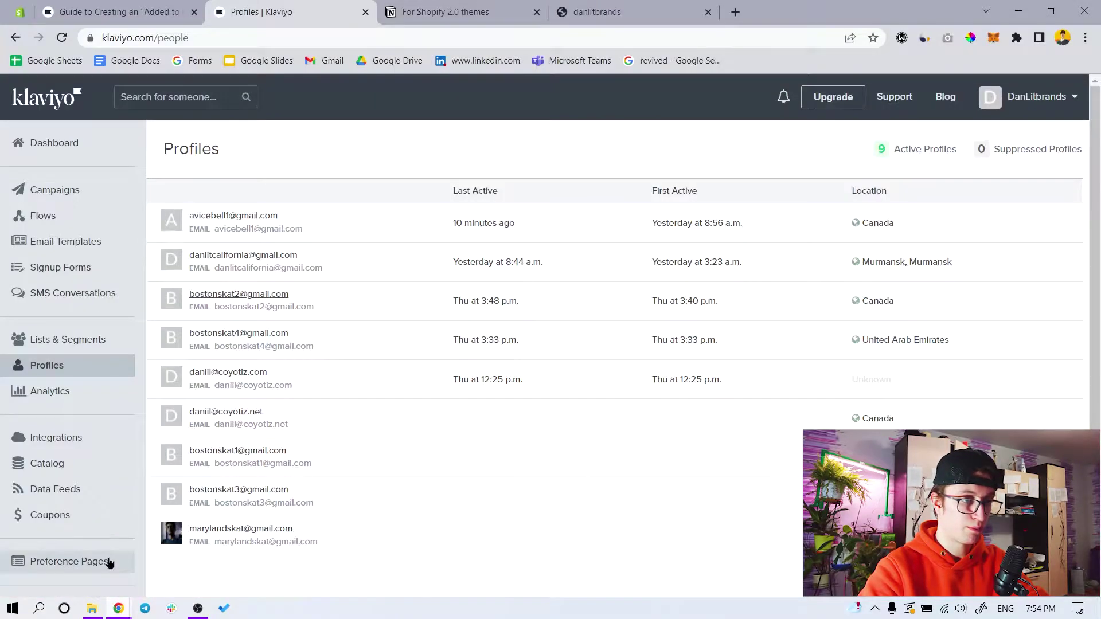
pyautogui.click(61, 43)
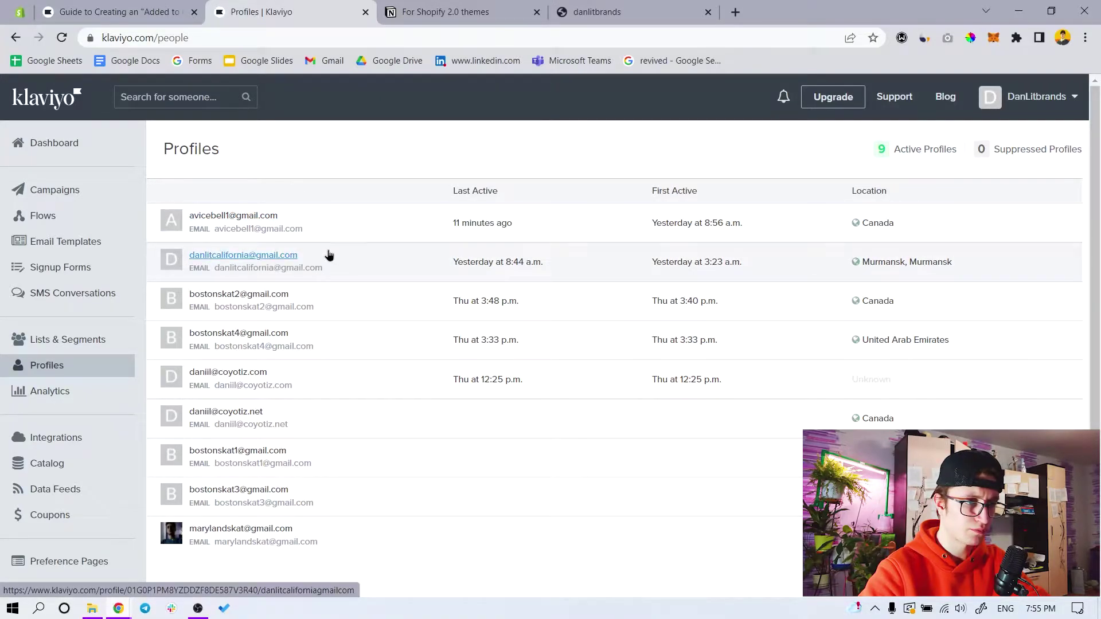
pyautogui.moveTo(132, 610)
pyautogui.click(234, 555)
# Close the thank-you popup, submit a saved test email to the newsletter, and start the reCAPTCHA
pyautogui.click(847, 117)
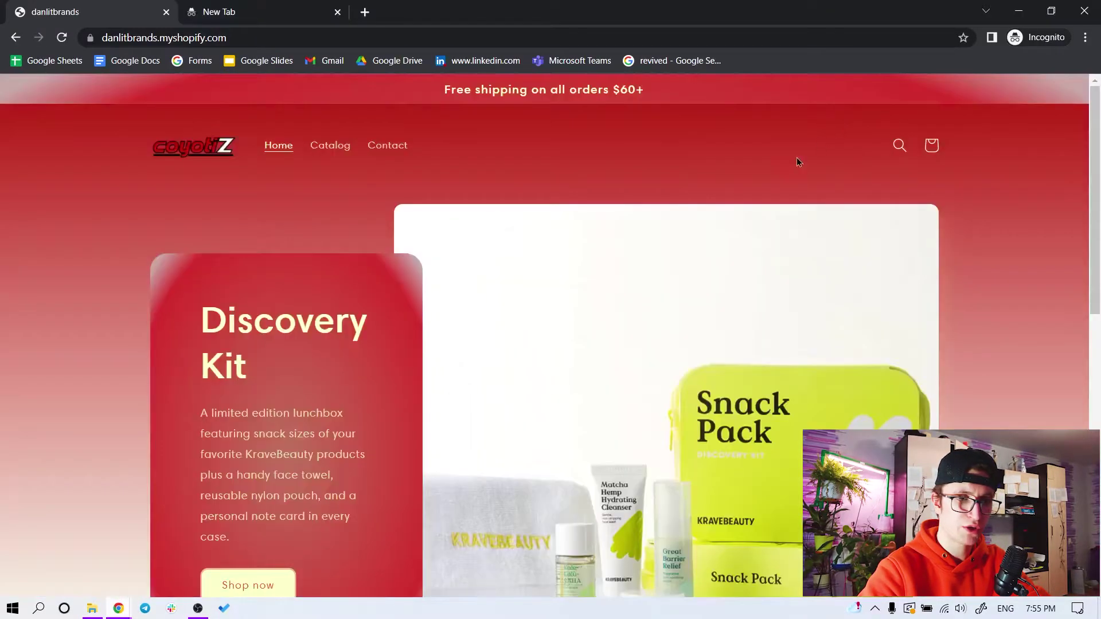
pyautogui.scroll(-7, 324, 567)
pyautogui.scroll(-3, 511, 367)
pyautogui.scroll(4, 511, 367)
pyautogui.click(478, 459)
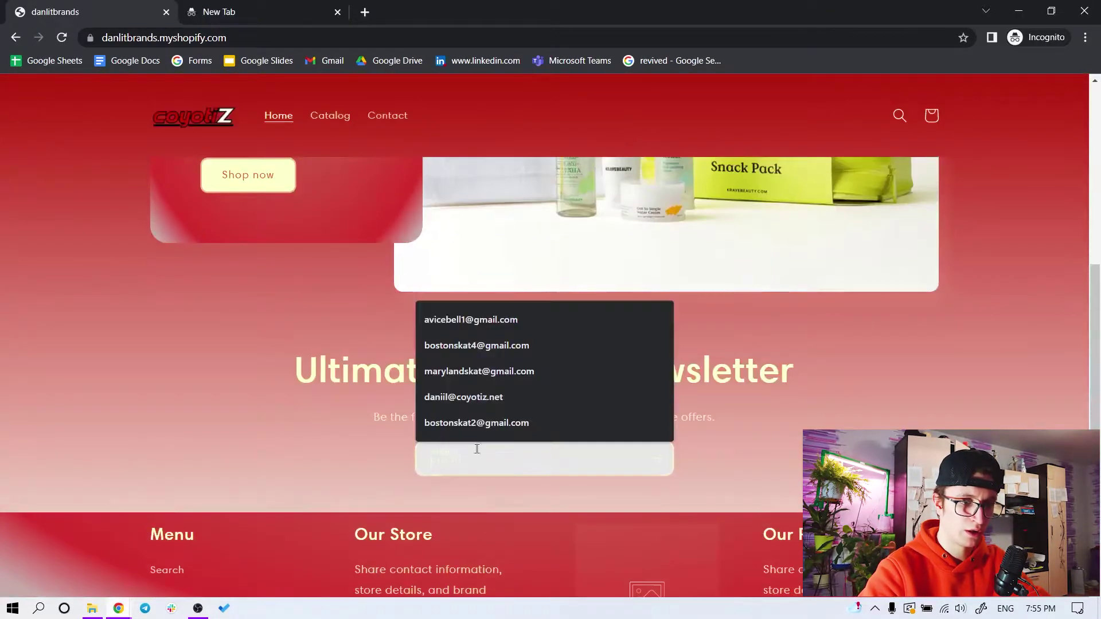
pyautogui.click(484, 371)
pyautogui.press('Return')
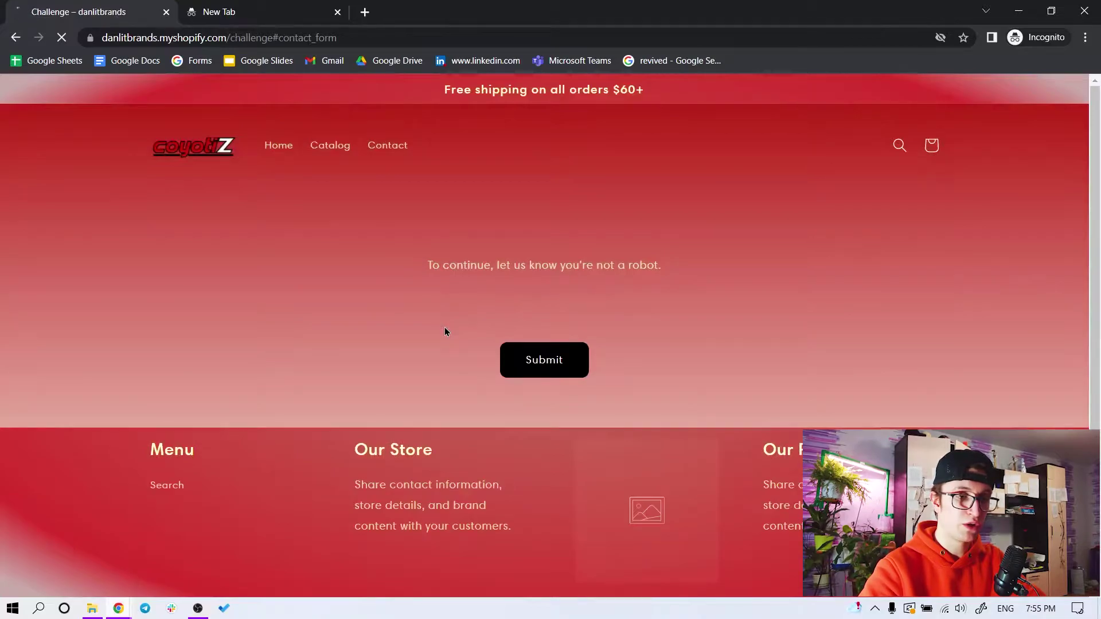
pyautogui.click(514, 350)
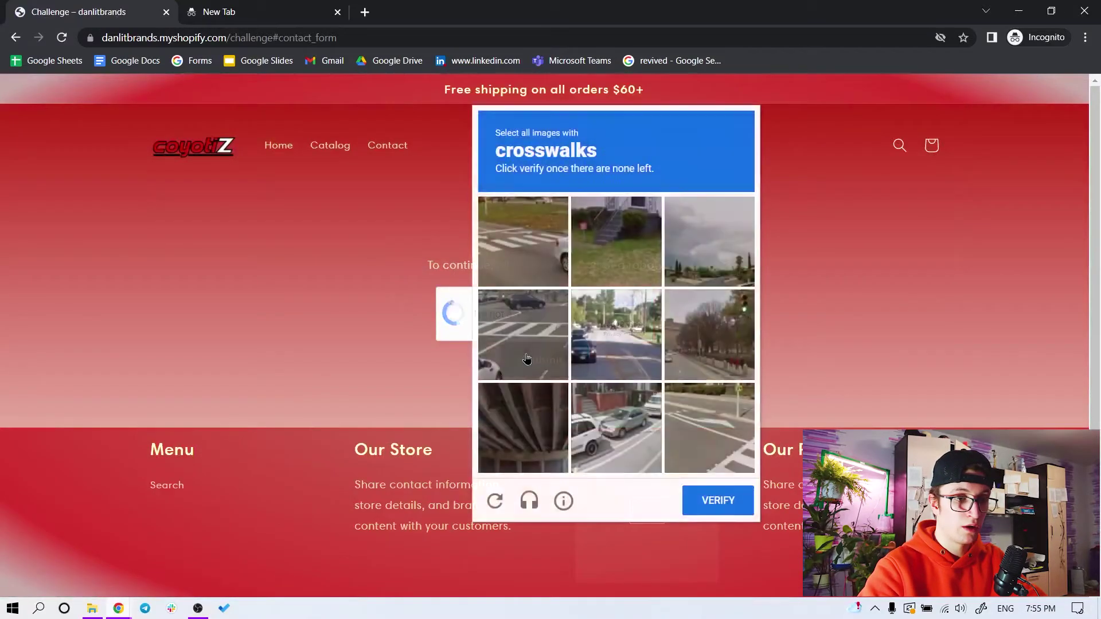
# Solve the reCAPTCHA crosswalk rounds and the first car round
pyautogui.click(523, 334)
pyautogui.click(710, 428)
pyautogui.click(536, 269)
pyautogui.click(718, 500)
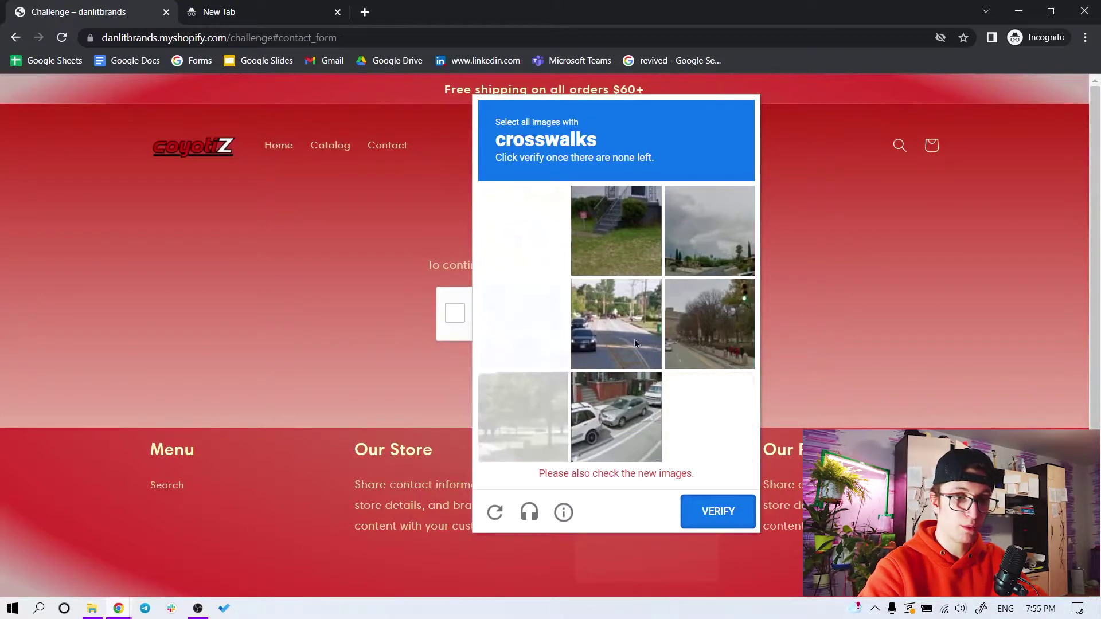
pyautogui.click(713, 436)
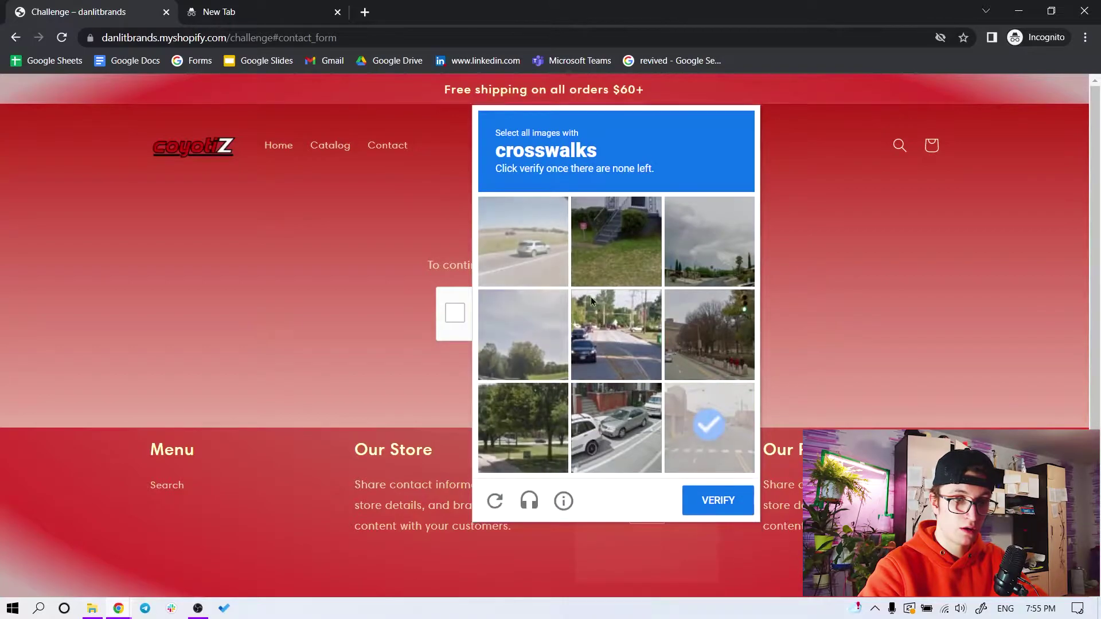
pyautogui.click(705, 499)
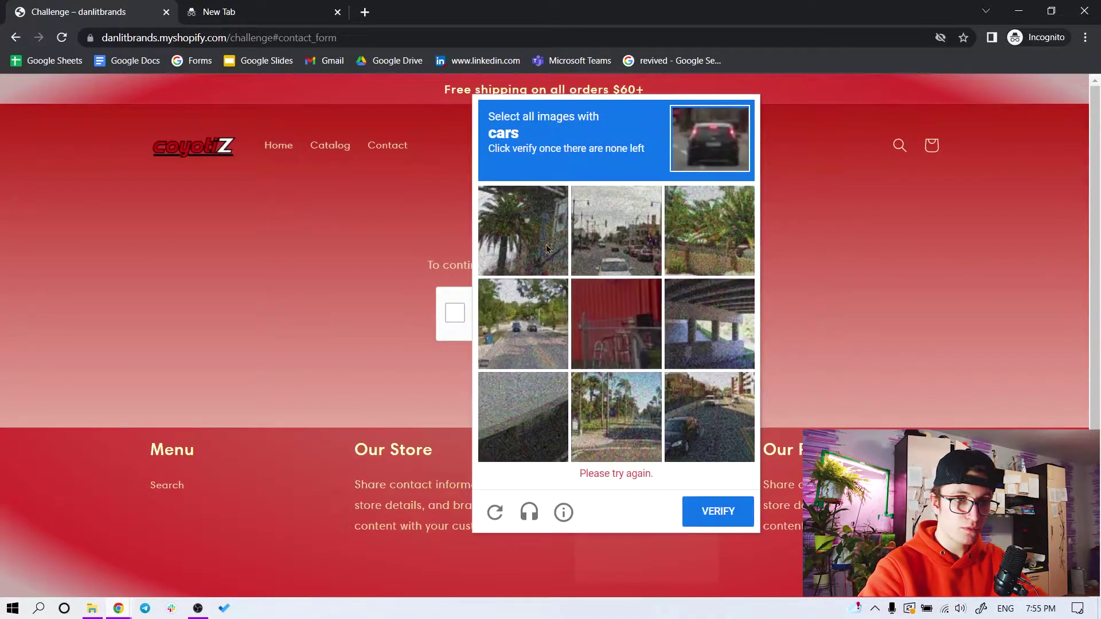
pyautogui.click(720, 425)
pyautogui.click(617, 230)
pyautogui.click(520, 322)
pyautogui.click(724, 509)
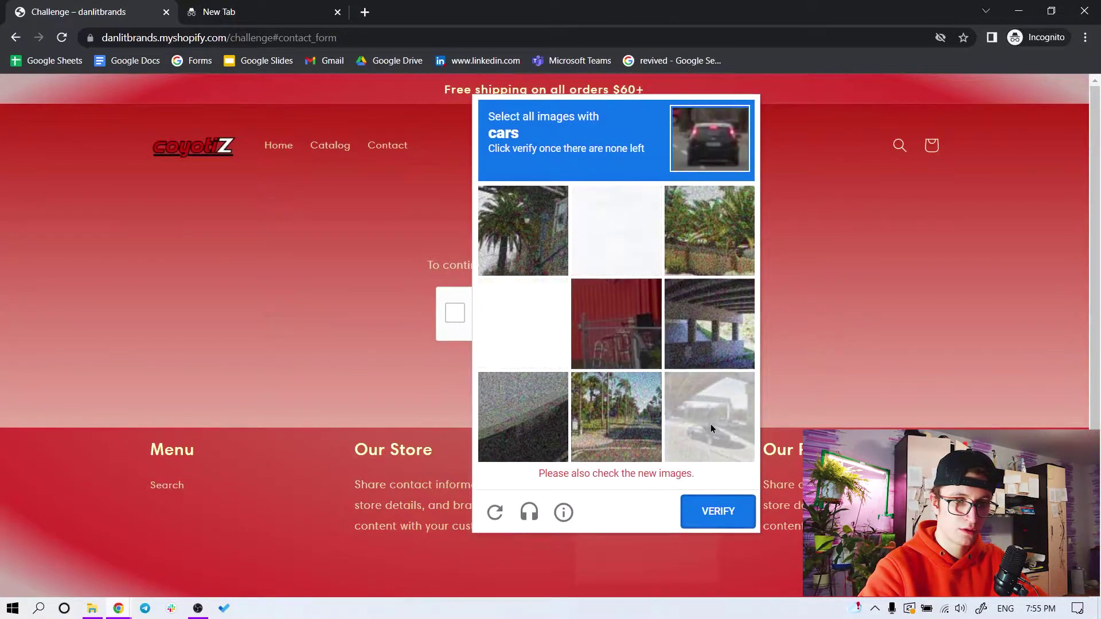
# Finish the car and palm tree challenges and submit the newsletter form
pyautogui.click(710, 422)
pyautogui.click(718, 510)
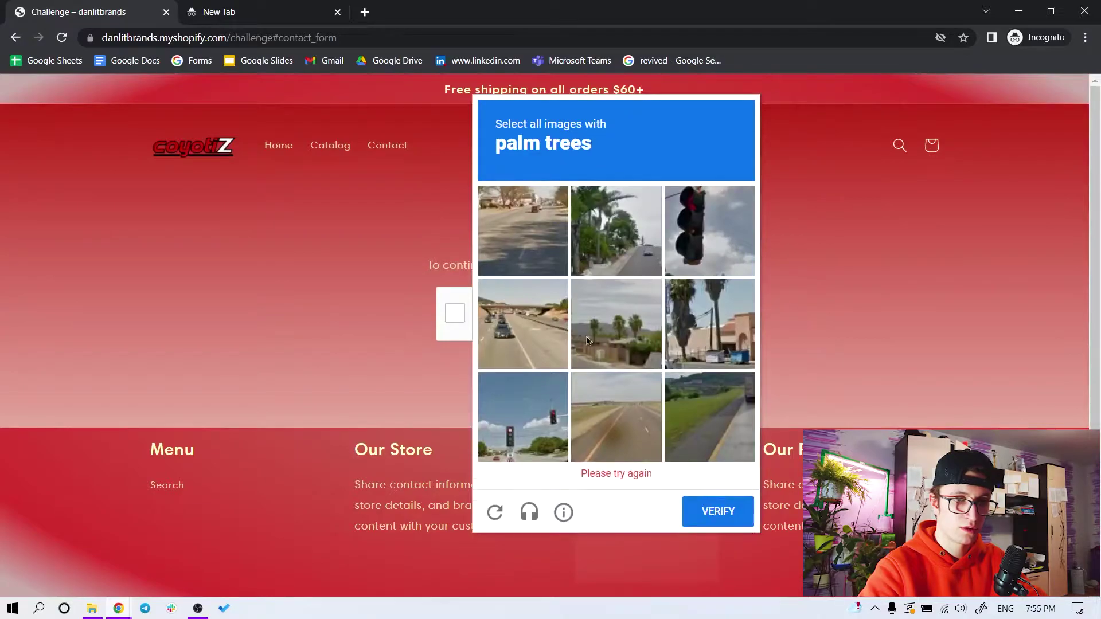
pyautogui.click(671, 286)
pyautogui.click(616, 241)
pyautogui.click(617, 335)
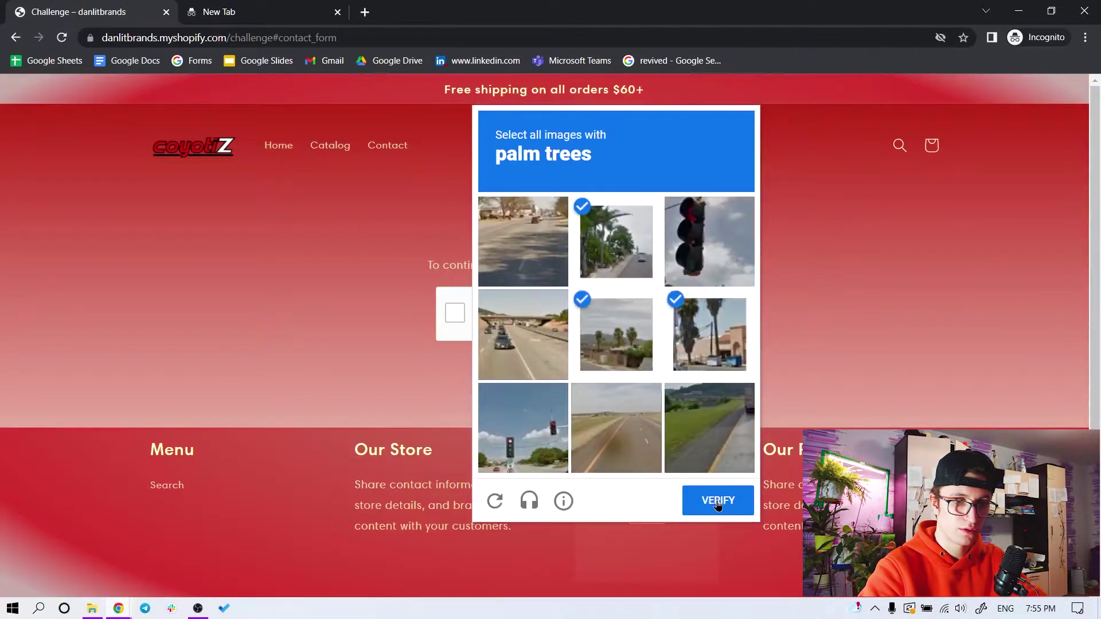
pyautogui.click(718, 500)
pyautogui.click(539, 361)
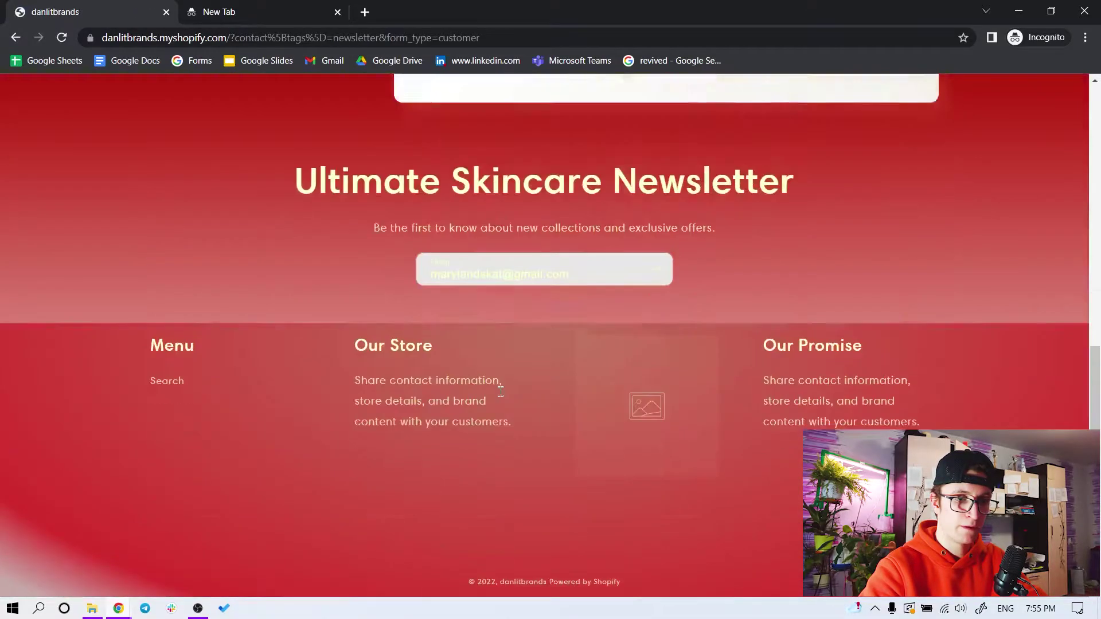
# Reload Klaviyo Profiles and review the 'Just Now' test profile's Active on Site event, then return to the store
pyautogui.click(118, 608)
pyautogui.click(116, 535)
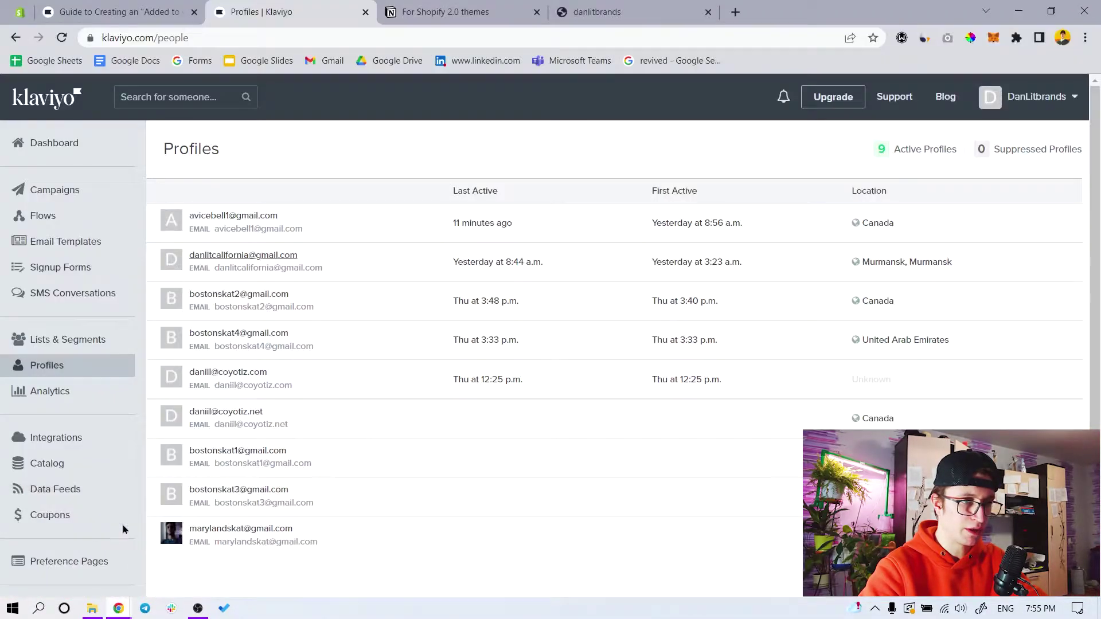
pyautogui.click(57, 38)
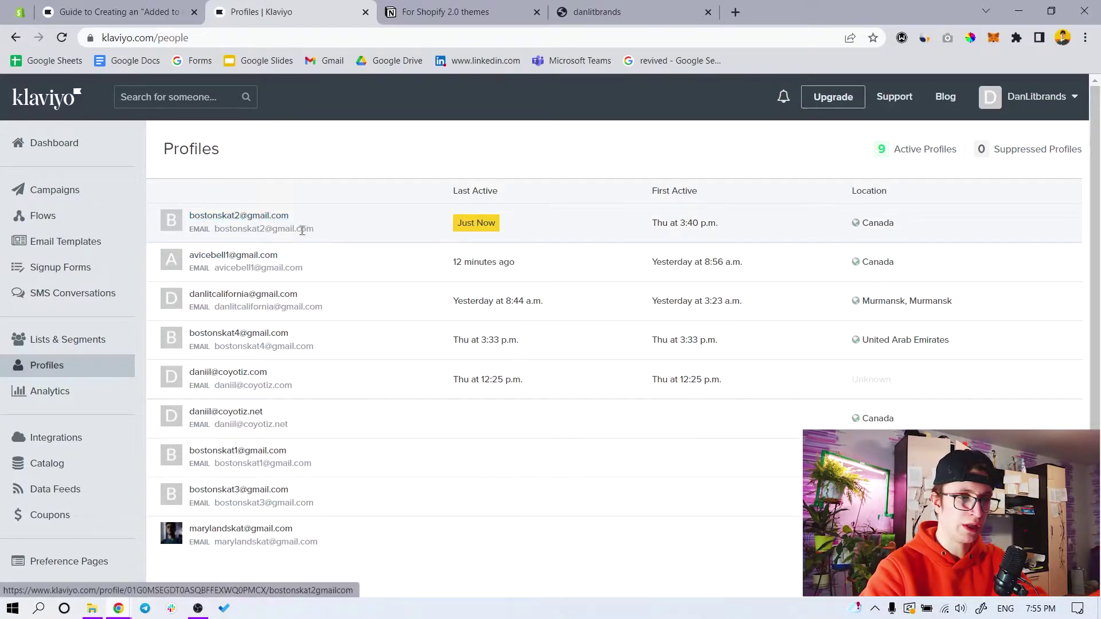
pyautogui.click(261, 218)
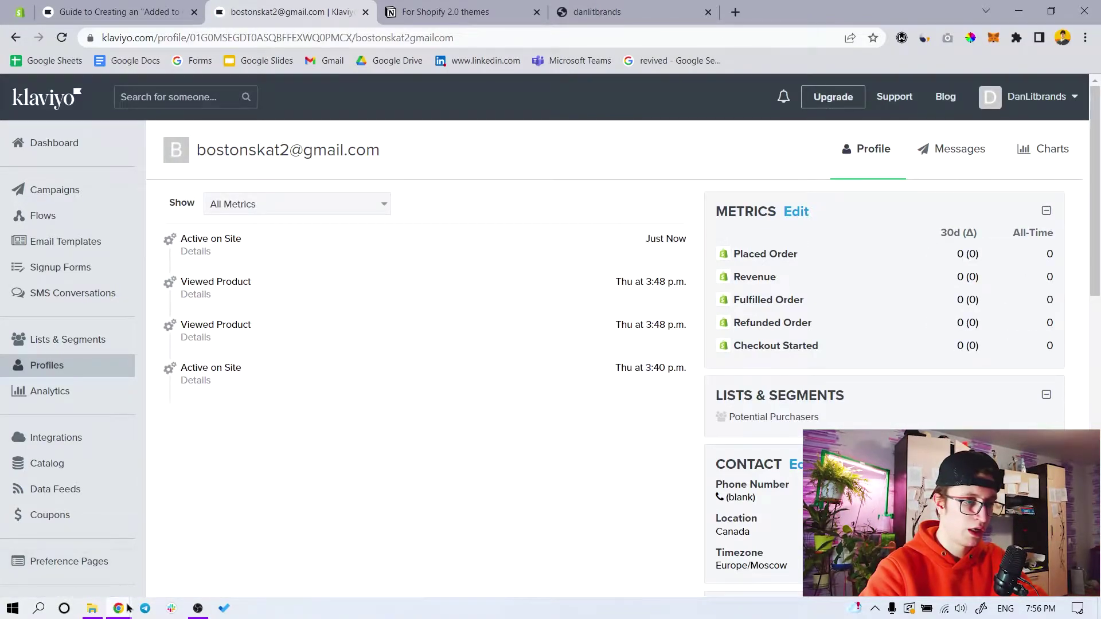
pyautogui.moveTo(127, 606)
pyautogui.click(232, 538)
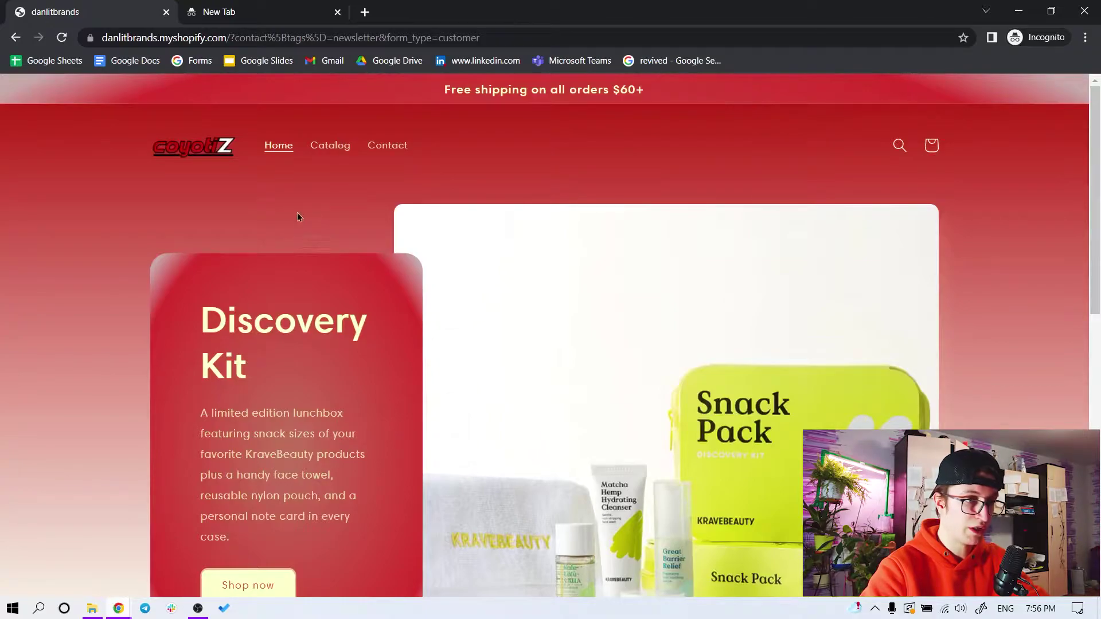
# Browse the Snack Pack Discovery Kit product page via Shop now, then bring back the Klaviyo profile
pyautogui.scroll(-4, 402, 197)
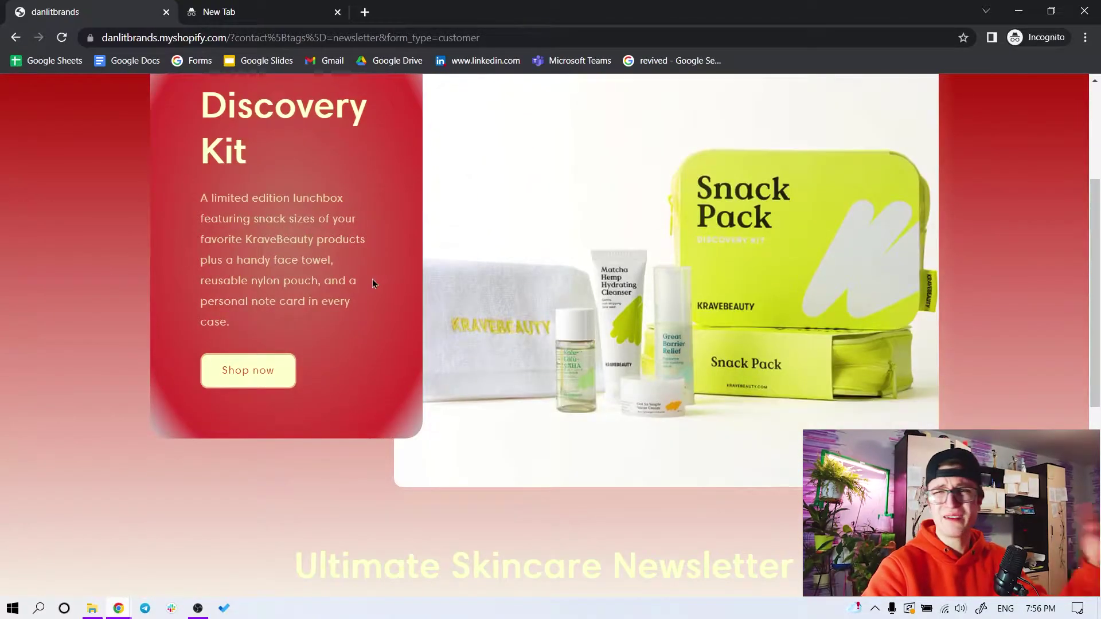
pyautogui.click(259, 374)
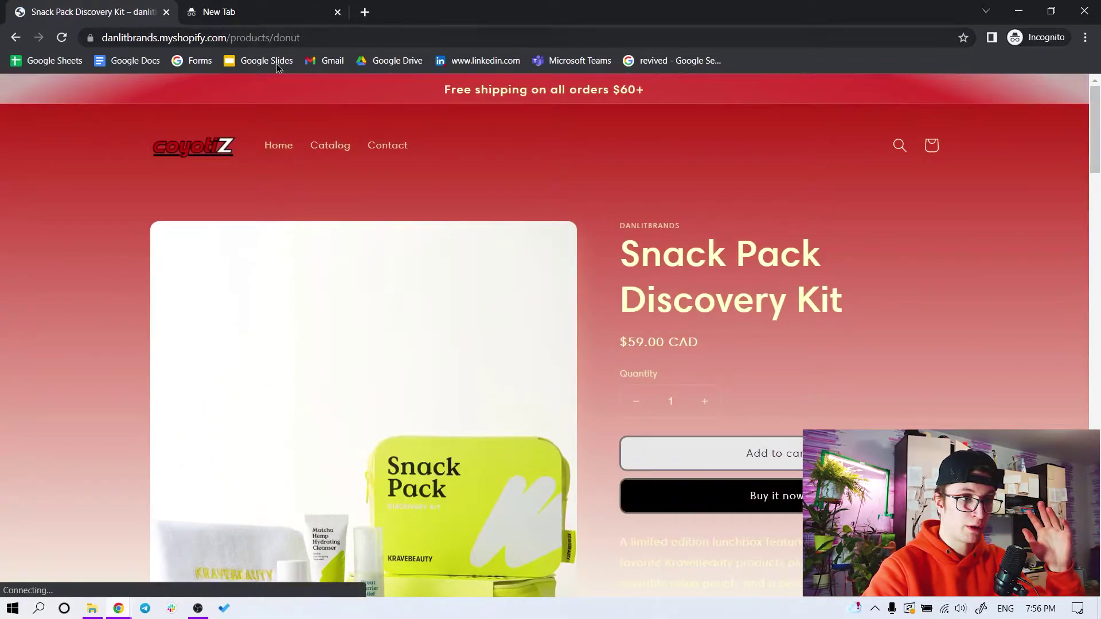
pyautogui.scroll(-8, 404, 241)
pyautogui.scroll(-20, 405, 241)
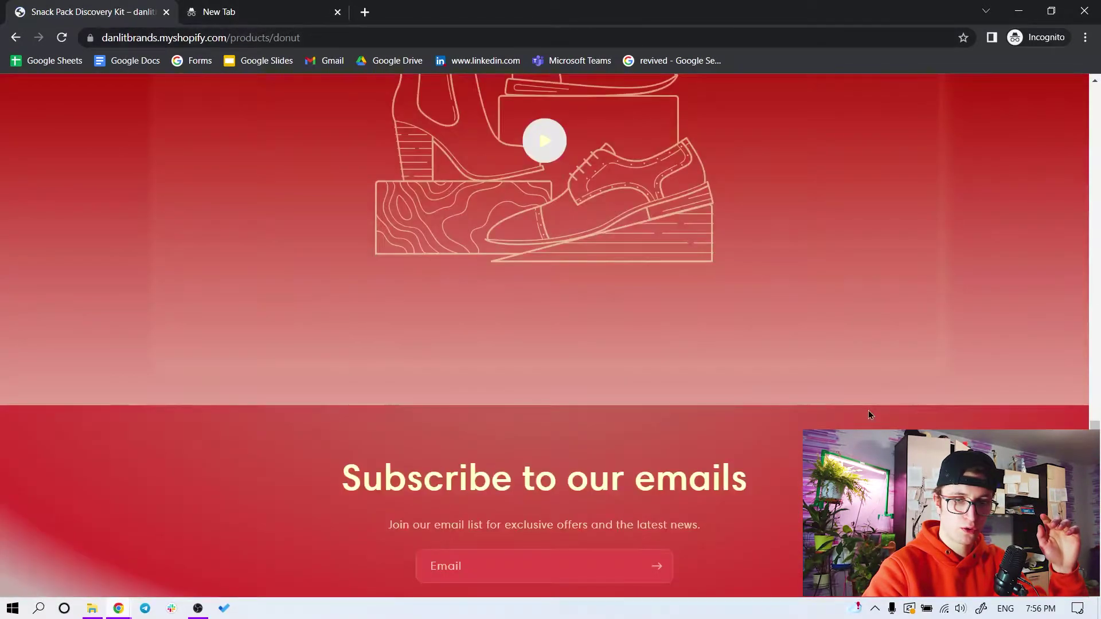
pyautogui.scroll(11, 870, 418)
pyautogui.scroll(20, 437, 510)
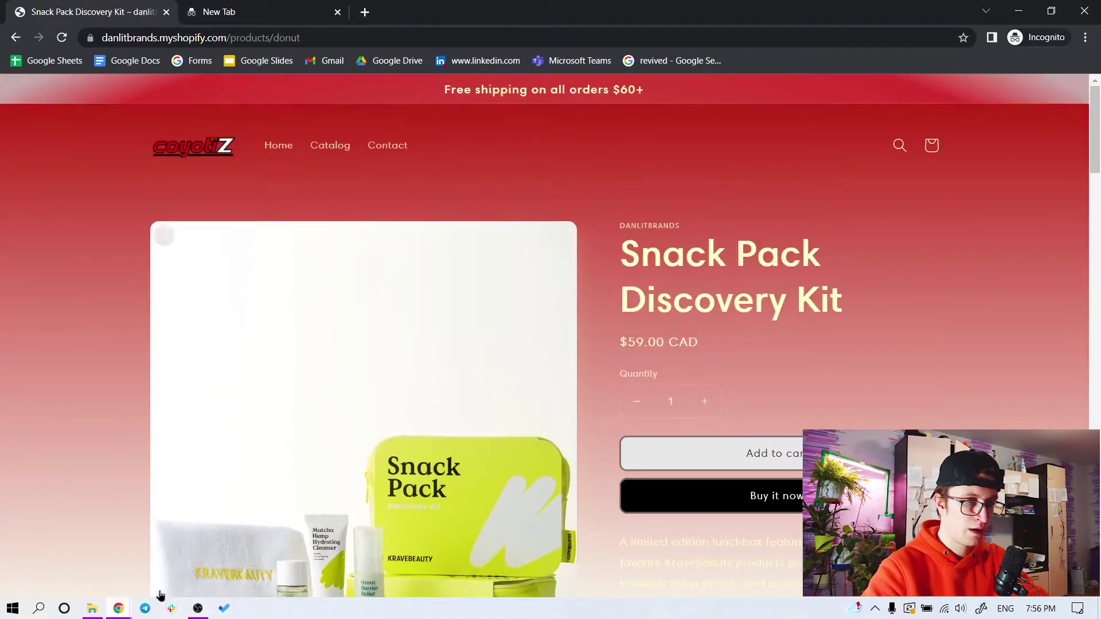
pyautogui.click(95, 547)
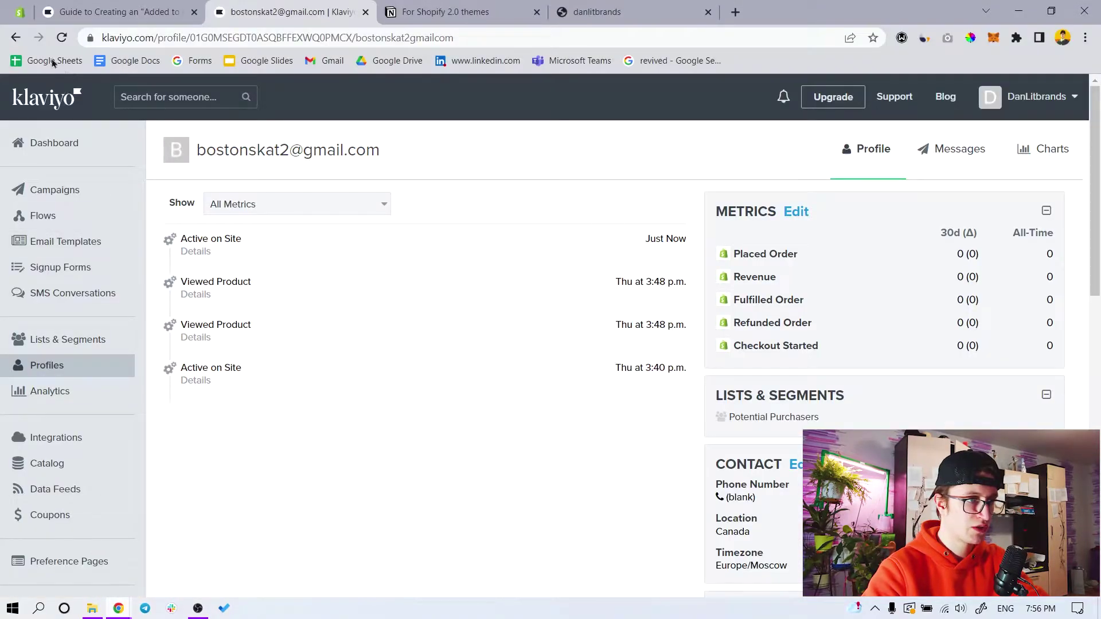
# Reload the Klaviyo test profile so the new Viewed Product event shows
pyautogui.click(61, 37)
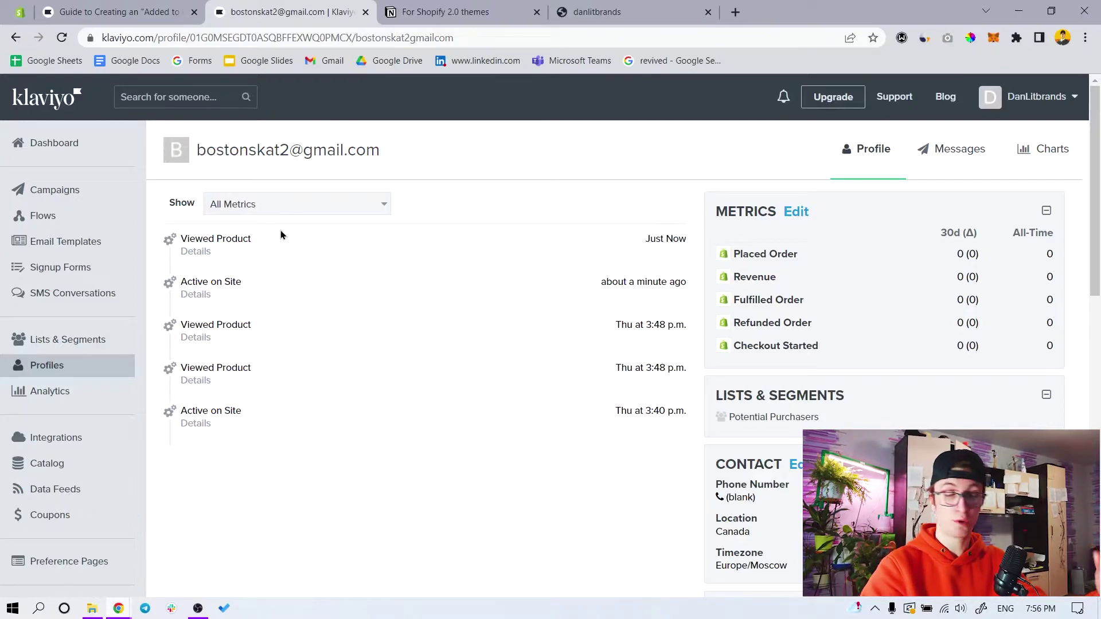
pyautogui.click(118, 12)
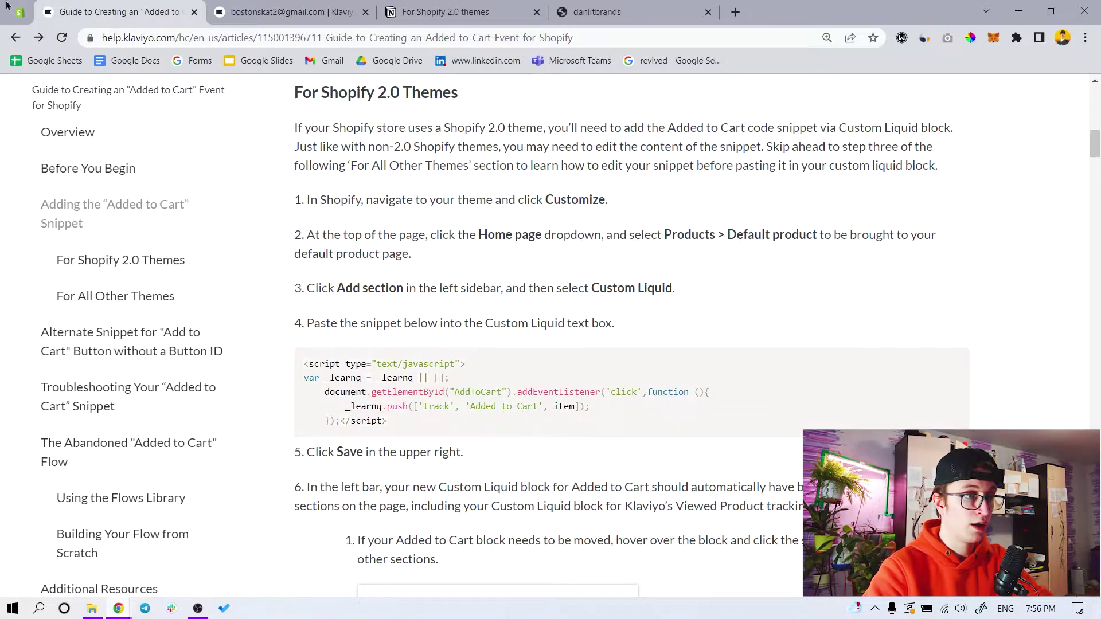
pyautogui.click(198, 609)
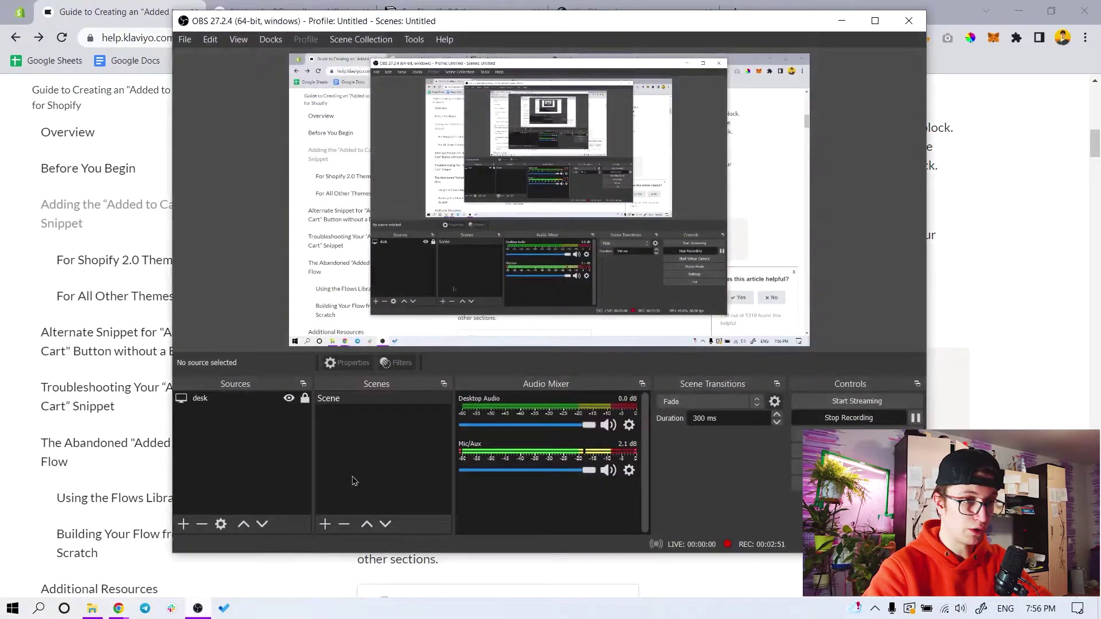
# Check the Added to Cart help article, then return to the Shopify admin's Online Store Preferences
pyautogui.click(839, 21)
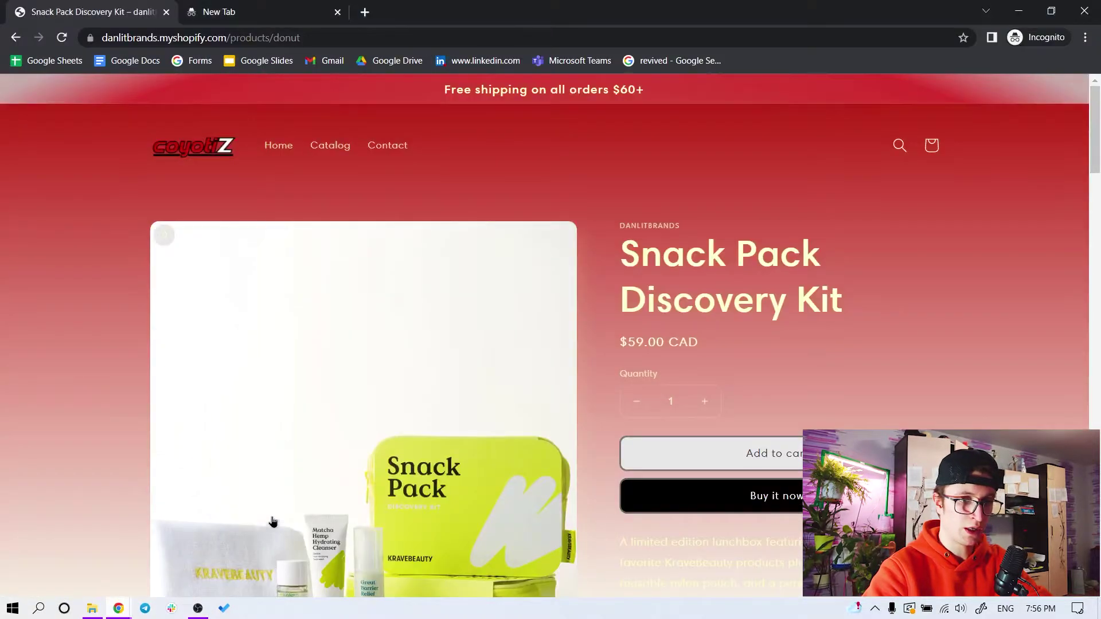
pyautogui.scroll(-3, 273, 521)
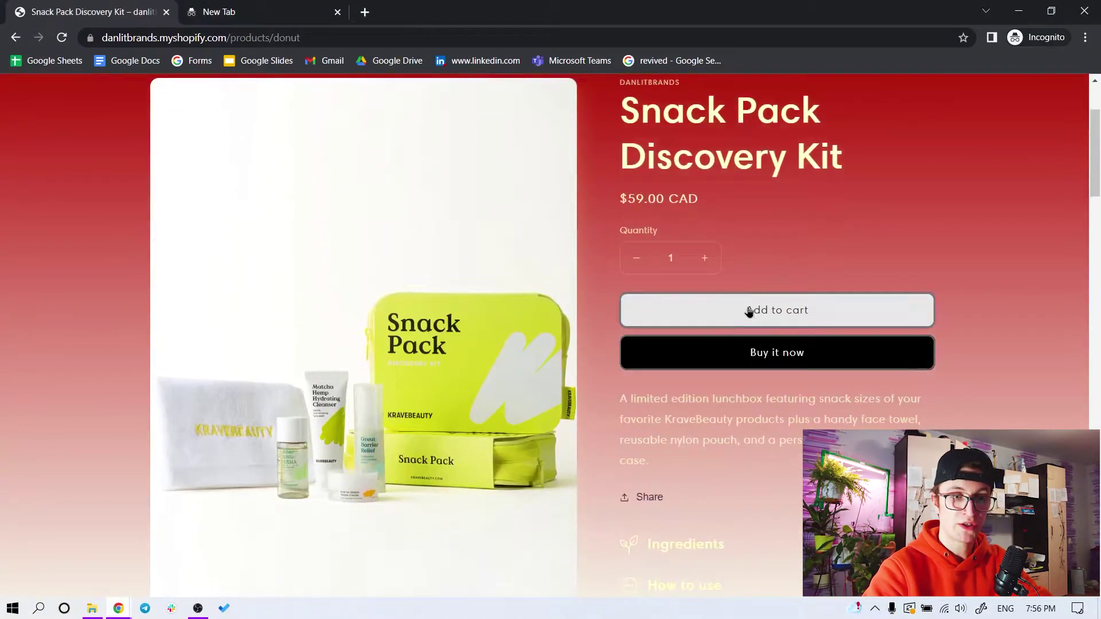
pyautogui.moveTo(119, 608)
pyautogui.click(102, 549)
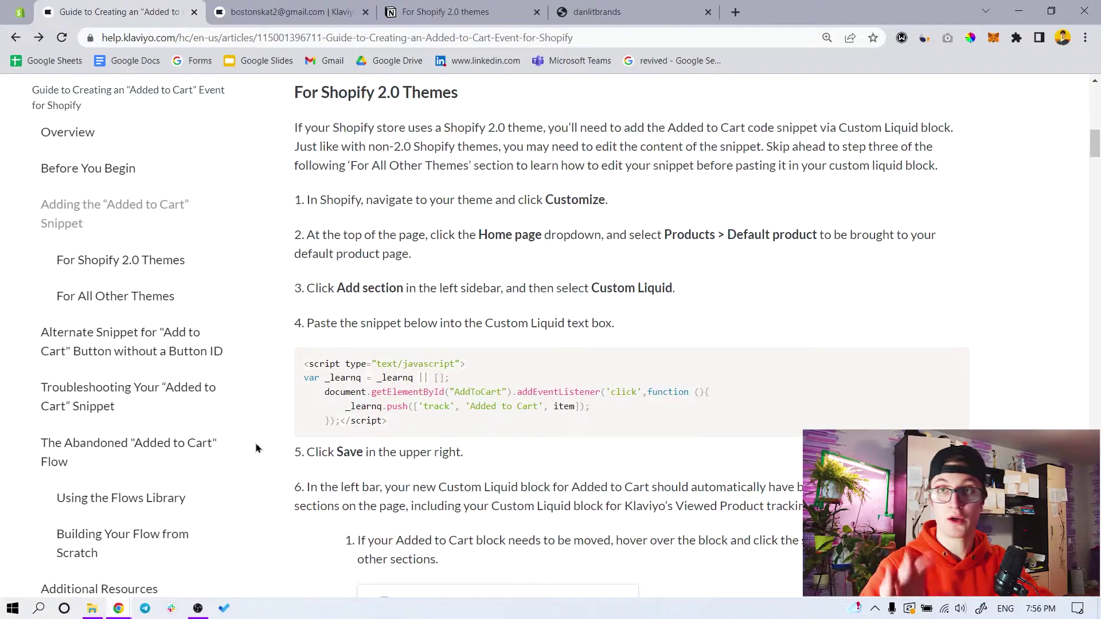
pyautogui.click(20, 12)
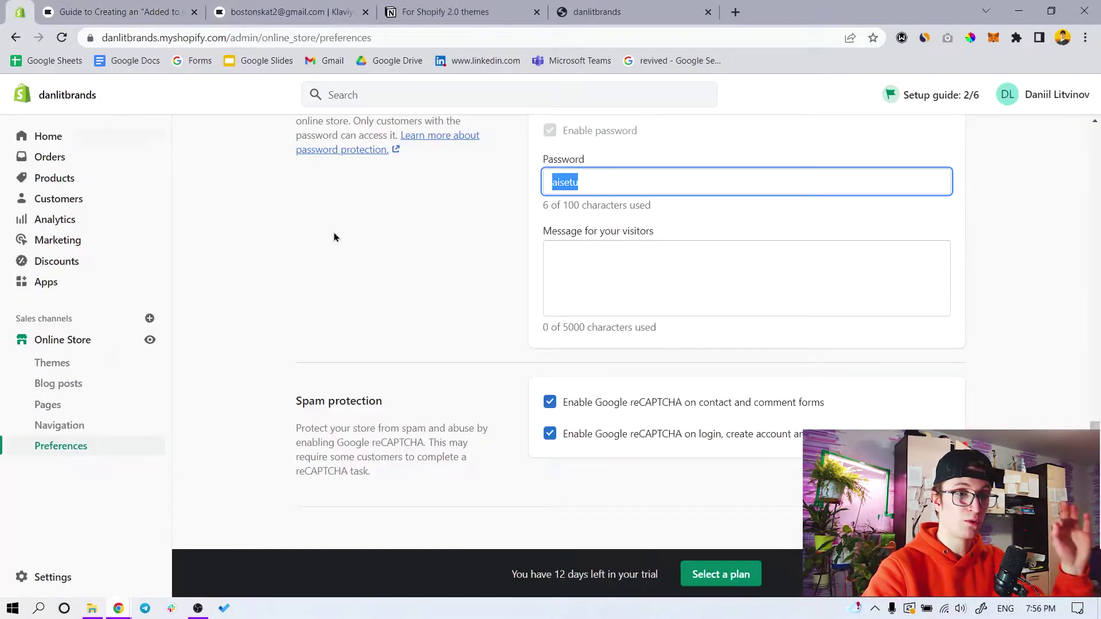
# Open the Sense theme editor on the Default product template
pyautogui.click(73, 358)
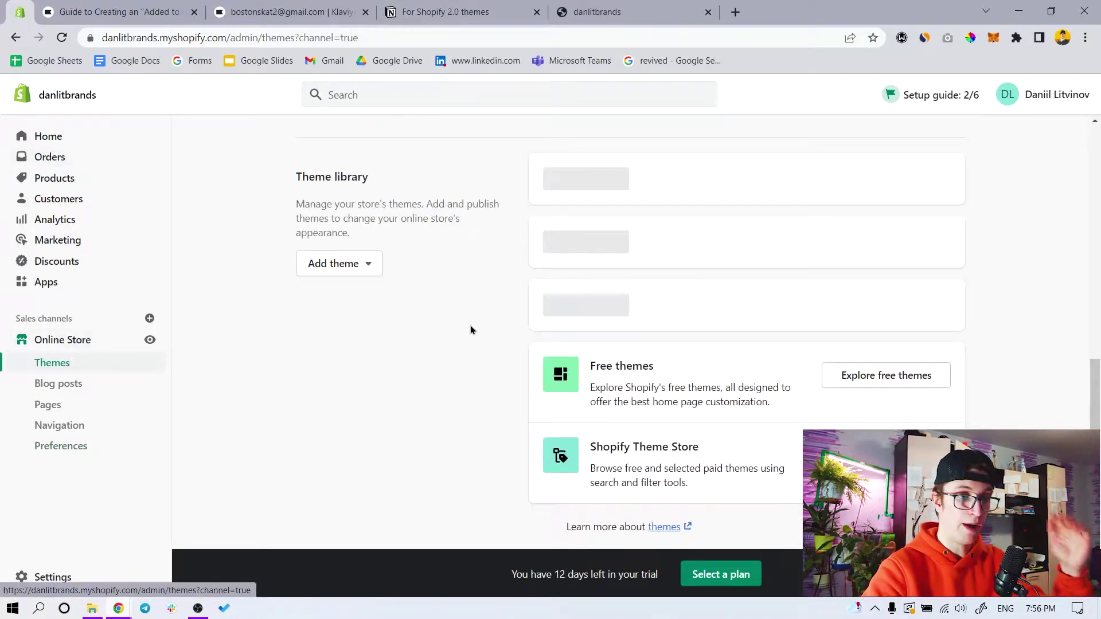
pyautogui.scroll(9, 889, 243)
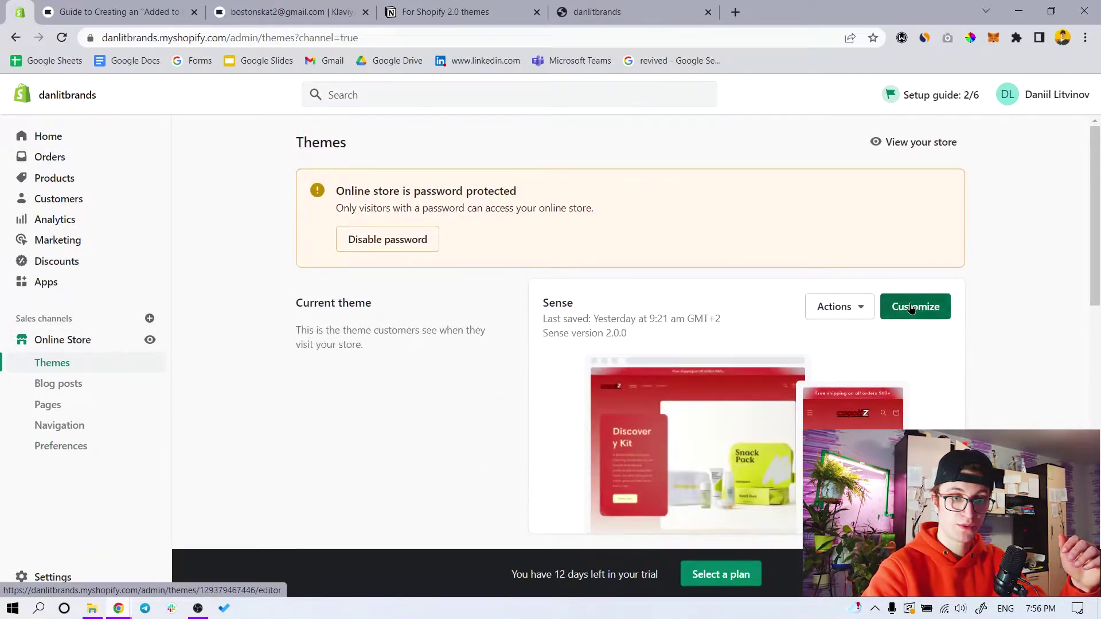
pyautogui.click(911, 308)
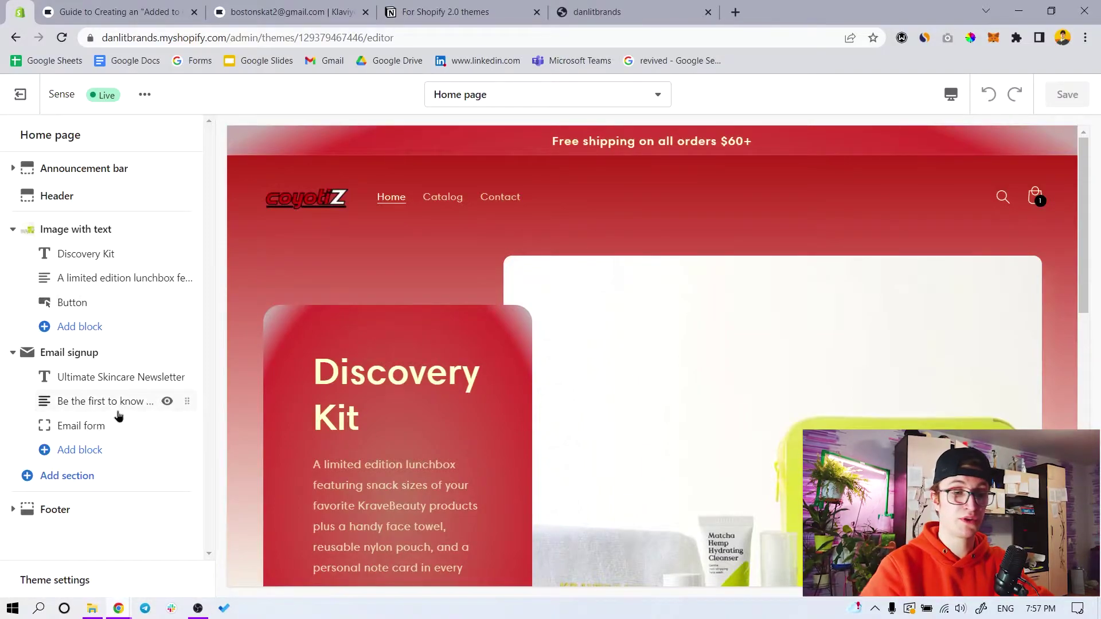
pyautogui.scroll(-3, 491, 370)
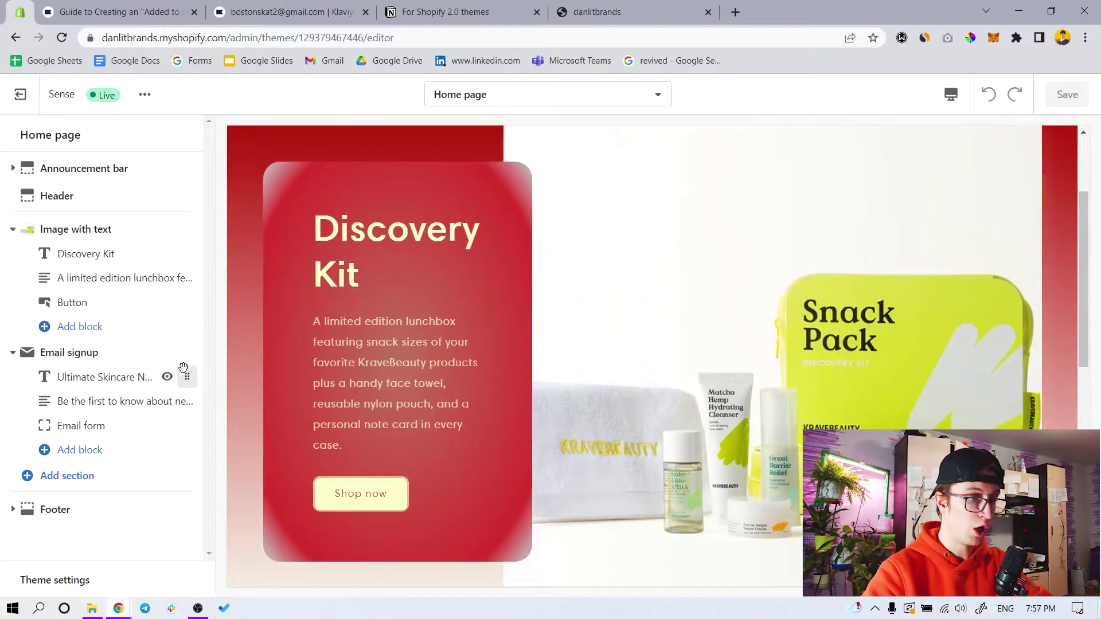
pyautogui.scroll(3, 545, 287)
pyautogui.click(516, 95)
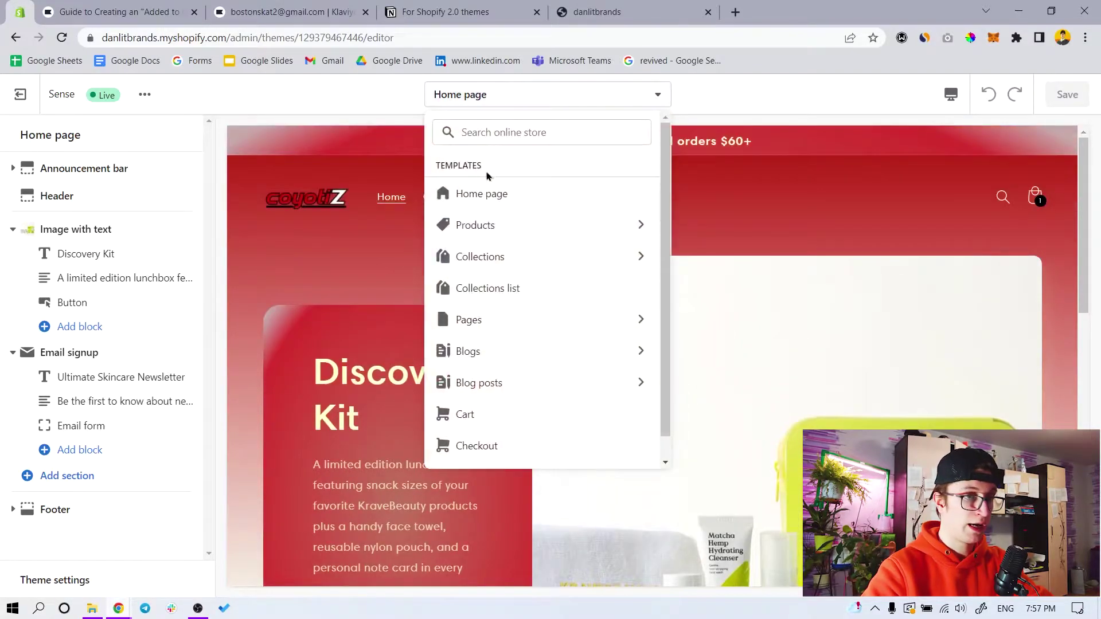
pyautogui.click(506, 230)
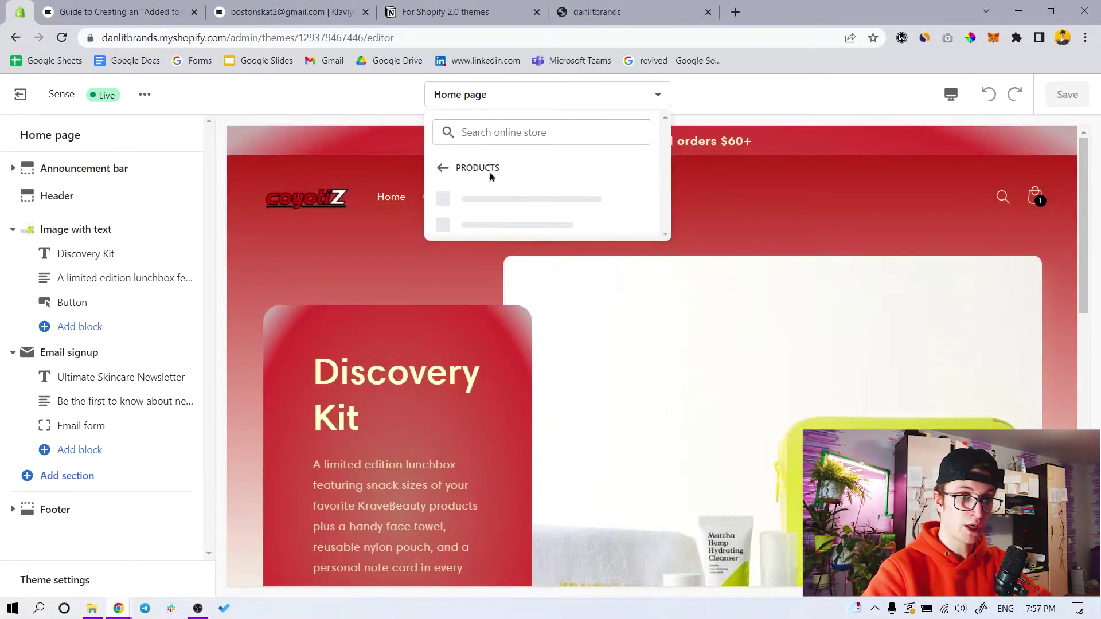
pyautogui.click(490, 200)
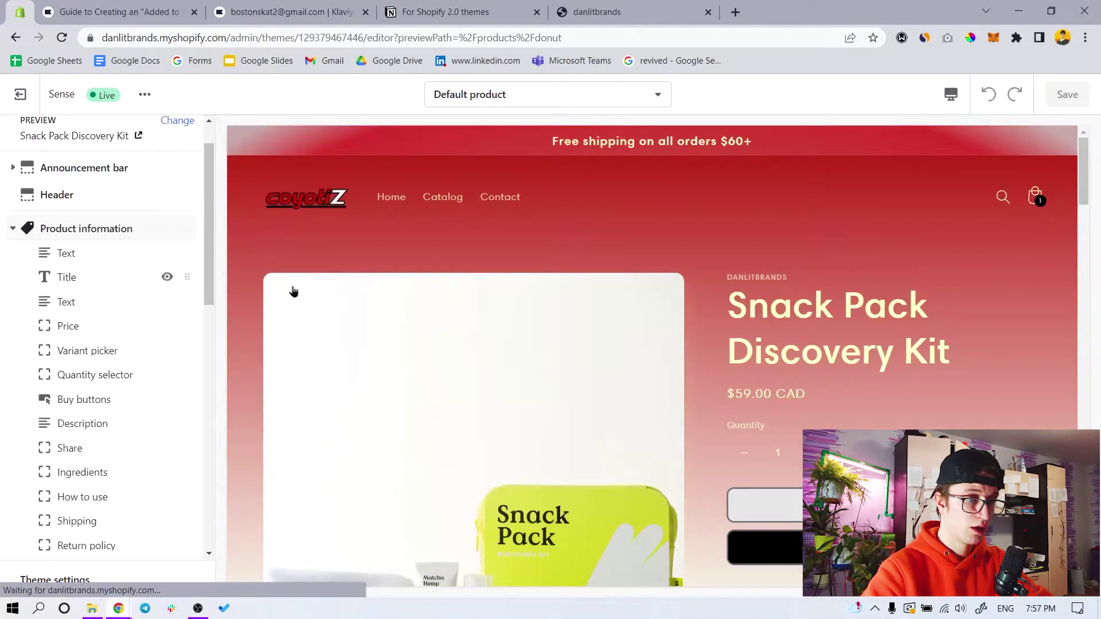
# Look through the first Custom Liquid section's settings on the Default product template
pyautogui.scroll(-2, 320, 288)
pyautogui.scroll(-10, 121, 315)
pyautogui.scroll(-3, 87, 454)
pyautogui.click(86, 449)
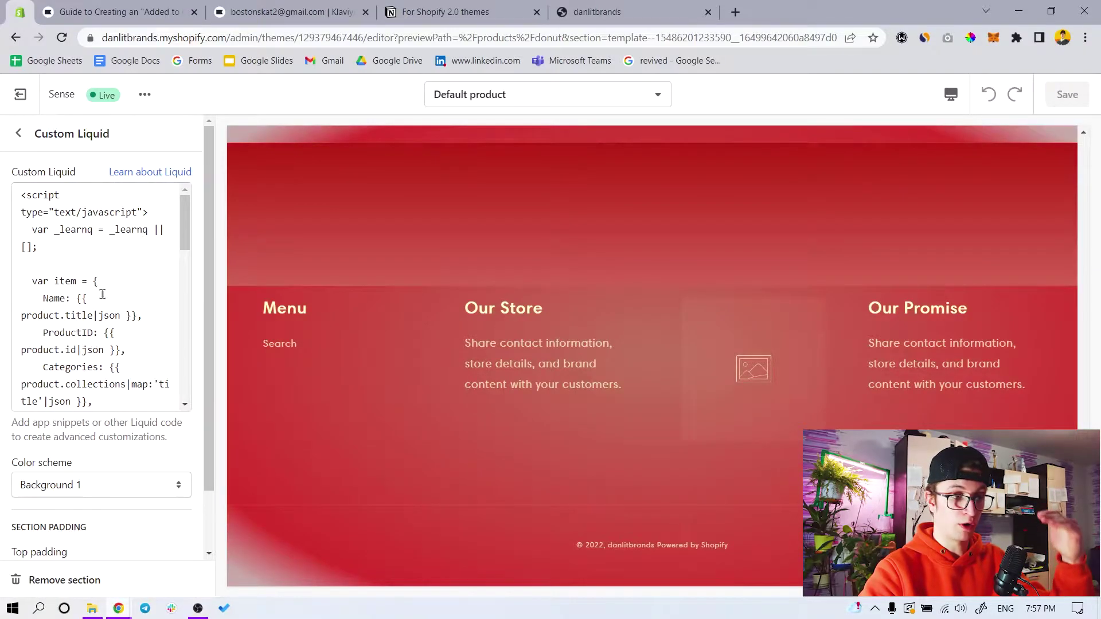
pyautogui.scroll(-3, 138, 401)
pyautogui.press('Escape')
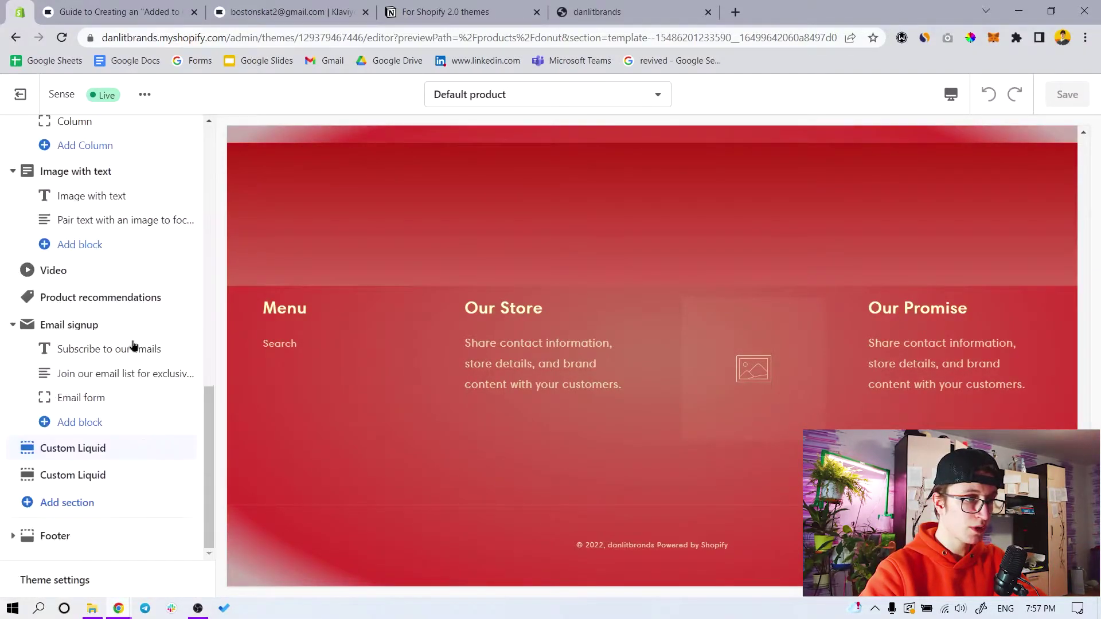
pyautogui.click(117, 476)
pyautogui.press('Escape')
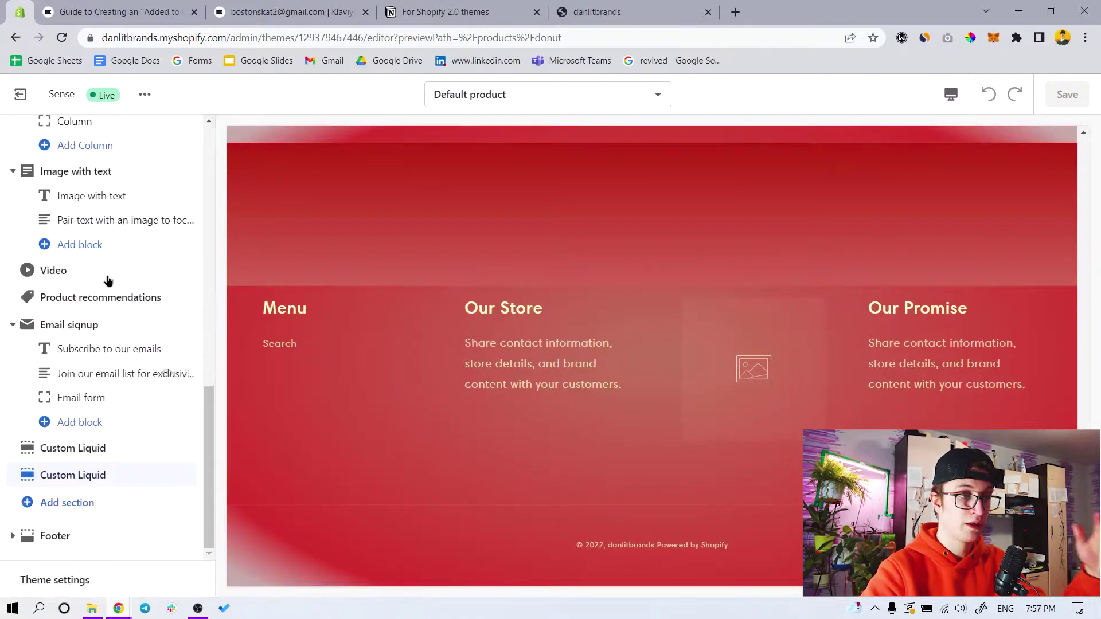
# Review the class-based Added to Cart script in the second Custom Liquid section
pyautogui.click(115, 474)
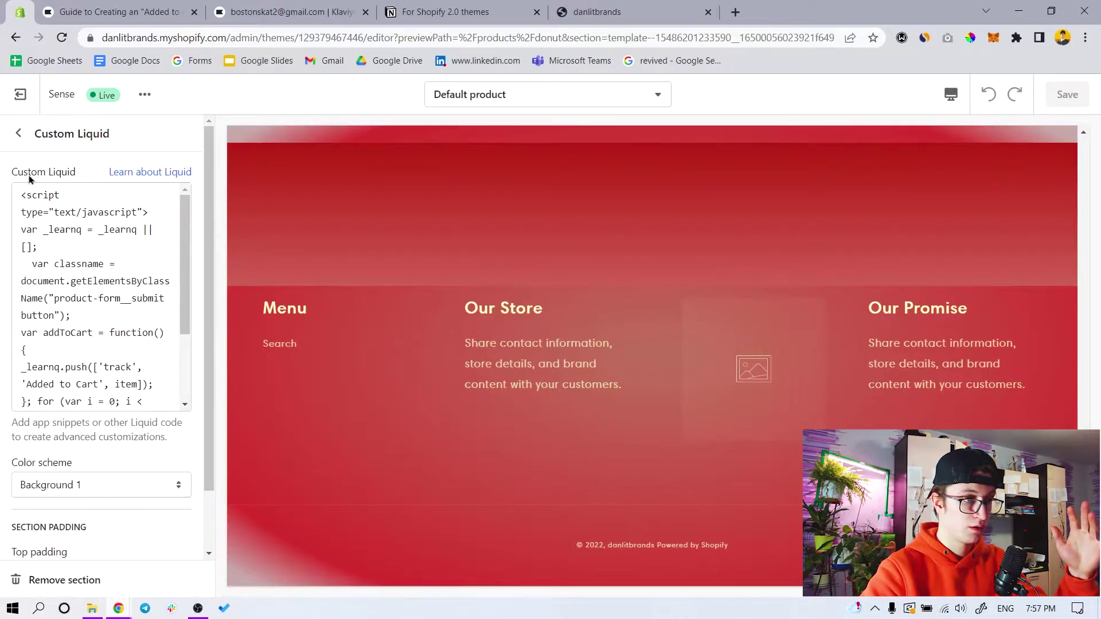
pyautogui.click(22, 151)
pyautogui.click(86, 475)
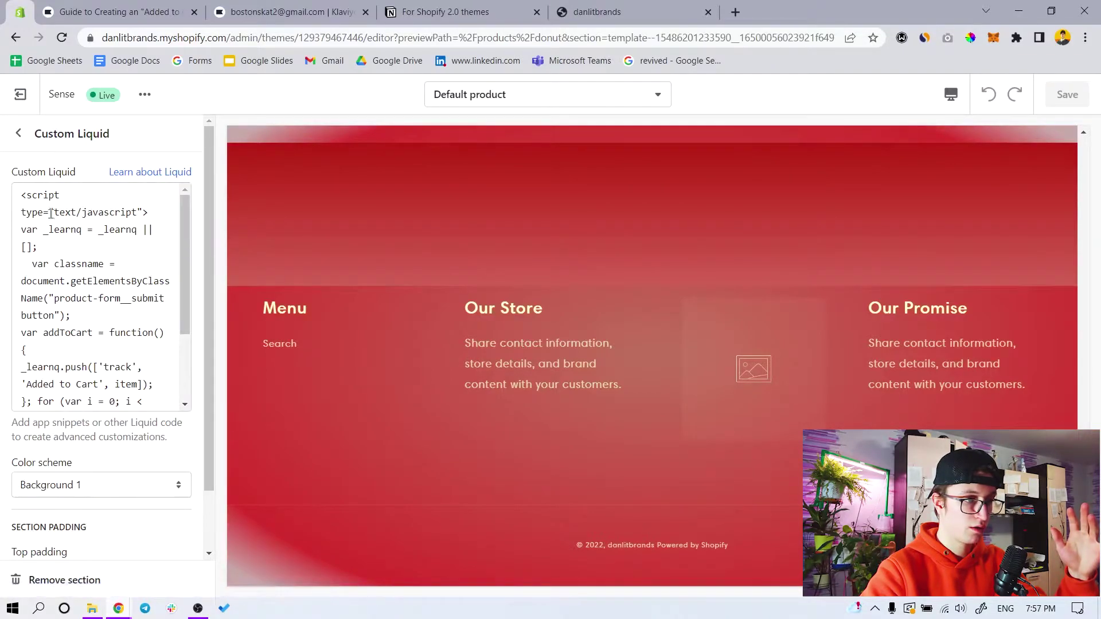
pyautogui.click(20, 140)
pyautogui.click(86, 475)
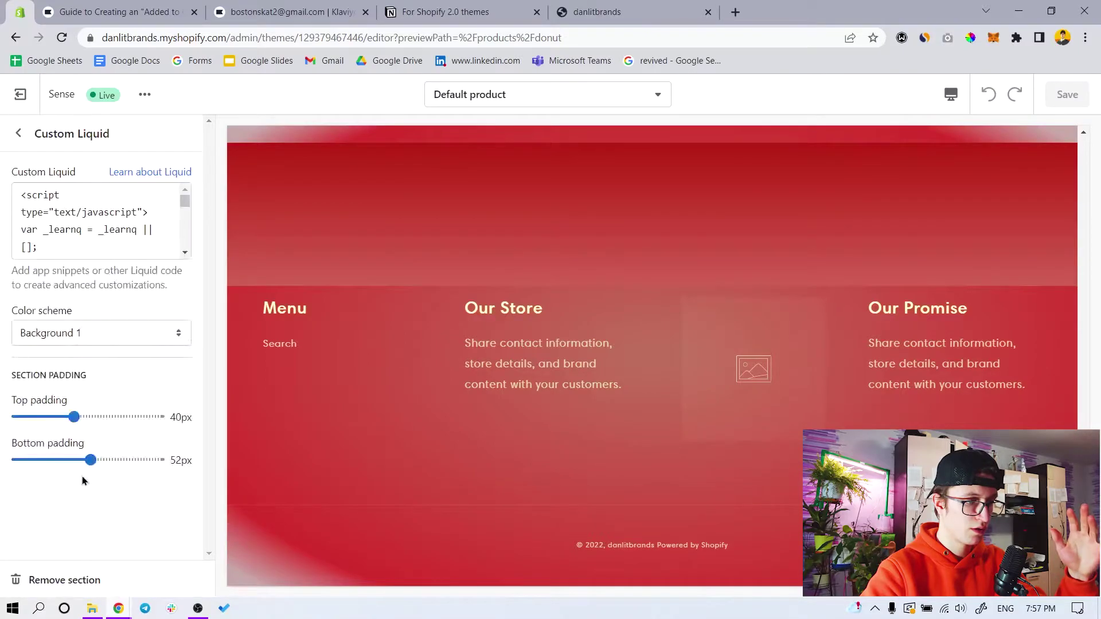
pyautogui.scroll(-5, 113, 281)
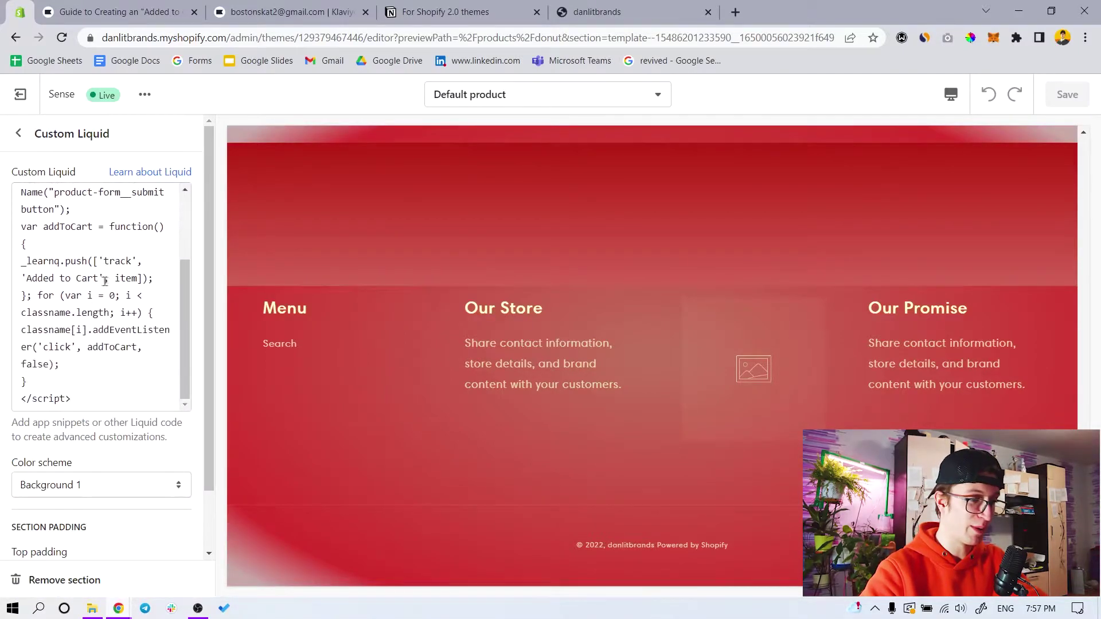
pyautogui.scroll(5, 134, 277)
pyautogui.scroll(1, 134, 277)
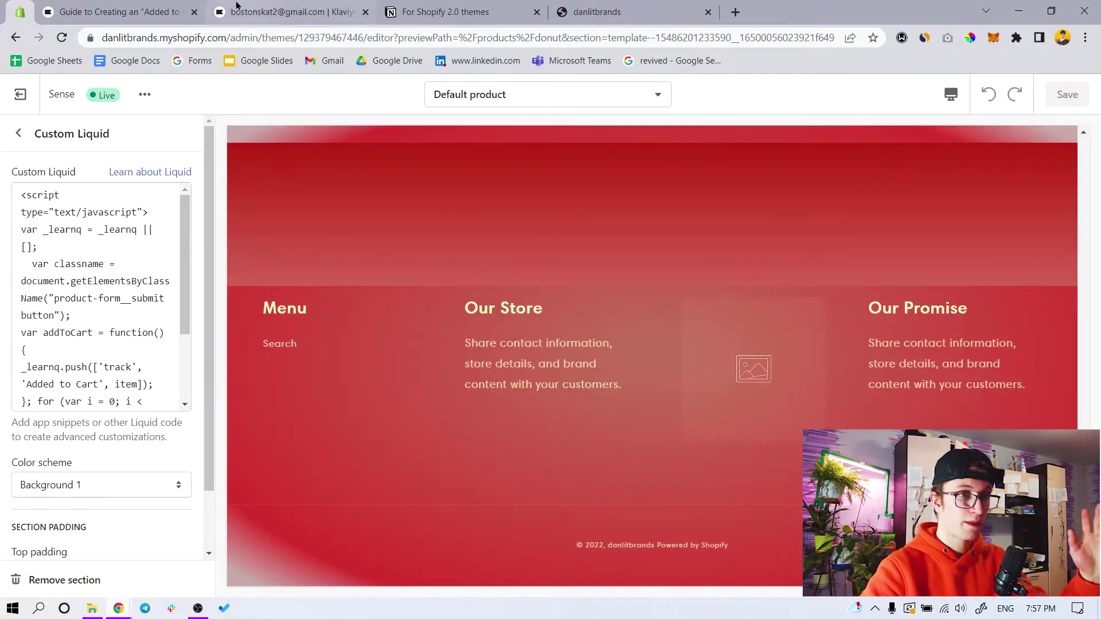
pyautogui.click(281, 11)
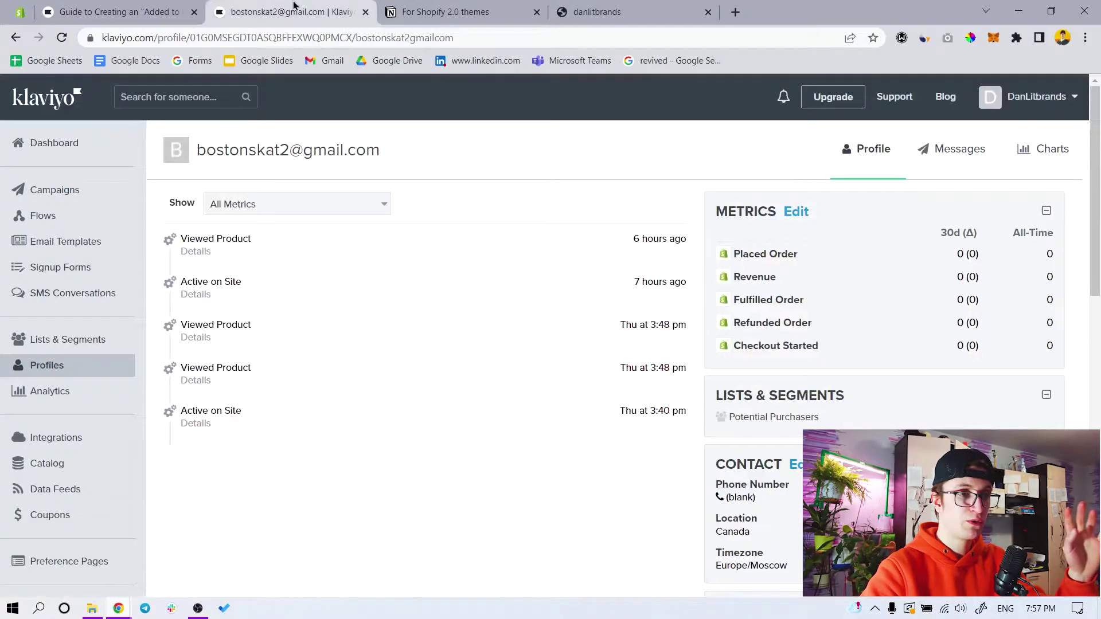
# Scroll the Klaviyo Added to Cart help guide to its For Shopify 2.0 Themes snippet
pyautogui.click(187, 17)
pyautogui.scroll(2, 474, 379)
pyautogui.scroll(-1, 476, 387)
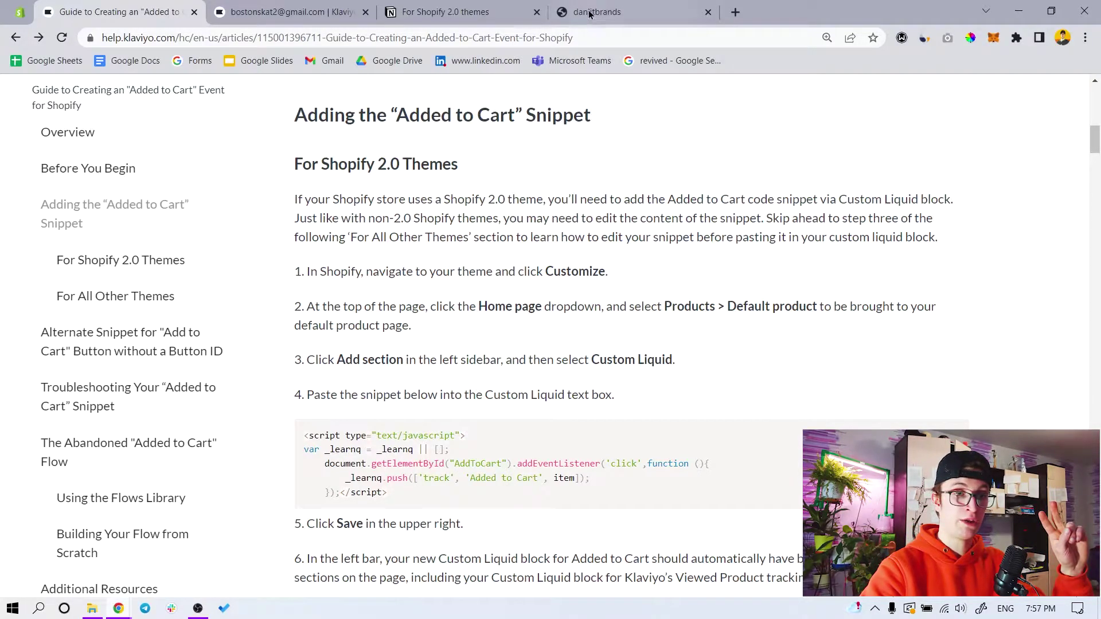
pyautogui.scroll(-1, 435, 398)
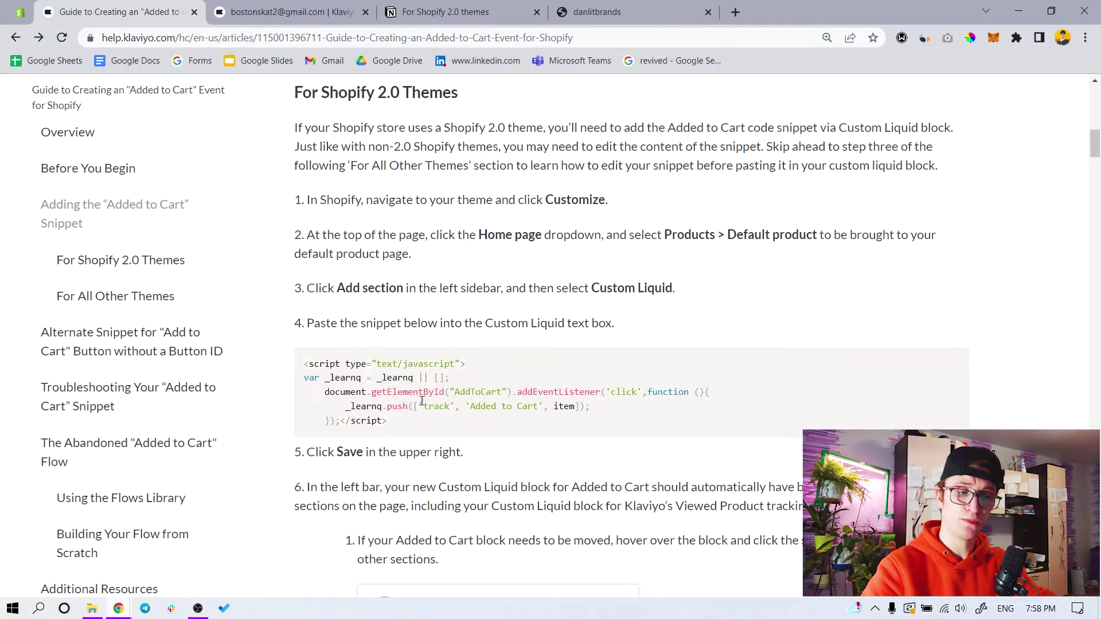
# Open the Snack Pack Discovery Kit product page ($59.00 CAD) from the storefront and find Add to cart
pyautogui.scroll(-1, 422, 400)
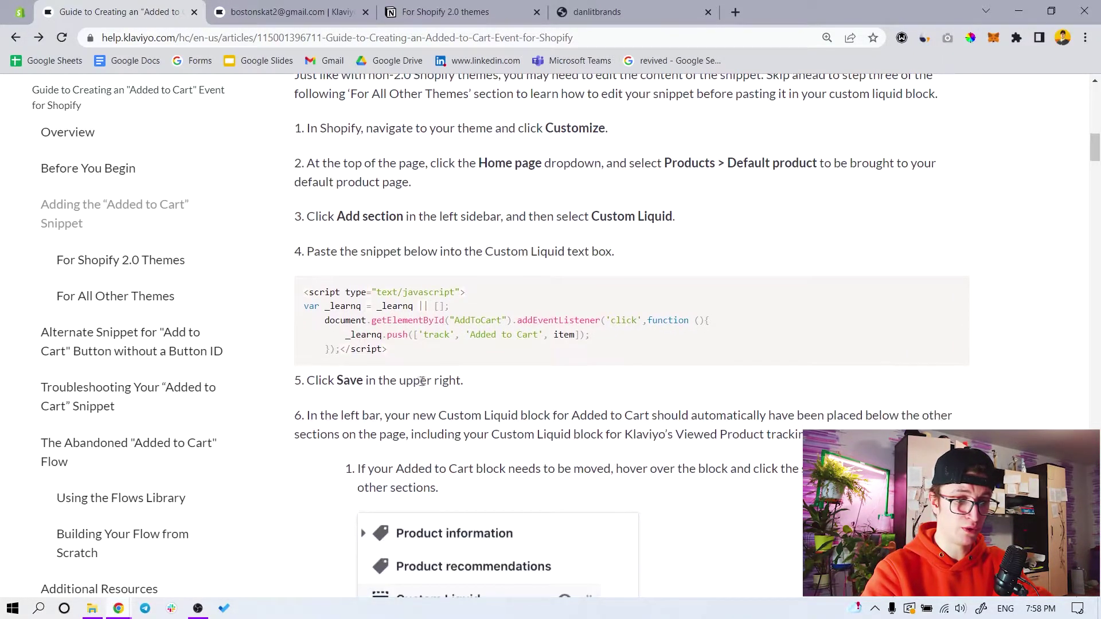
pyautogui.click(597, 11)
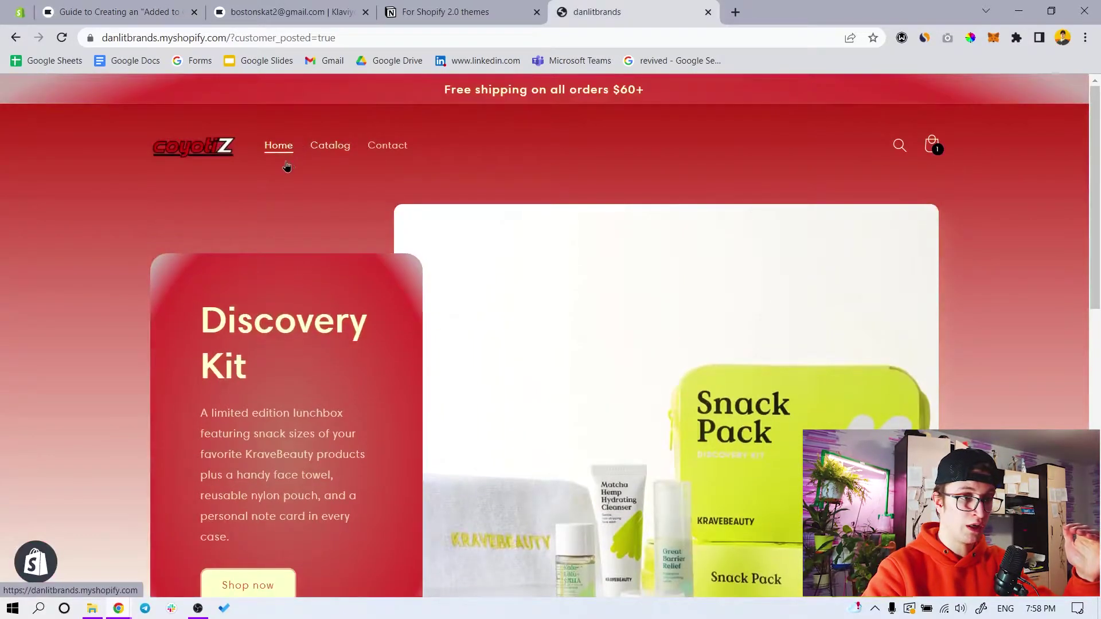
pyautogui.scroll(-3, 285, 404)
pyautogui.click(260, 441)
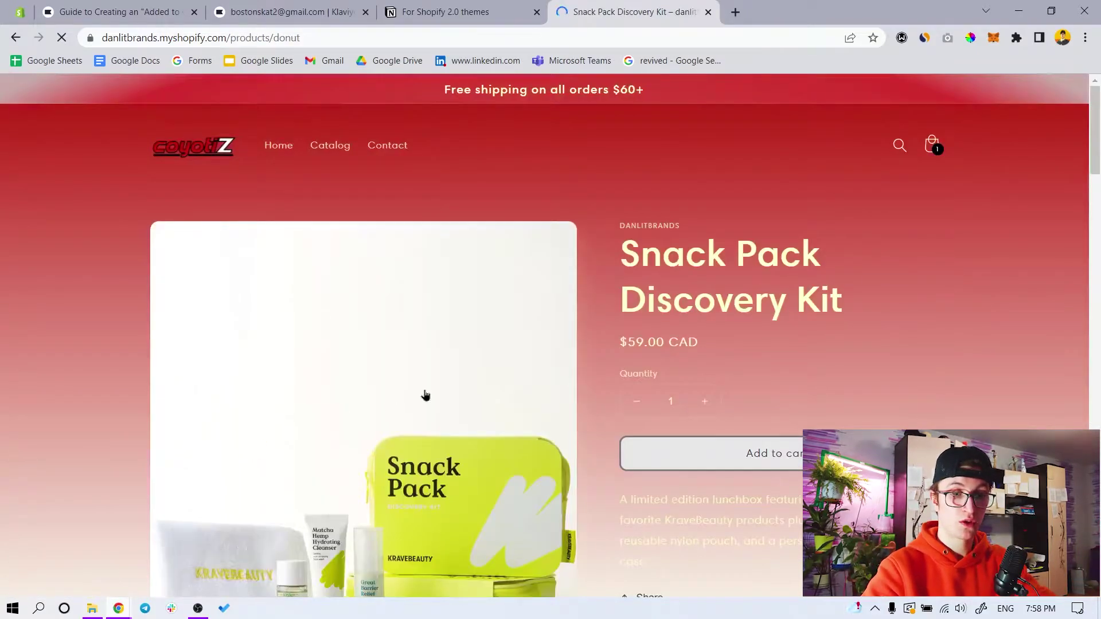
pyautogui.scroll(-3, 391, 406)
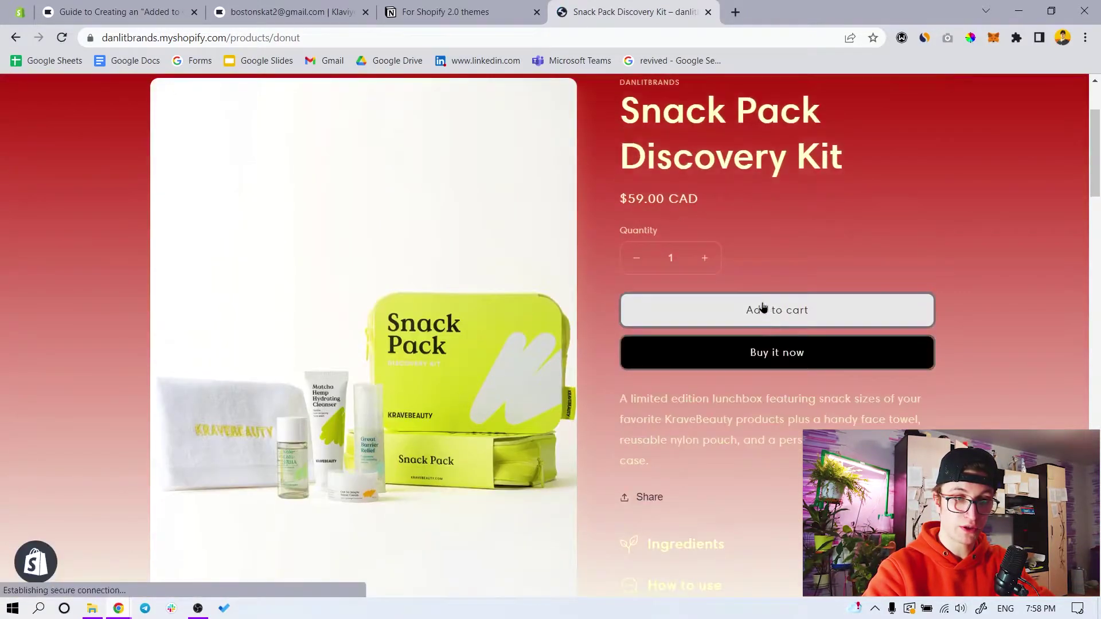
pyautogui.rightClick(769, 308)
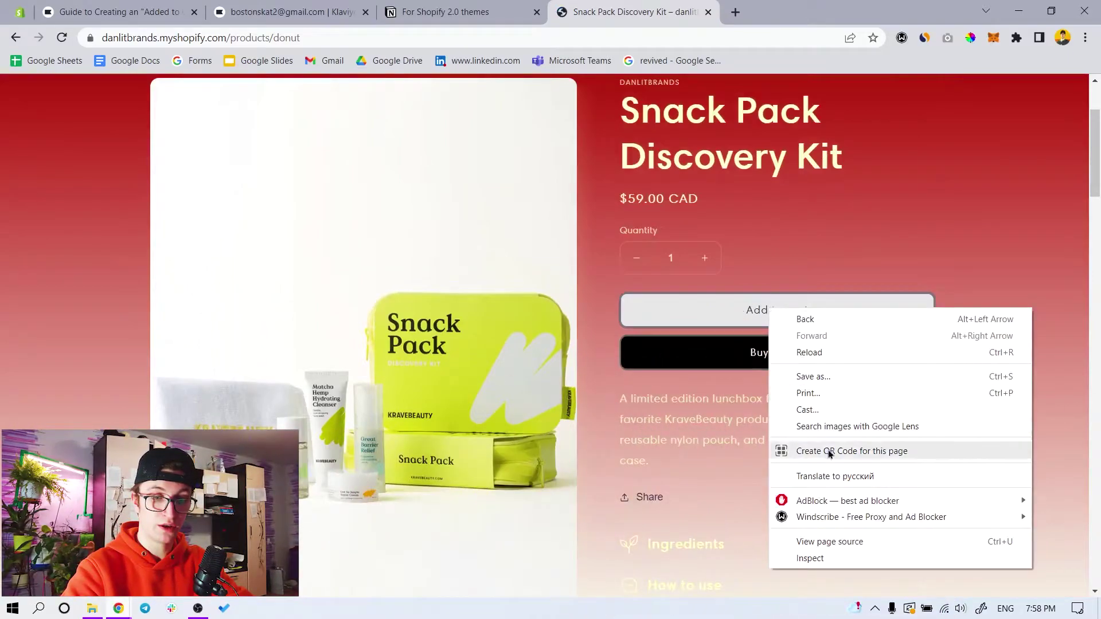
# Inspect the Add to cart button's markup in a widened DevTools panel and edit its class attribute
pyautogui.click(810, 558)
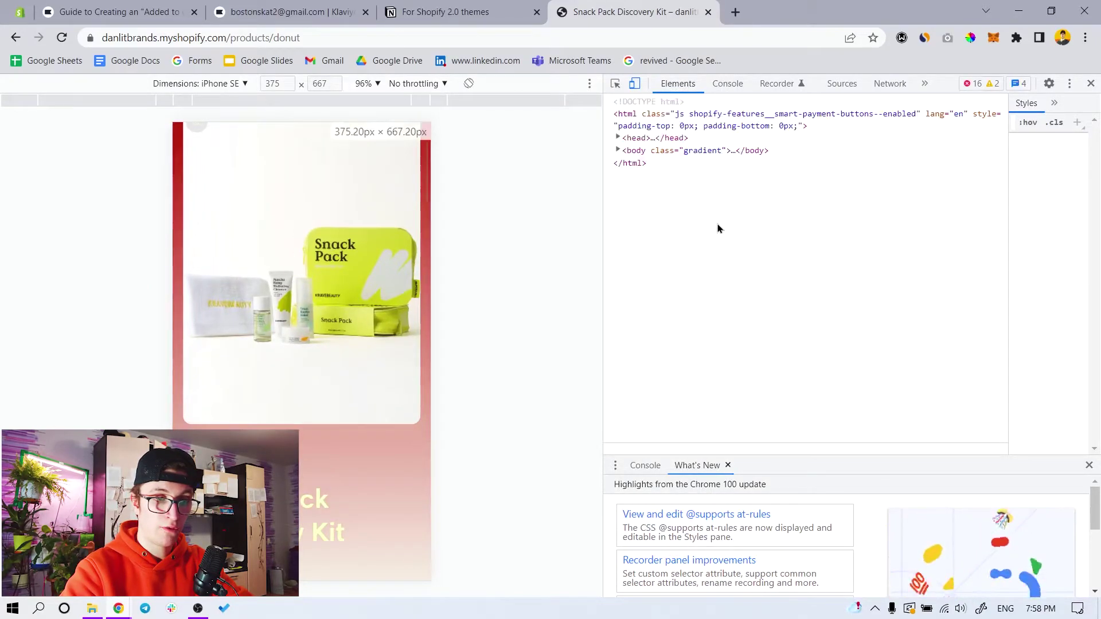
pyautogui.scroll(-4, 355, 354)
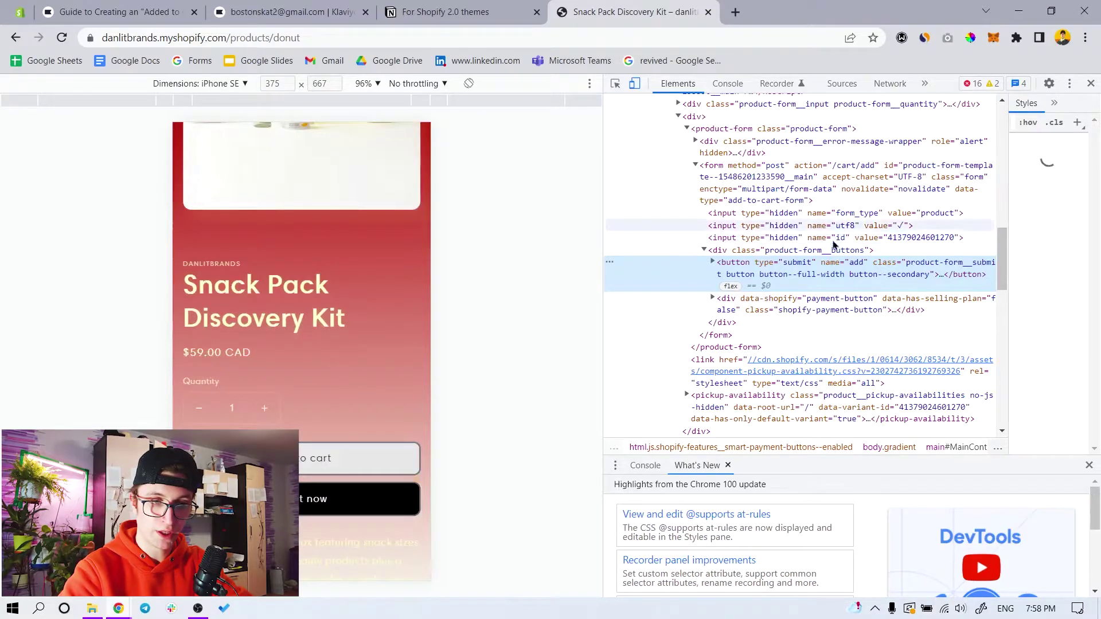
pyautogui.moveTo(604, 213); pyautogui.dragTo(449, 221)
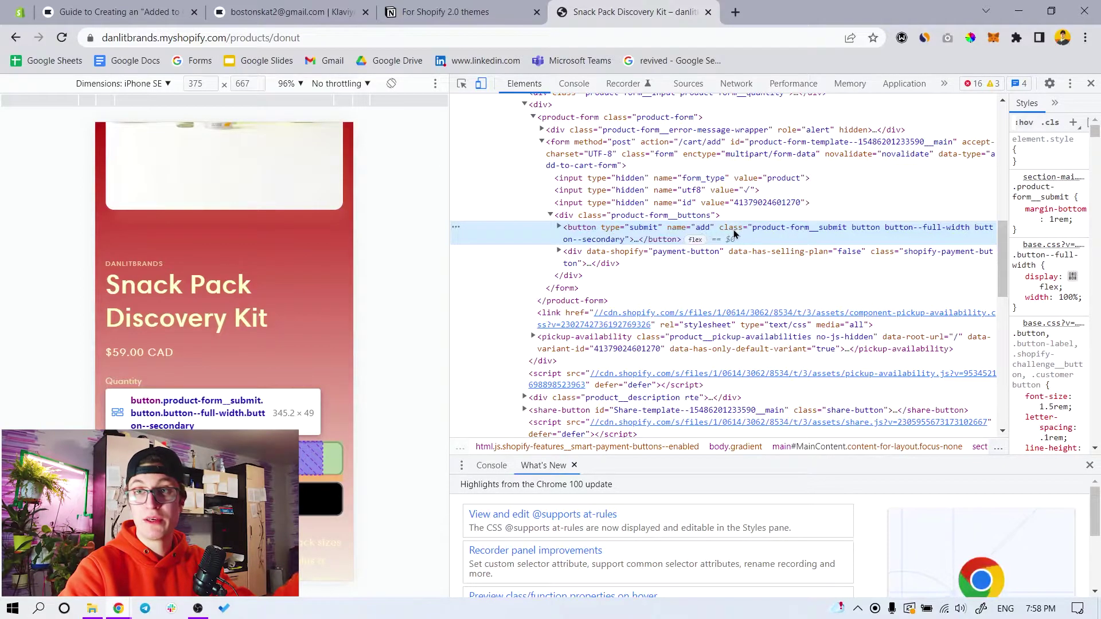
pyautogui.doubleClick(769, 228)
# Select and copy the class names 'product-form__submit button' from the button's class value
pyautogui.click(791, 228)
pyautogui.click(772, 228)
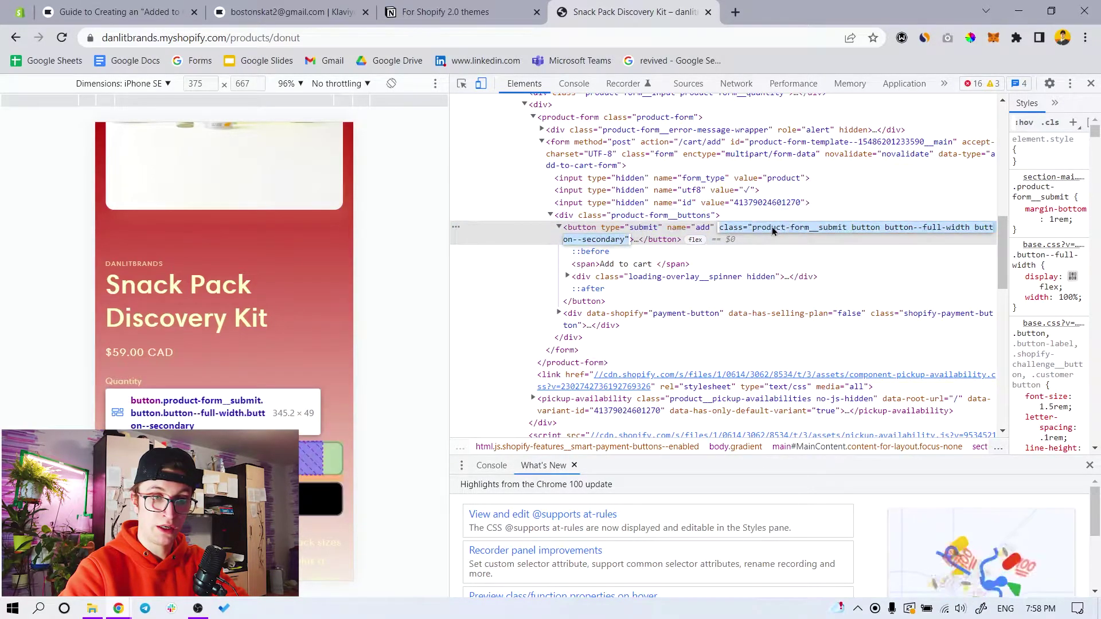
pyautogui.click(754, 229)
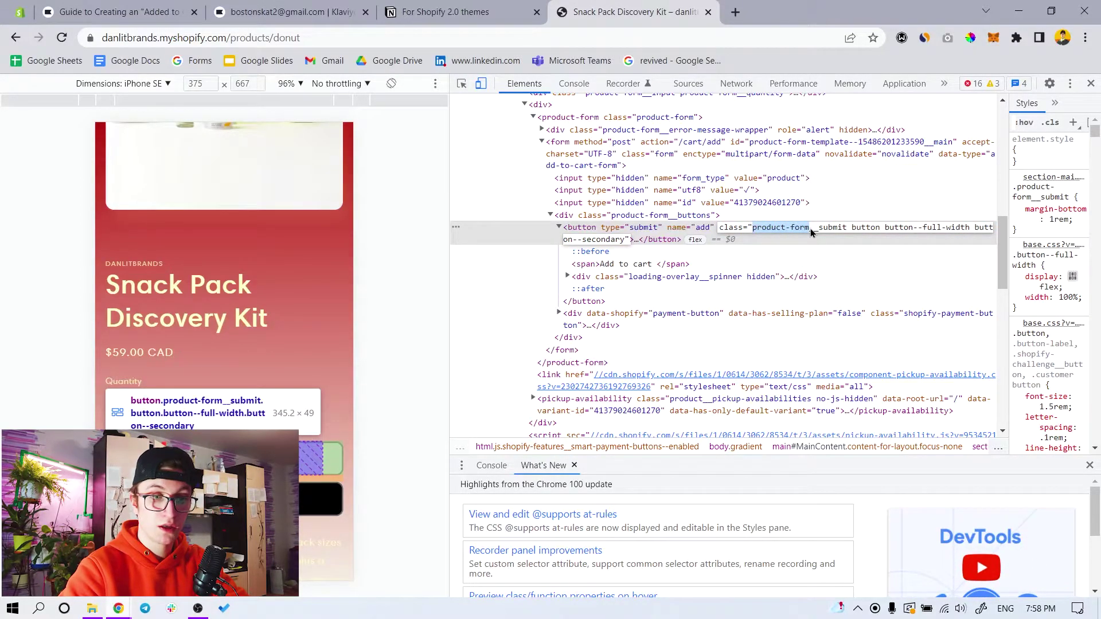
pyautogui.moveTo(752, 229); pyautogui.dragTo(779, 232)
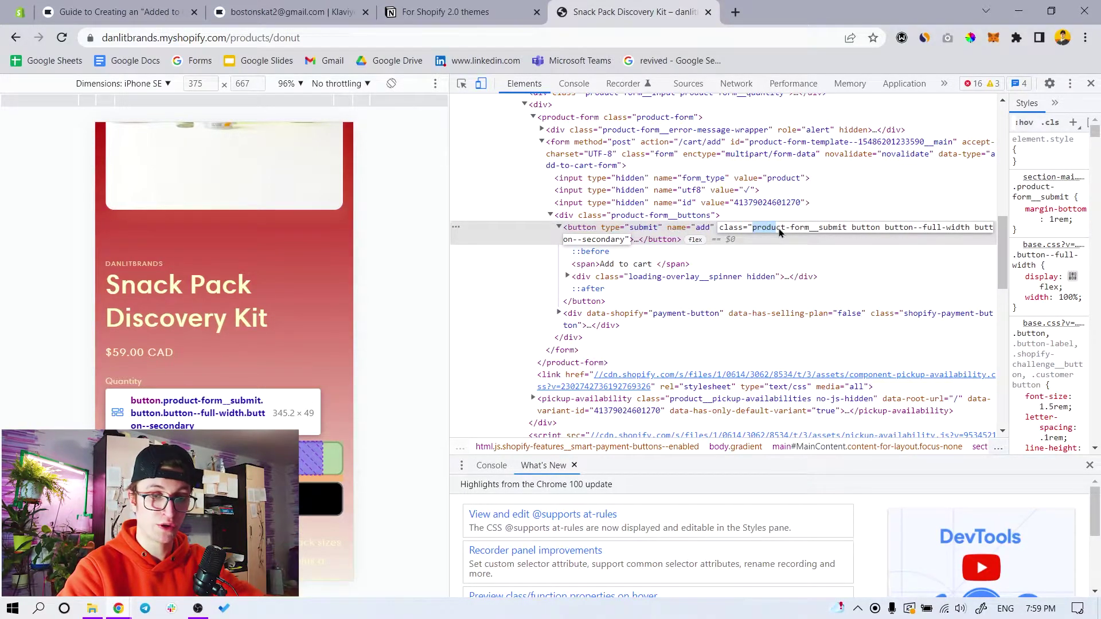
pyautogui.moveTo(779, 228); pyautogui.dragTo(810, 229)
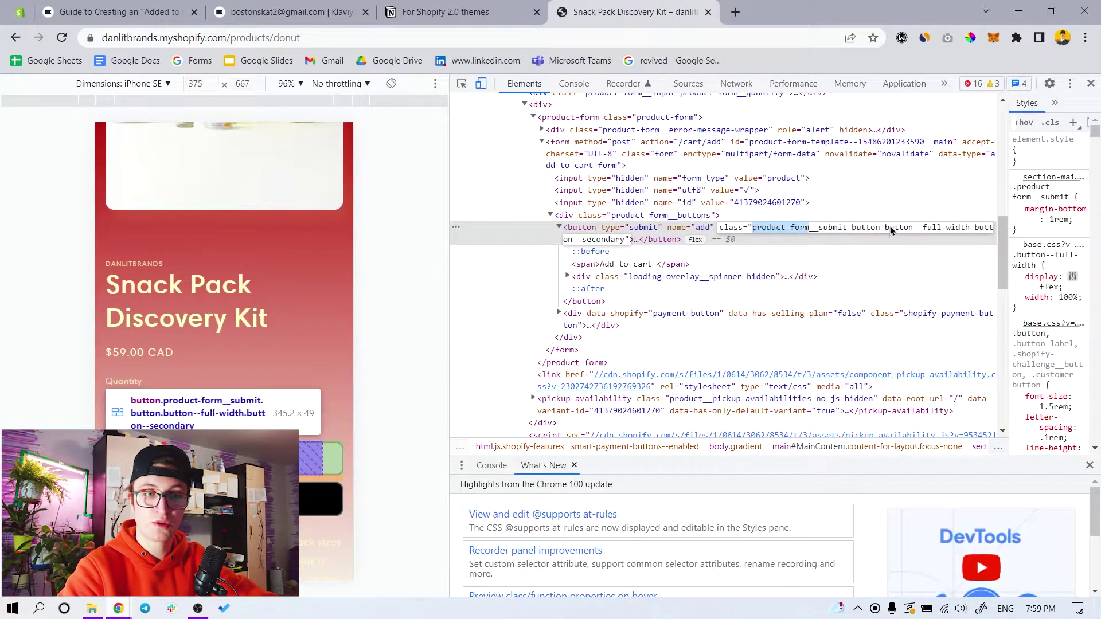
pyautogui.click(873, 229)
pyautogui.moveTo(873, 229); pyautogui.dragTo(881, 228)
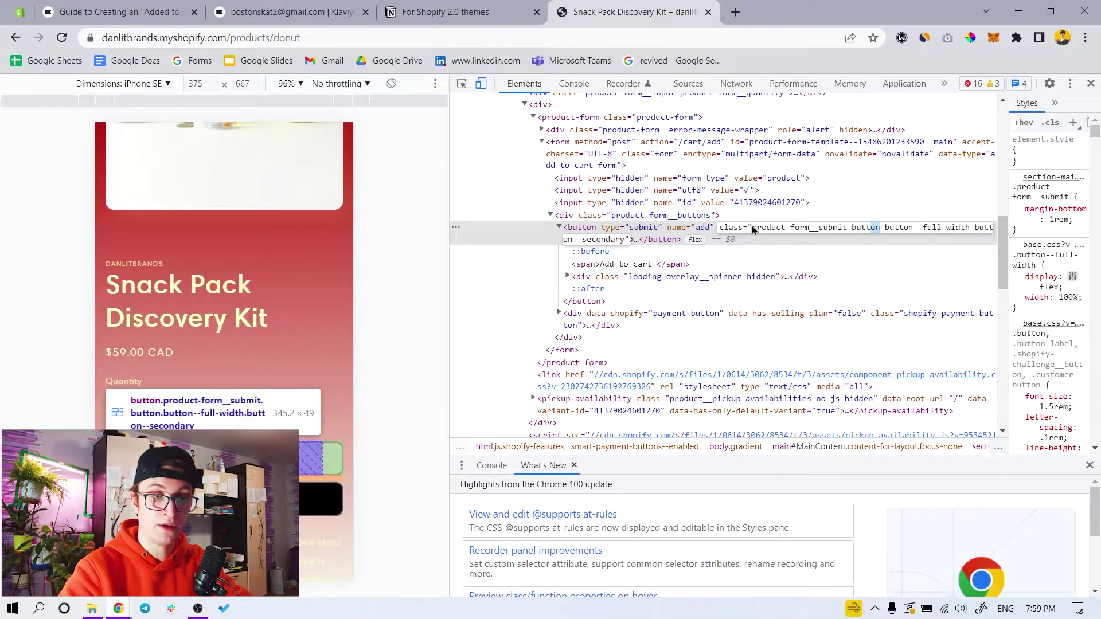
pyautogui.moveTo(753, 229); pyautogui.dragTo(862, 229)
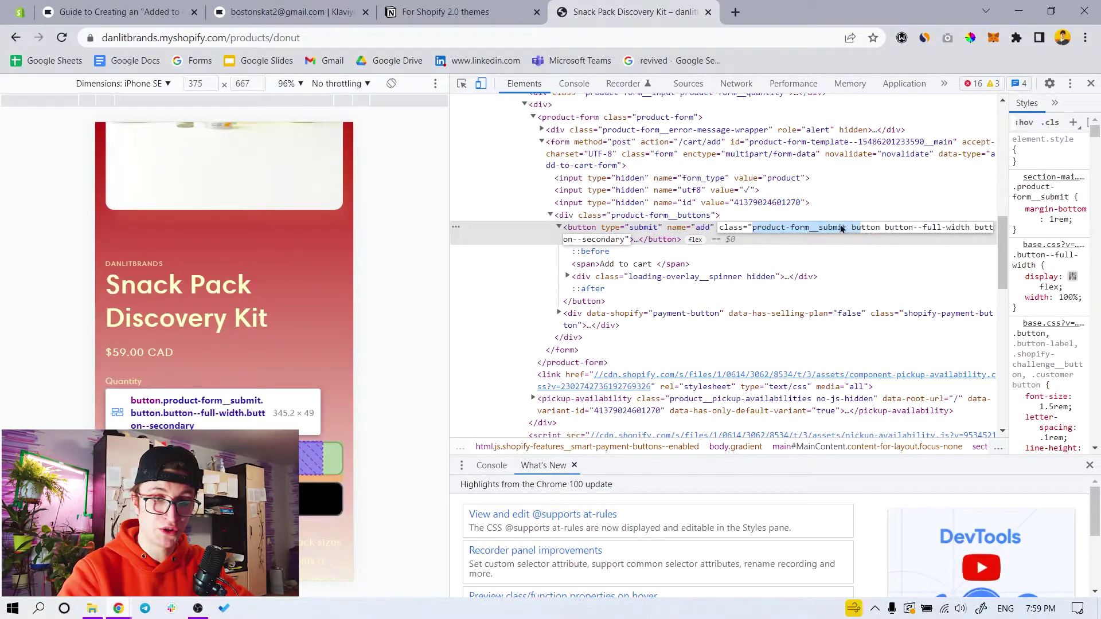
pyautogui.click(876, 228)
pyautogui.moveTo(879, 229); pyautogui.dragTo(754, 229)
pyautogui.hotkey('ctrl', 'c')
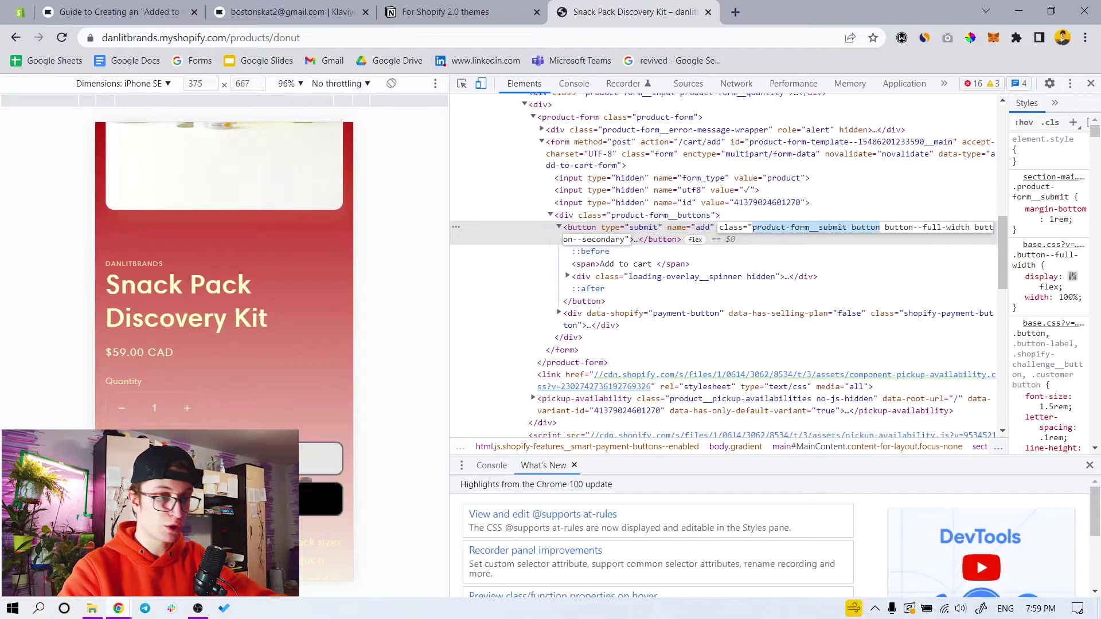
pyautogui.click(1019, 11)
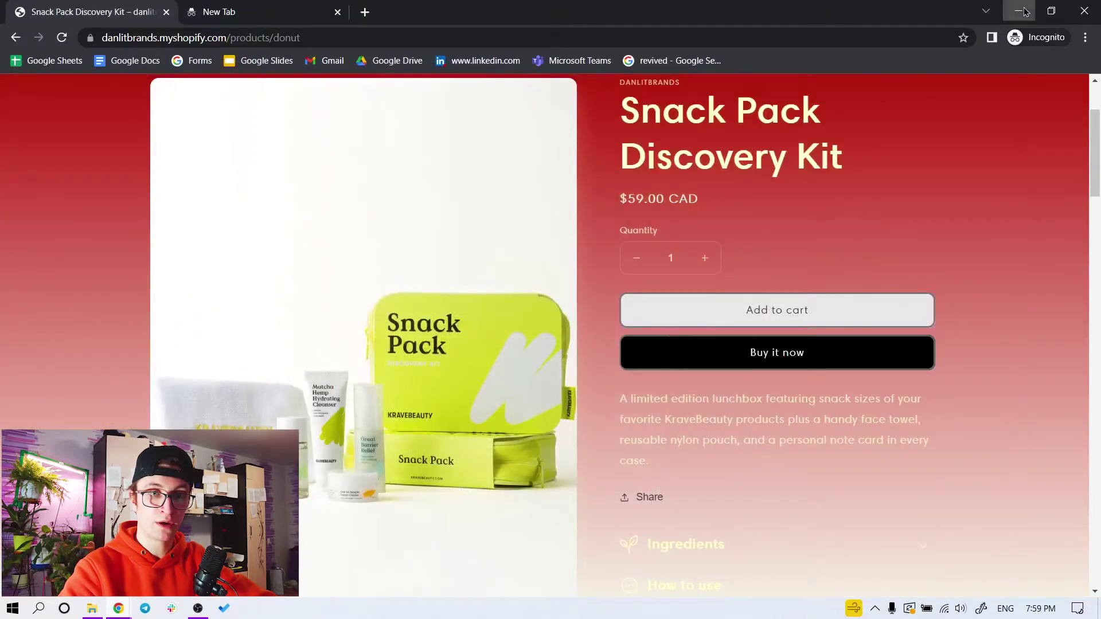
# Open the snipet file in Notepad and paste 'product-form__submit button' into it
pyautogui.click(1024, 12)
pyautogui.rightClick(426, 111)
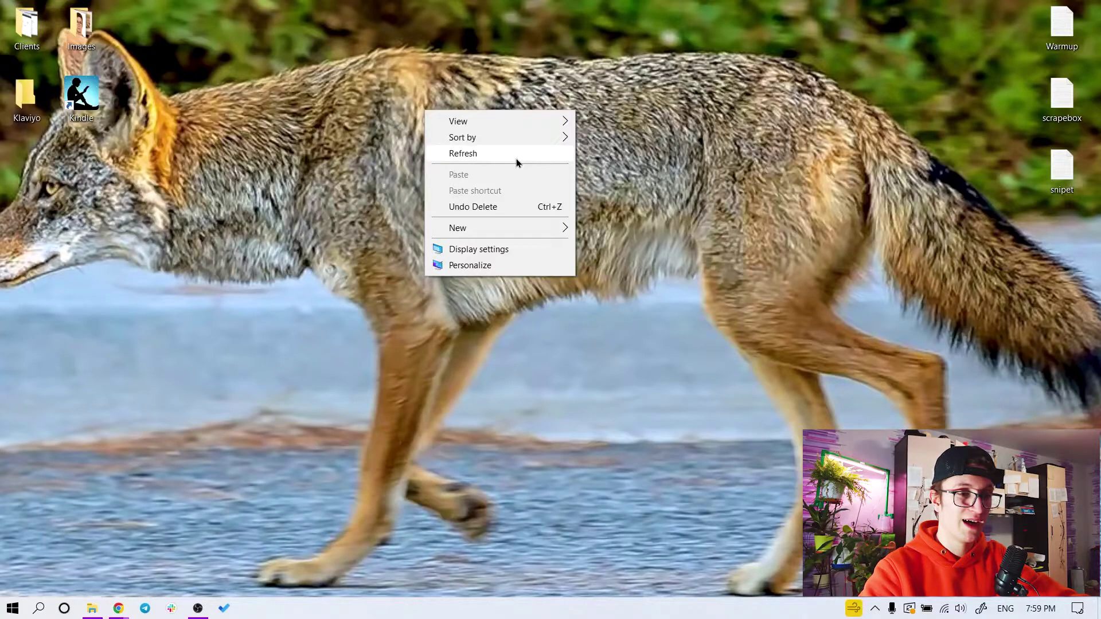
pyautogui.click(1002, 78)
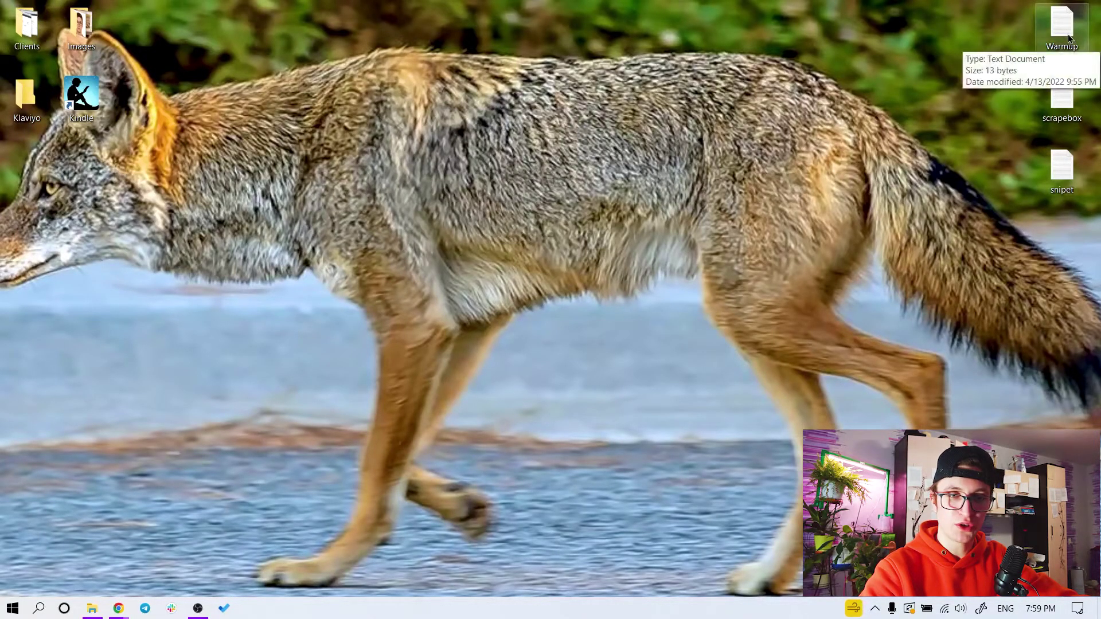
pyautogui.doubleClick(1061, 169)
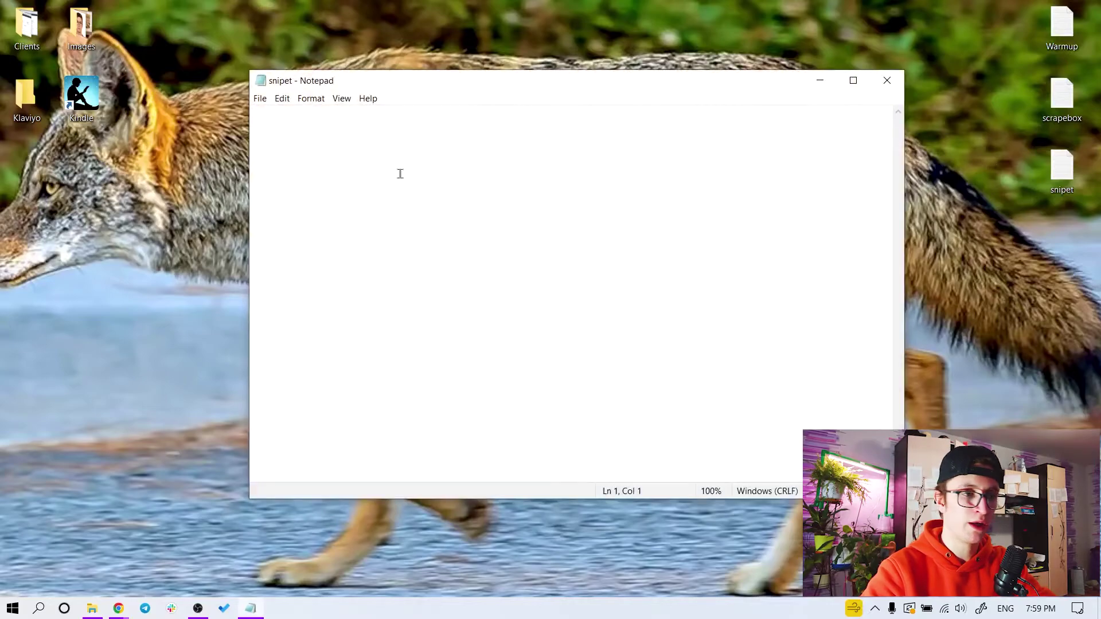
pyautogui.hotkey('ctrl', 'v')
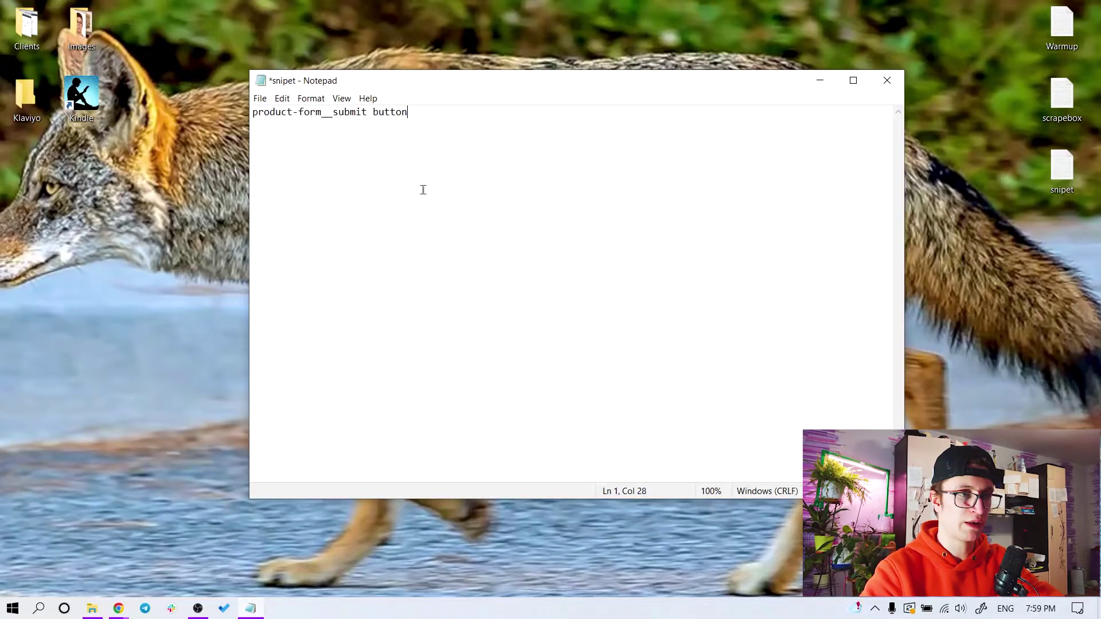
pyautogui.moveTo(119, 607)
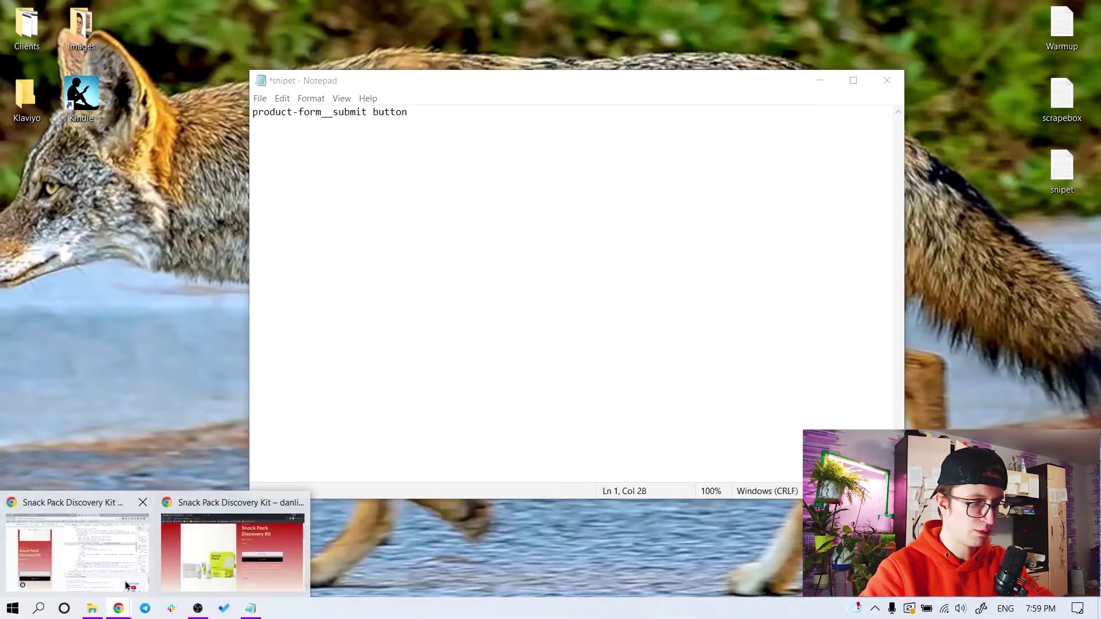
pyautogui.click(132, 585)
# Open the Added to Cart help article and select its Shopify 2.0 snippet code
pyautogui.click(433, 8)
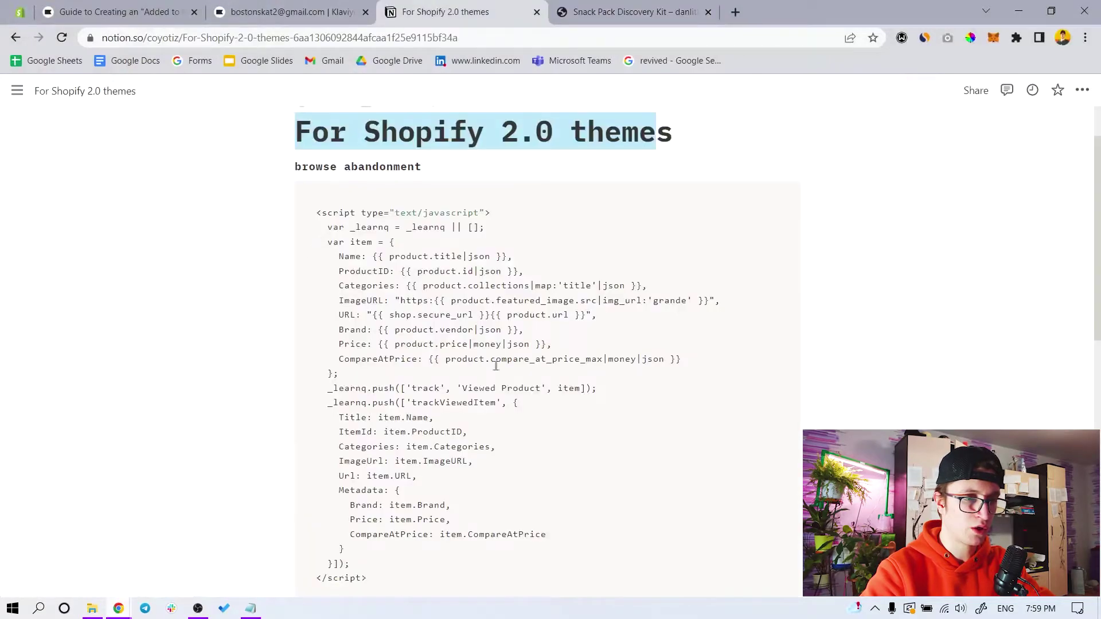
pyautogui.scroll(-10, 496, 365)
pyautogui.scroll(3, 467, 337)
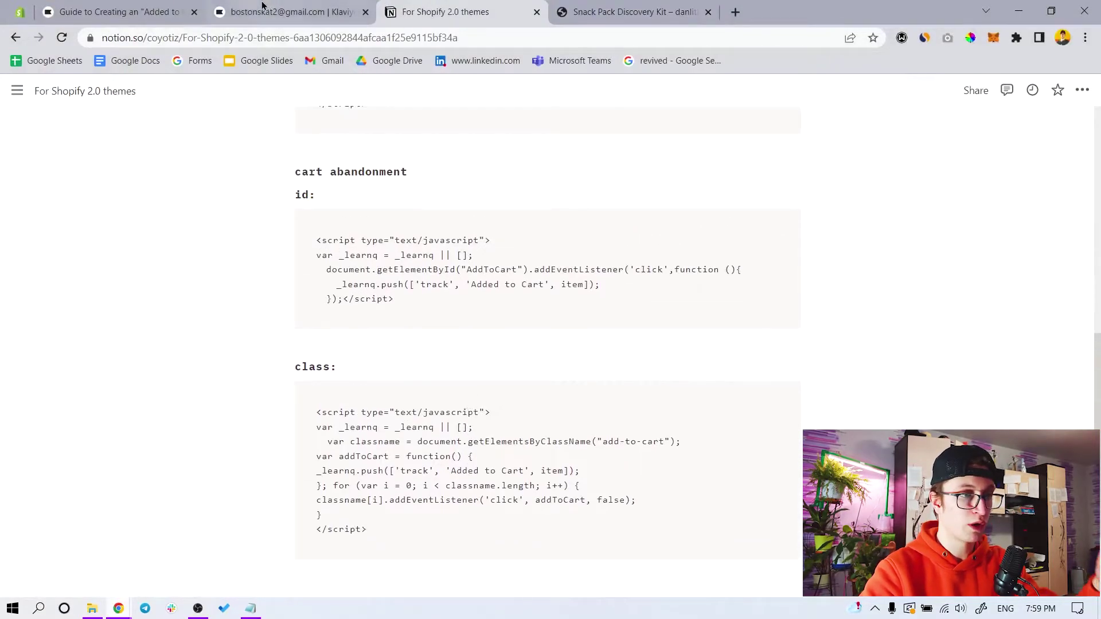
pyautogui.click(262, 8)
pyautogui.click(114, 12)
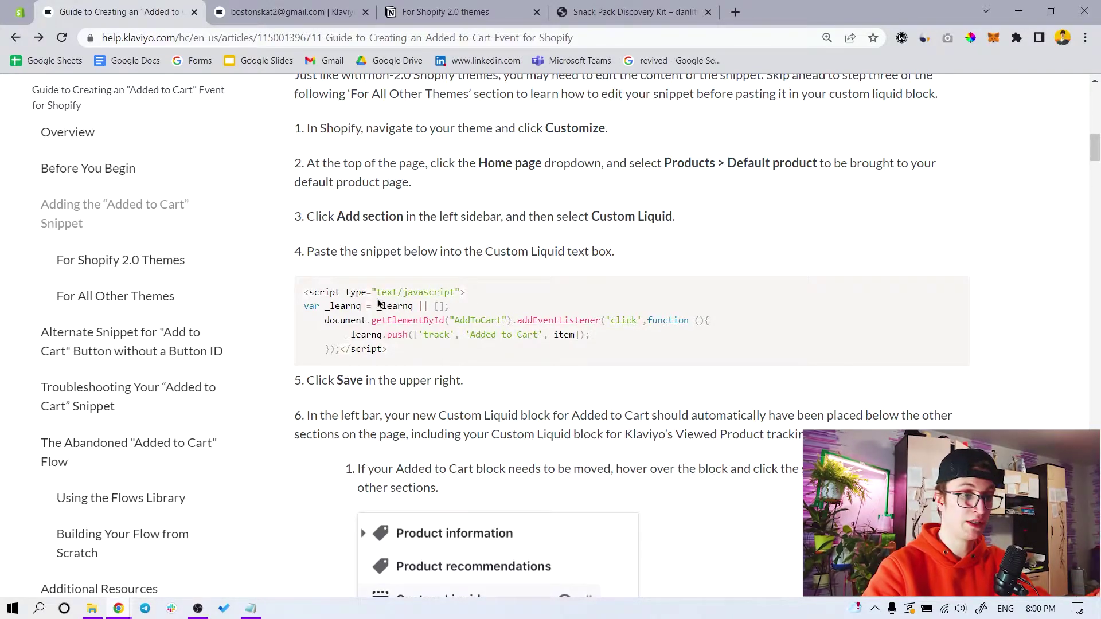
pyautogui.scroll(-15, 378, 304)
pyautogui.scroll(15, 395, 345)
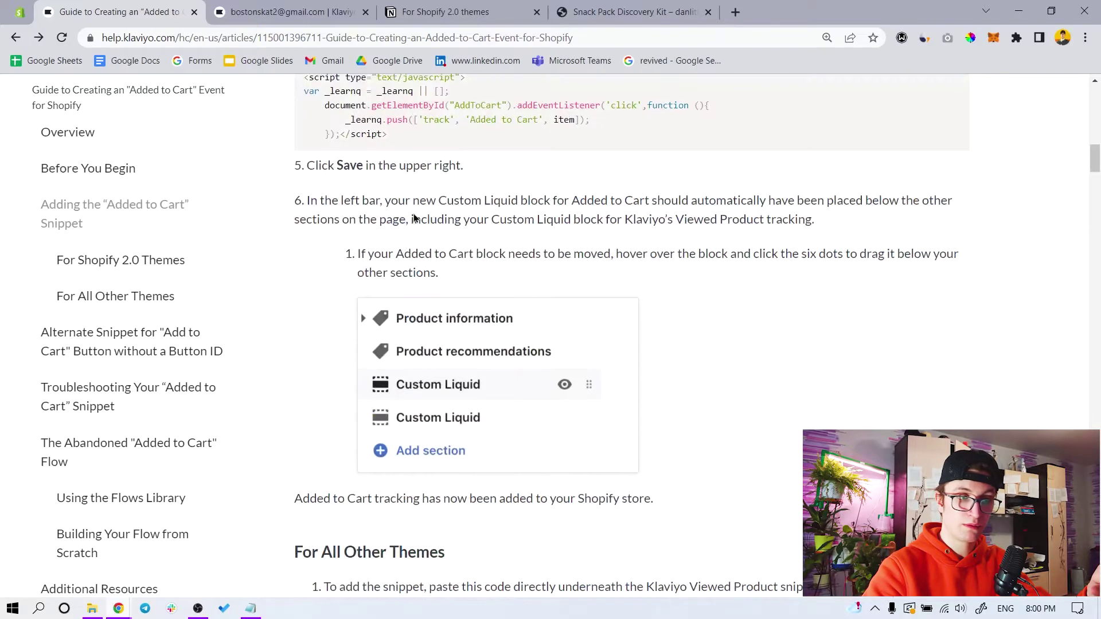
pyautogui.scroll(-3, 409, 260)
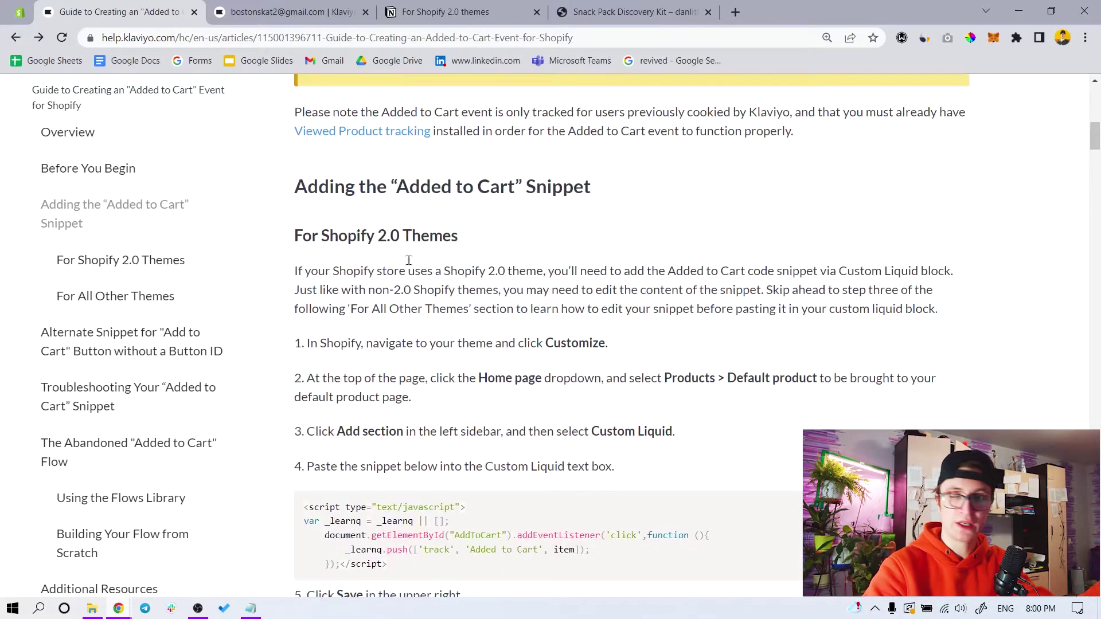
pyautogui.scroll(-3, 410, 275)
pyautogui.moveTo(413, 422); pyautogui.dragTo(310, 362)
# Copy the alternate class-notation snippet using getElementsByClassName("add-to-cart")
pyautogui.scroll(-8, 466, 337)
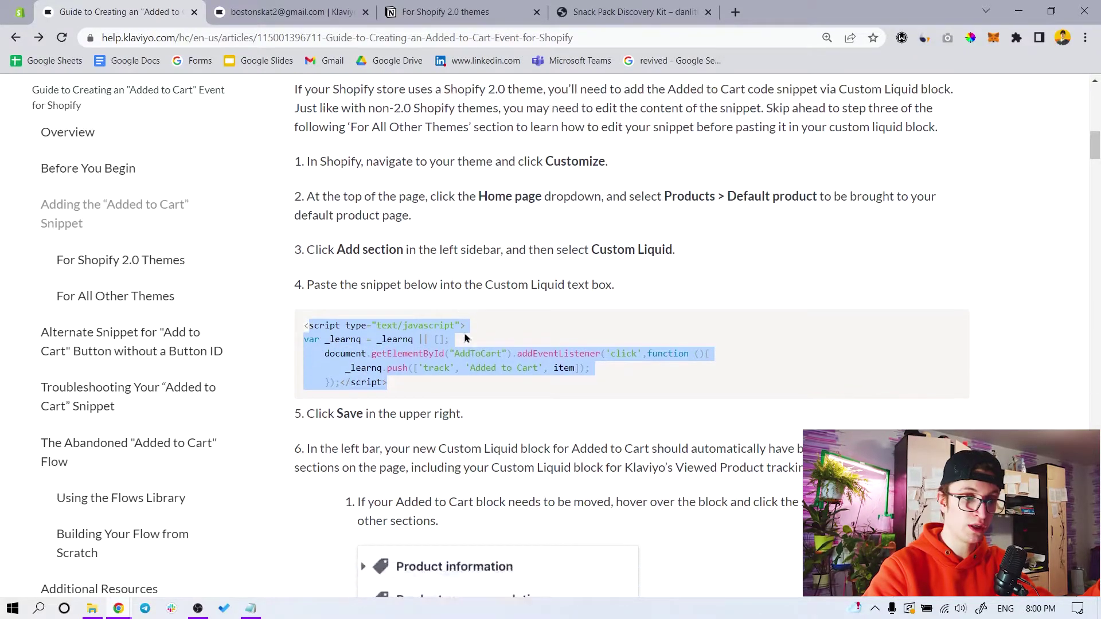
pyautogui.scroll(1, 459, 349)
pyautogui.scroll(-8, 456, 333)
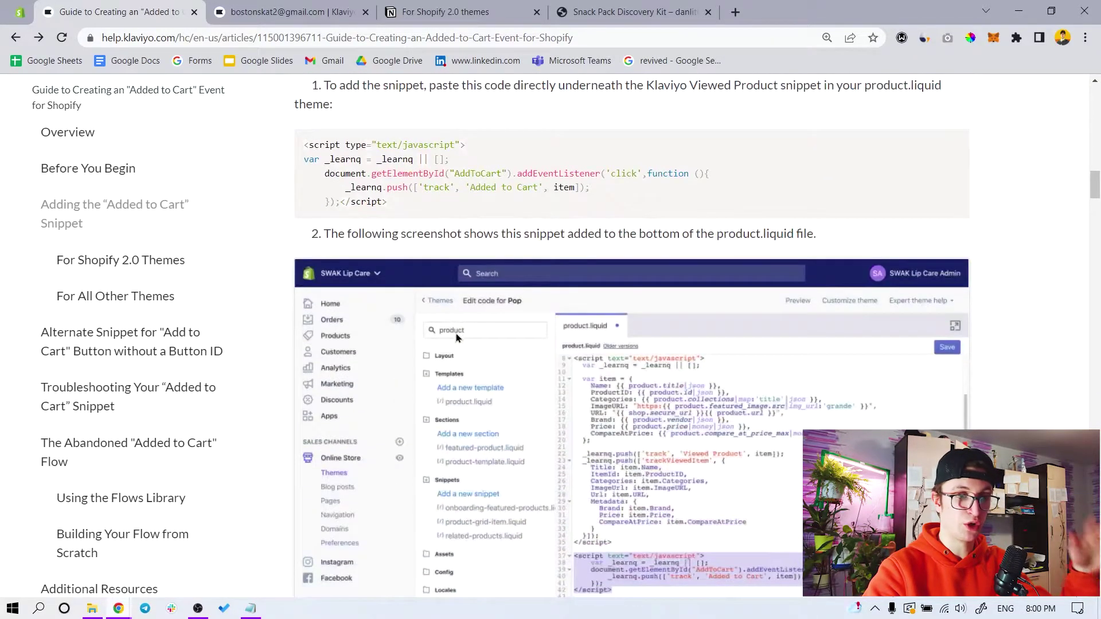
pyautogui.scroll(6, 456, 332)
pyautogui.scroll(-20, 383, 410)
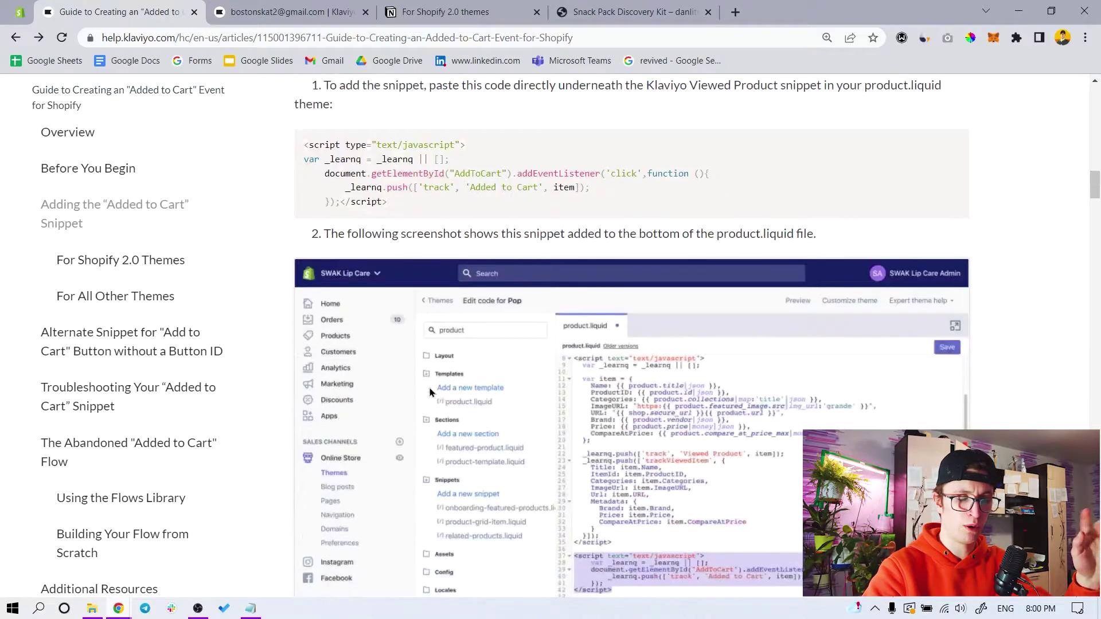
pyautogui.scroll(-18, 429, 388)
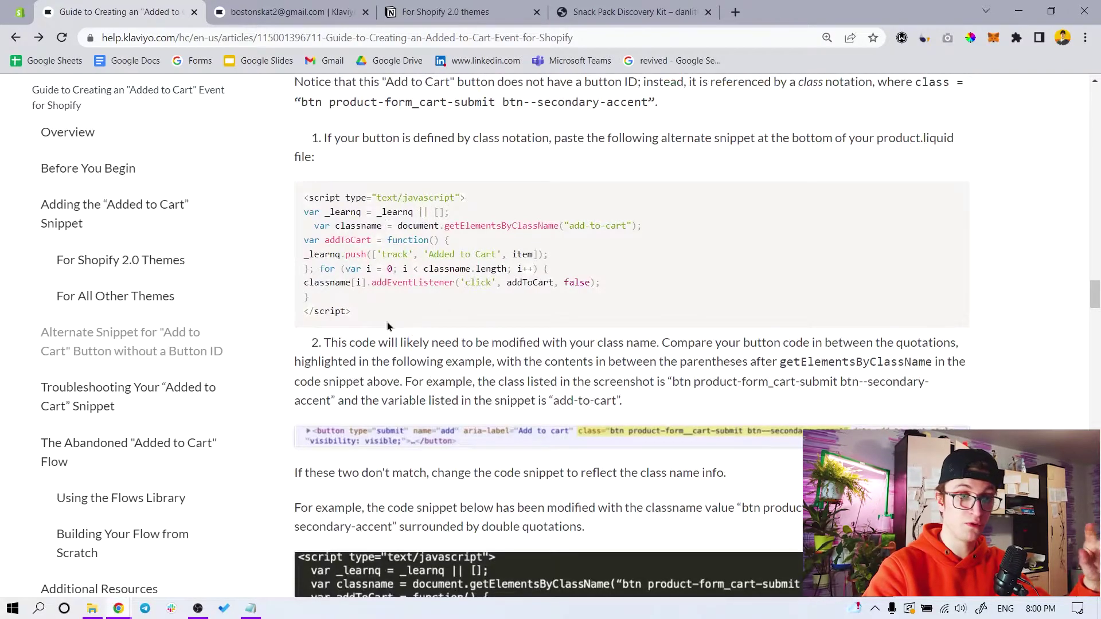
pyautogui.scroll(7, 386, 321)
pyautogui.scroll(15, 400, 363)
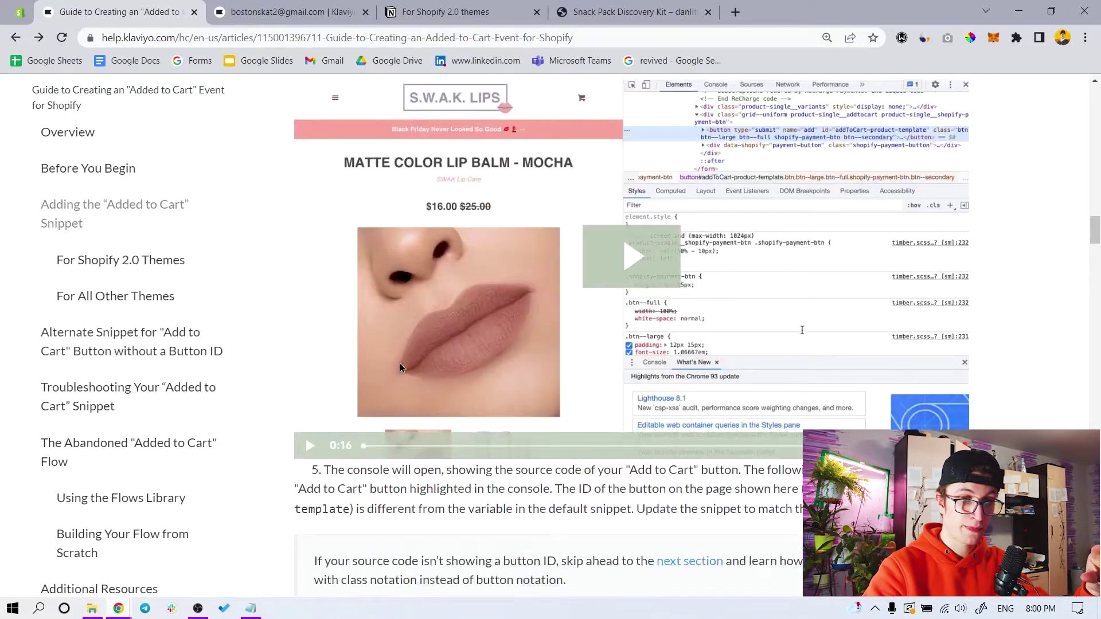
pyautogui.scroll(-13, 425, 384)
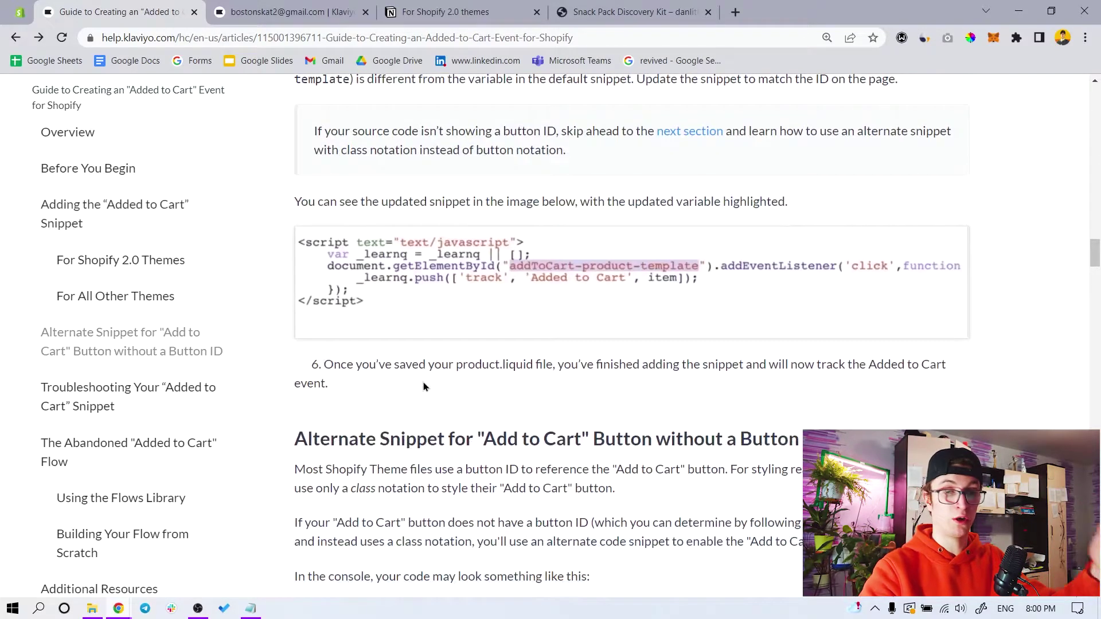
pyautogui.scroll(-10, 423, 382)
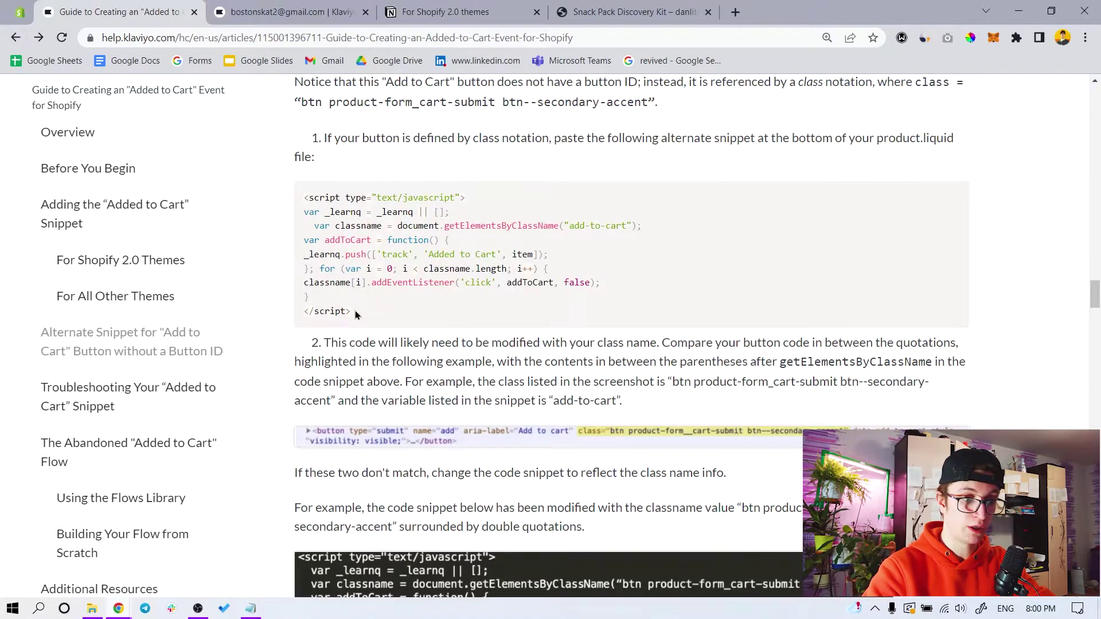
pyautogui.moveTo(354, 315); pyautogui.dragTo(297, 199)
pyautogui.hotkey('ctrl', 'c')
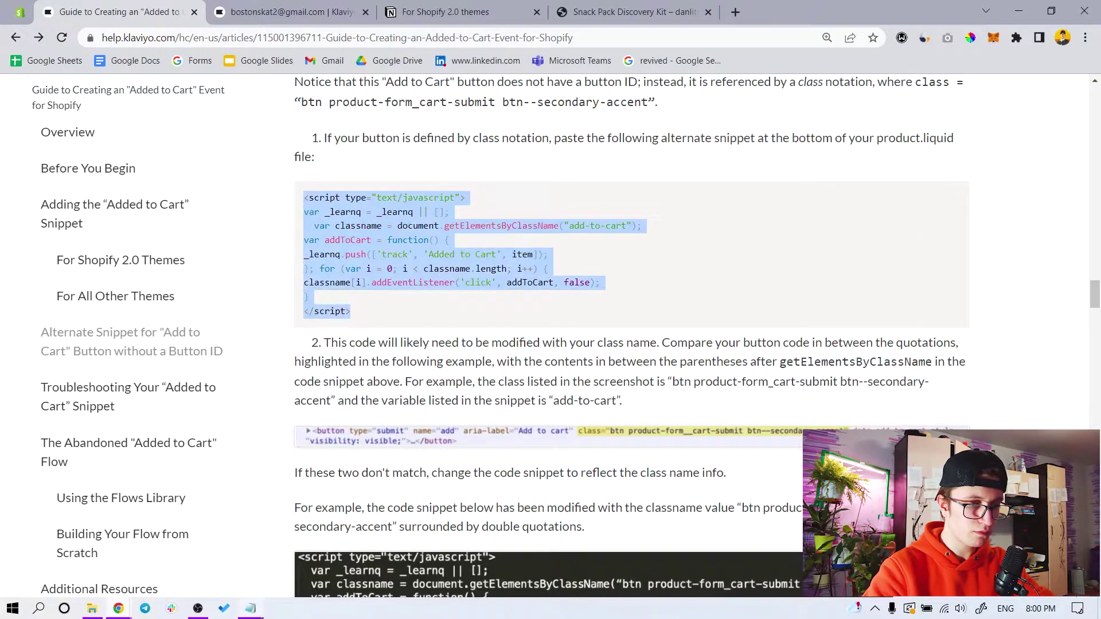
pyautogui.click(252, 609)
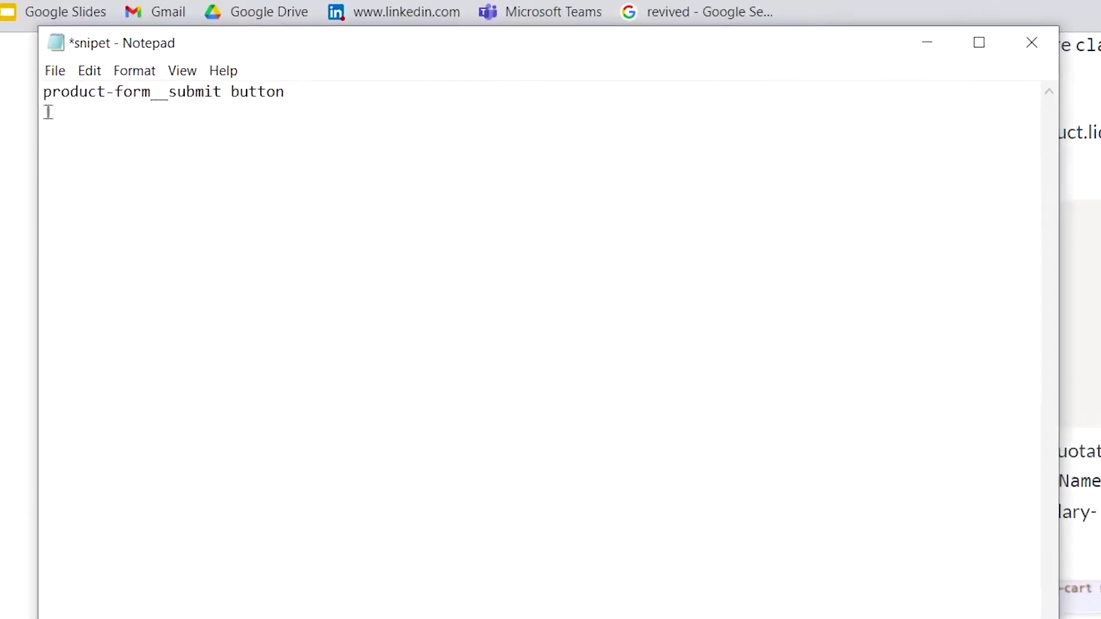
# Paste the snippet into the notes and replace add-to-cart with product-form__submit button
pyautogui.press('Return')
pyautogui.press('Return')
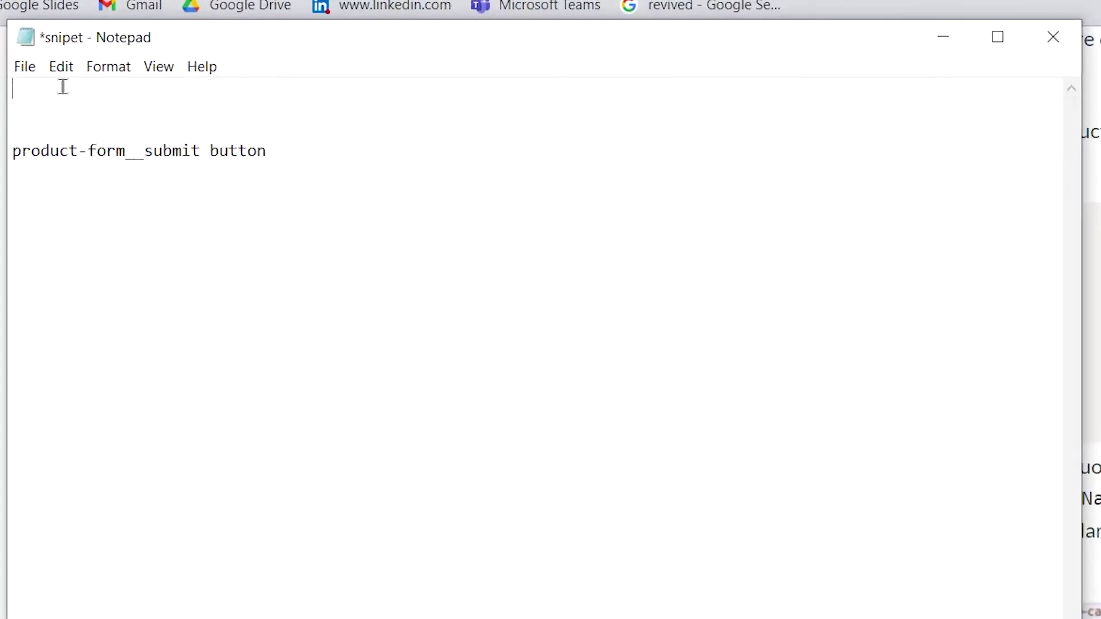
pyautogui.hotkey('ctrl', 'v')
pyautogui.moveTo(268, 316); pyautogui.dragTo(10, 332)
pyautogui.hotkey('ctrl', 'x')
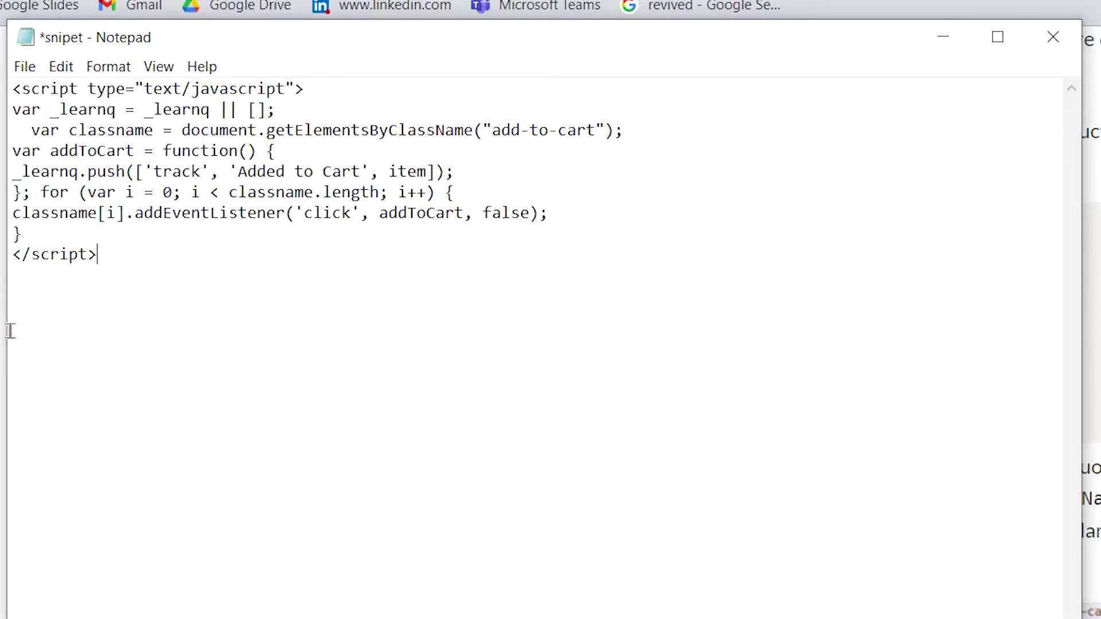
pyautogui.moveTo(31, 136); pyautogui.dragTo(578, 139)
pyautogui.click(530, 136)
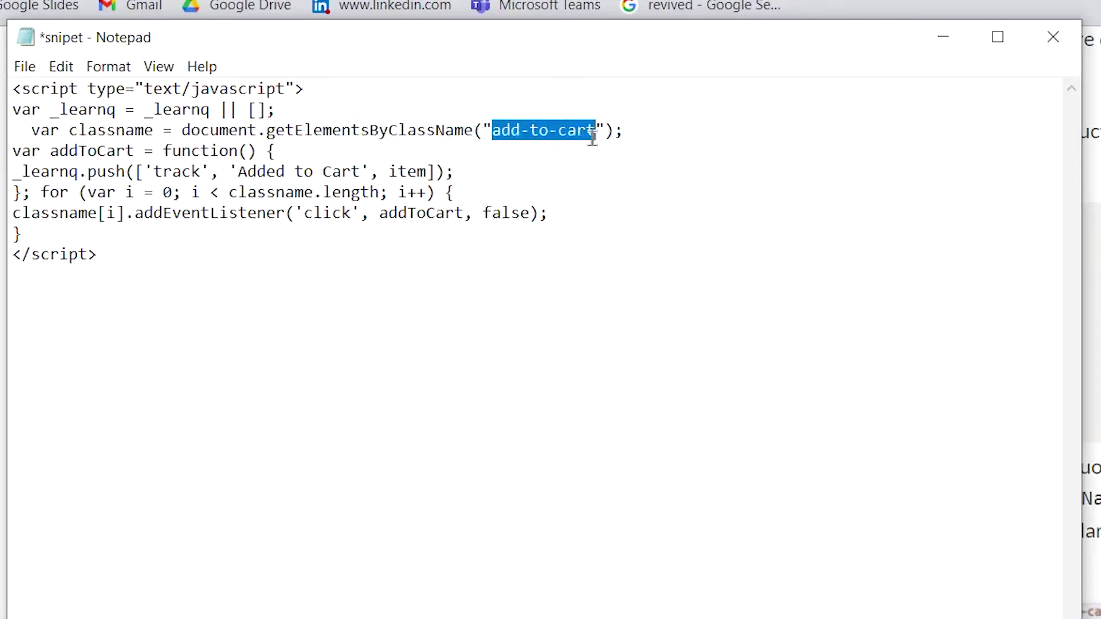
pyautogui.hotkey('ctrl', 'v')
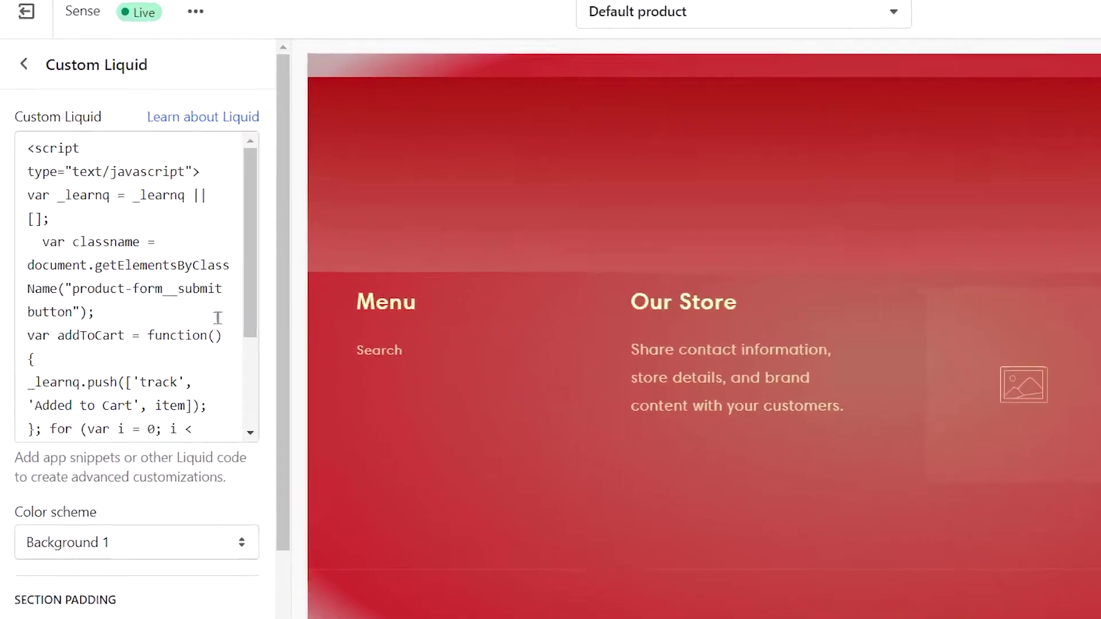
# Confirm the Custom Liquid code targets product-form__submit button, then return to the Klaviyo profile
pyautogui.scroll(-3, 172, 344)
pyautogui.scroll(3, 138, 338)
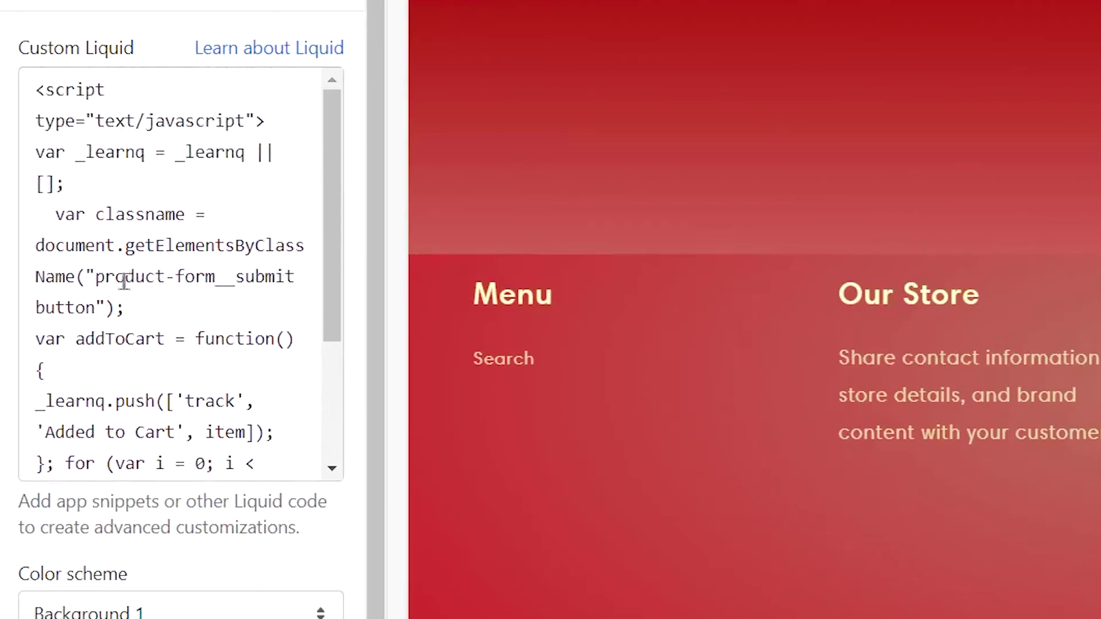
pyautogui.moveTo(116, 277); pyautogui.dragTo(223, 277)
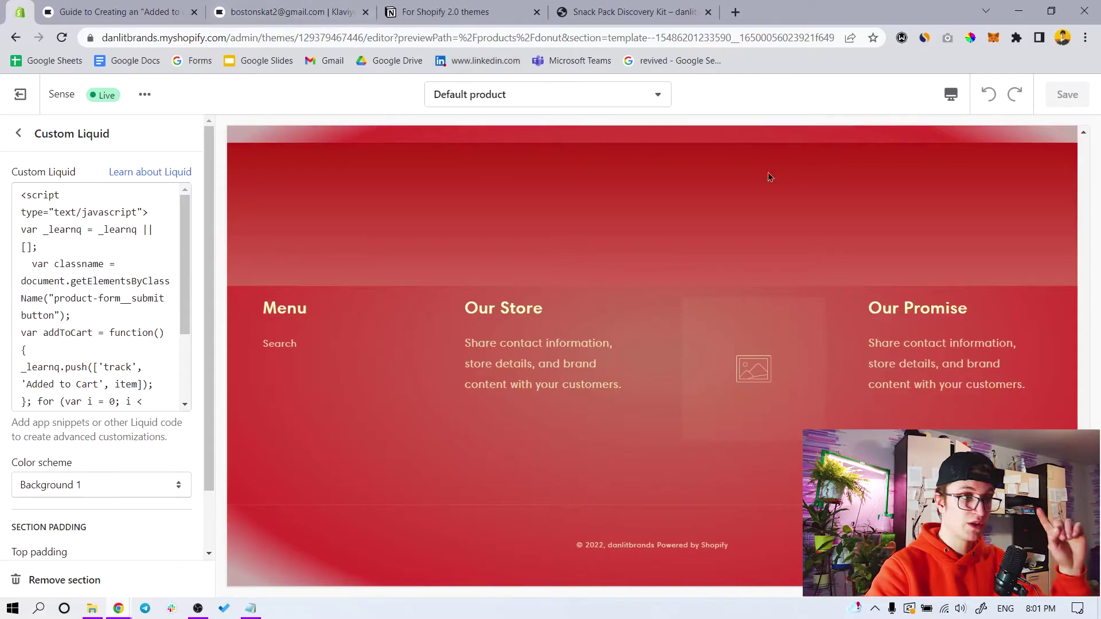
pyautogui.click(166, 12)
pyautogui.click(307, 12)
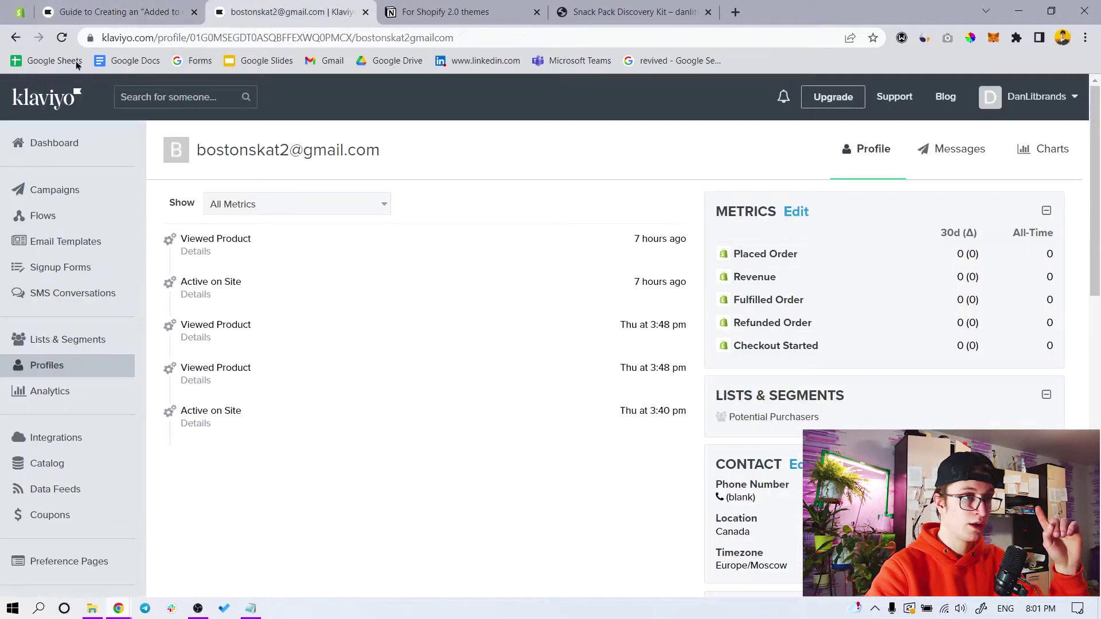
# Reload the Klaviyo test profile and bring forward the incognito Snack Pack Discovery Kit window
pyautogui.click(61, 38)
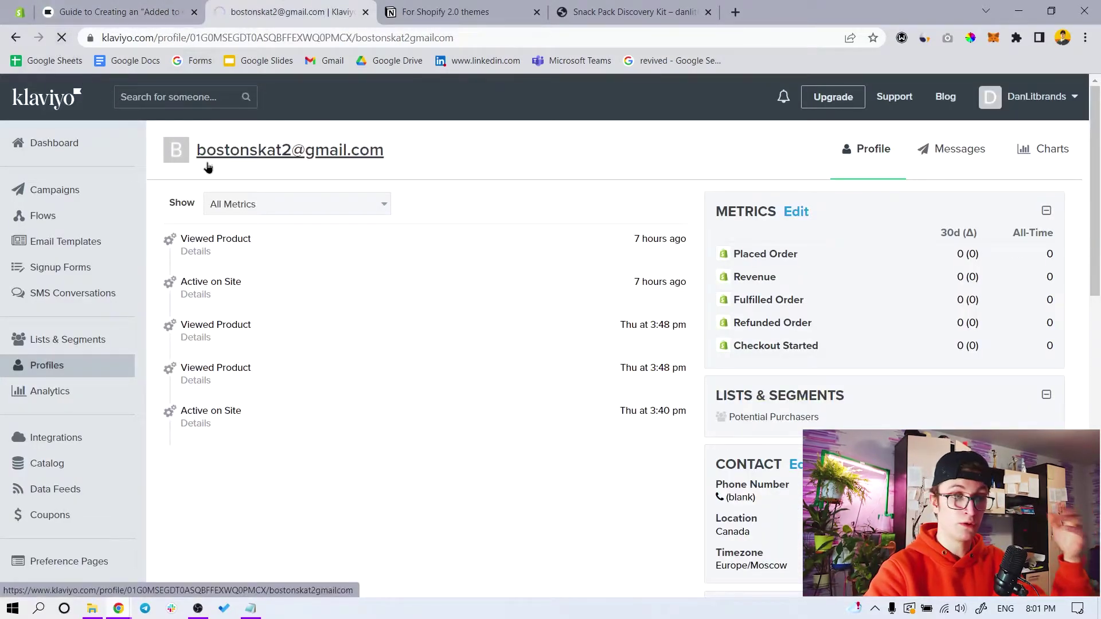
pyautogui.moveTo(118, 609)
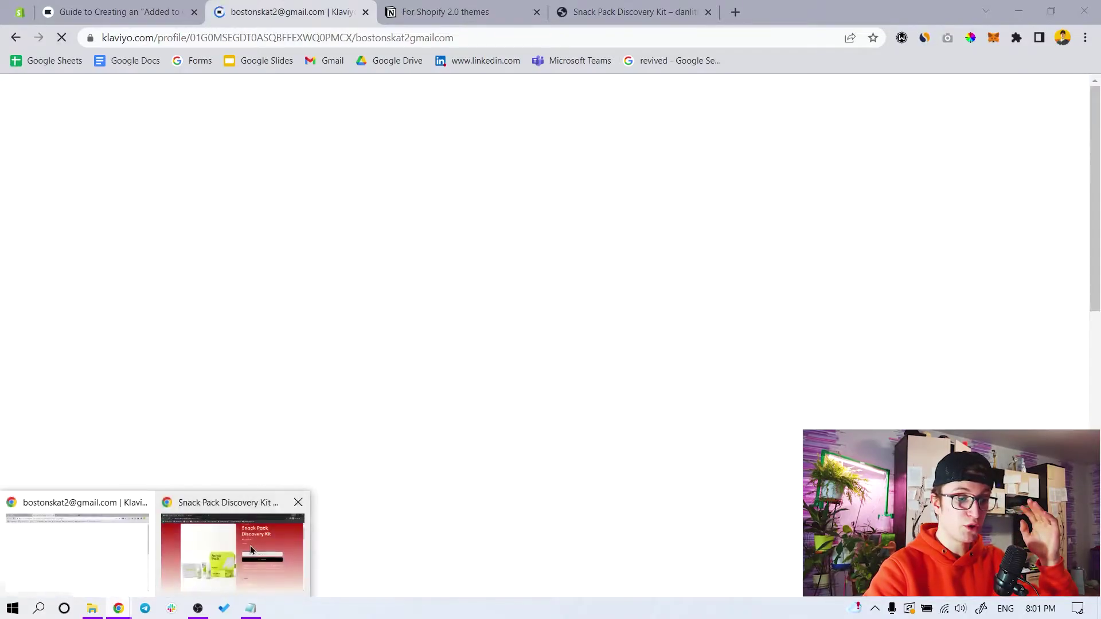
pyautogui.click(249, 551)
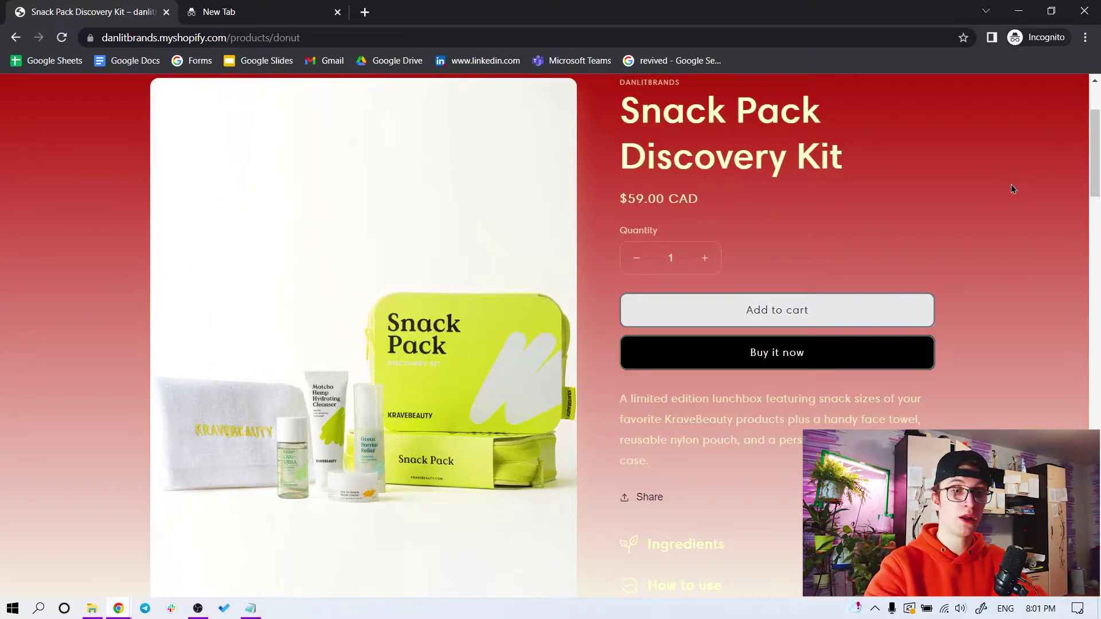
# Return to the store home page and open the Snack Pack Discovery Kit product page from its Shop now banner
pyautogui.scroll(3, 734, 200)
pyautogui.click(202, 148)
pyautogui.scroll(-10, 650, 271)
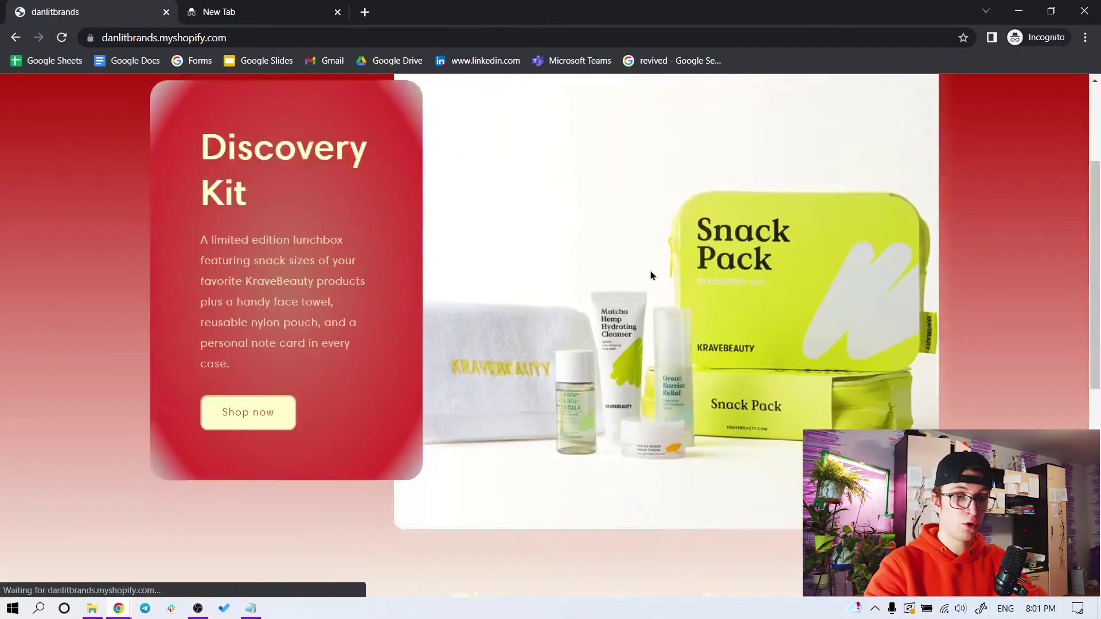
pyautogui.click(471, 376)
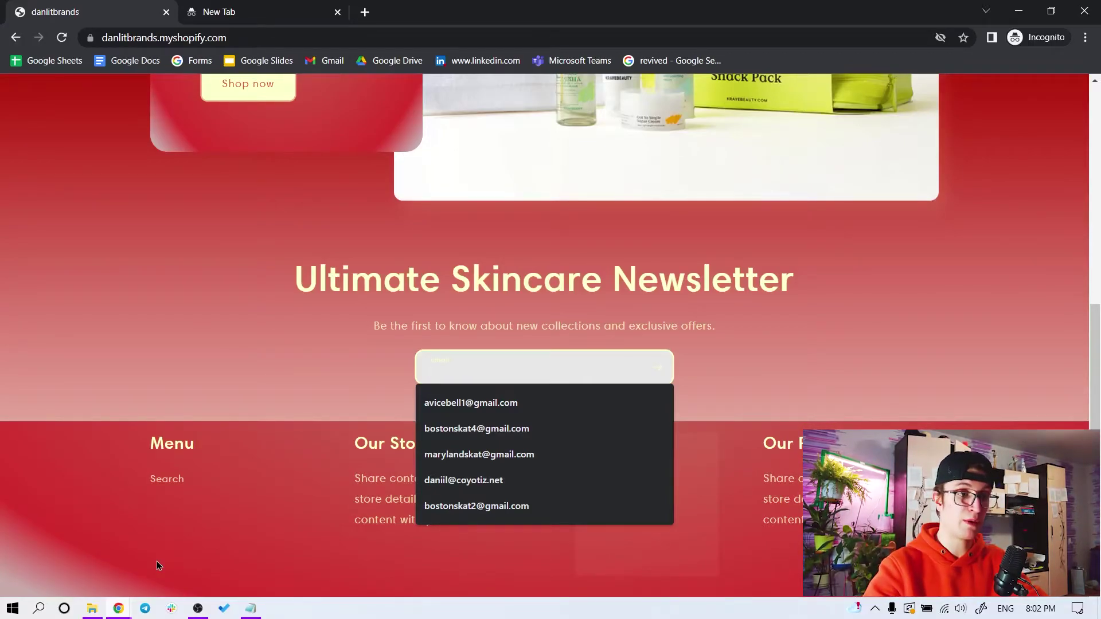
pyautogui.scroll(8, 246, 398)
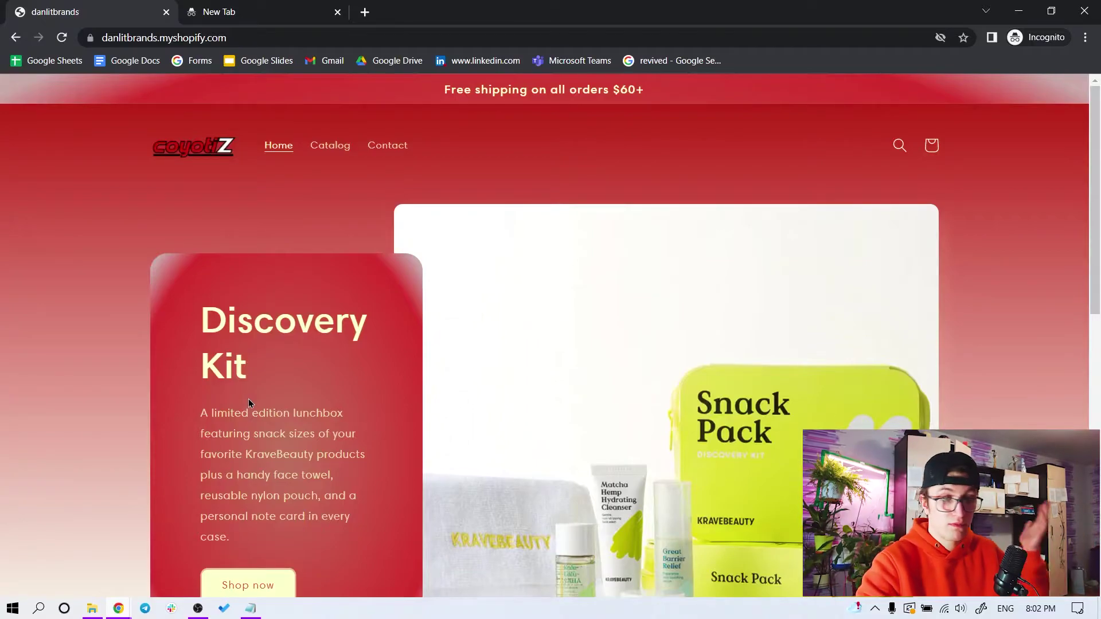
pyautogui.scroll(-3, 454, 292)
pyautogui.click(245, 370)
# Open the test customer's Klaviyo profile to check for a fresh Viewed Product event
pyautogui.moveTo(118, 608)
pyautogui.click(123, 545)
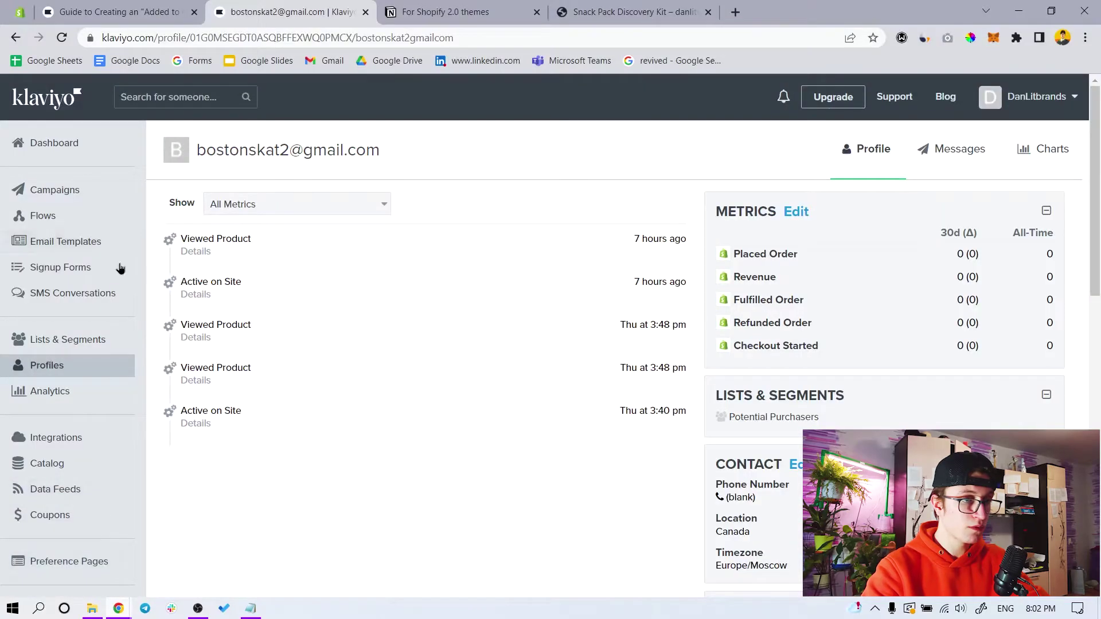
pyautogui.click(68, 370)
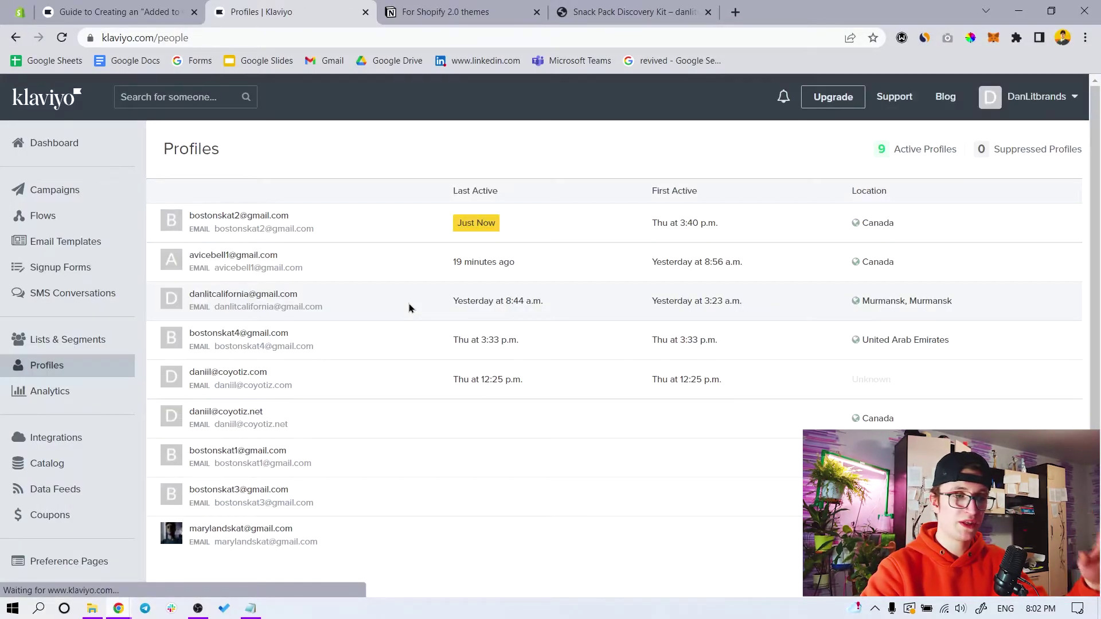
pyautogui.click(235, 221)
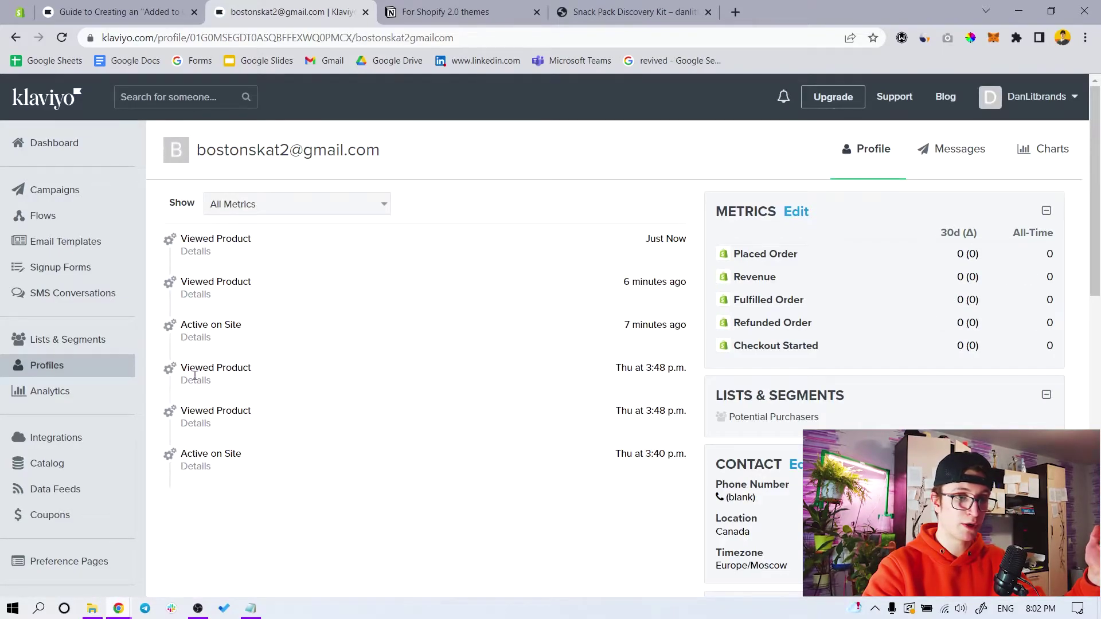
# Bring the incognito store's Snack Pack Discovery Kit product page back into view
pyautogui.moveTo(112, 607)
pyautogui.click(232, 545)
pyautogui.scroll(-3, 738, 432)
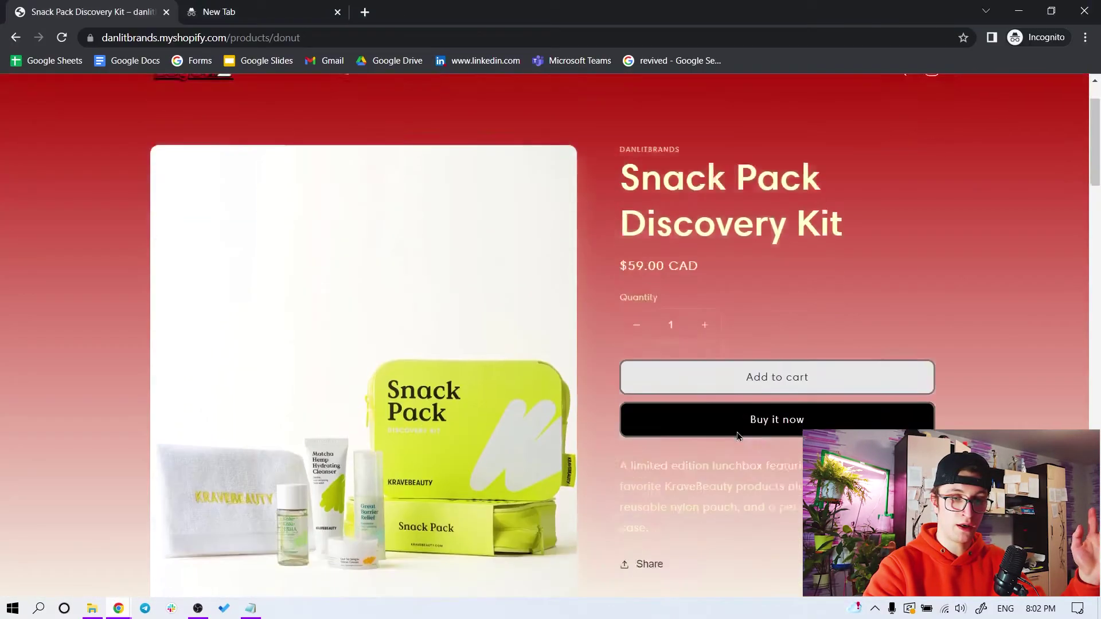
# Put one Snack Pack Discovery Kit in the store cart, then return to Klaviyo's test-customer profile
pyautogui.click(751, 310)
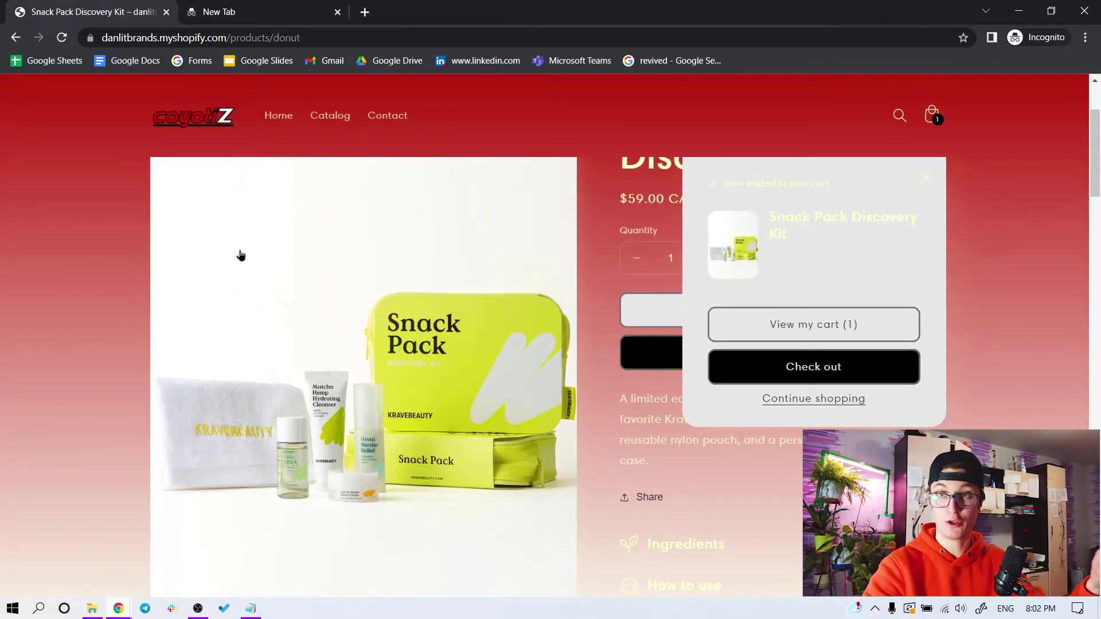
pyautogui.click(120, 609)
pyautogui.click(104, 578)
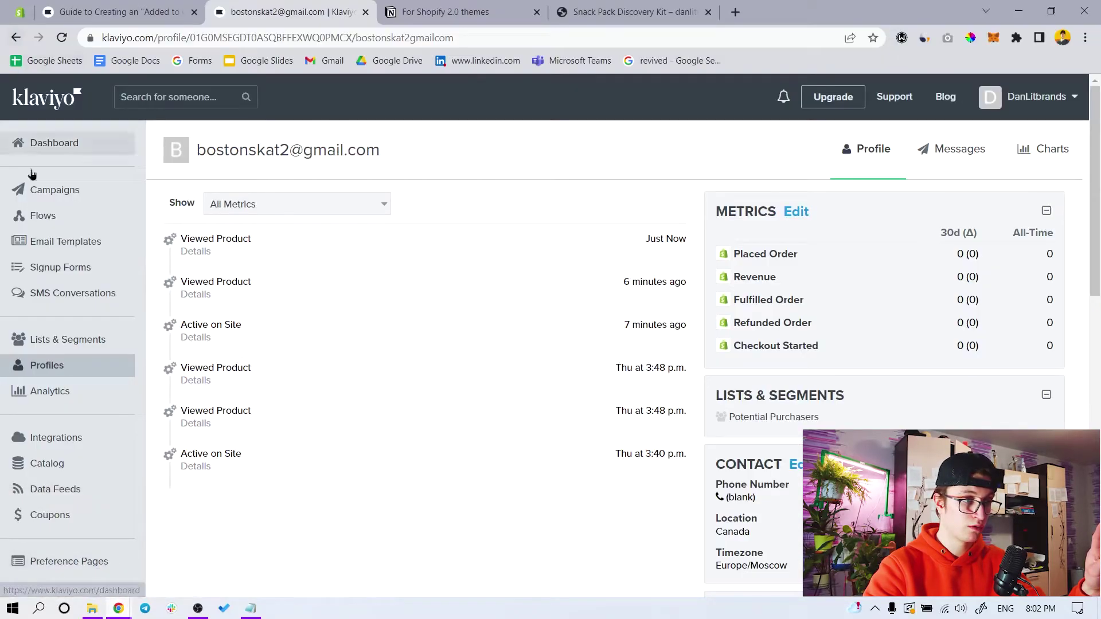
# Reopen the test profile and expand the Added to Cart details for the $59.00 Snack Pack Discovery Kit
pyautogui.click(59, 371)
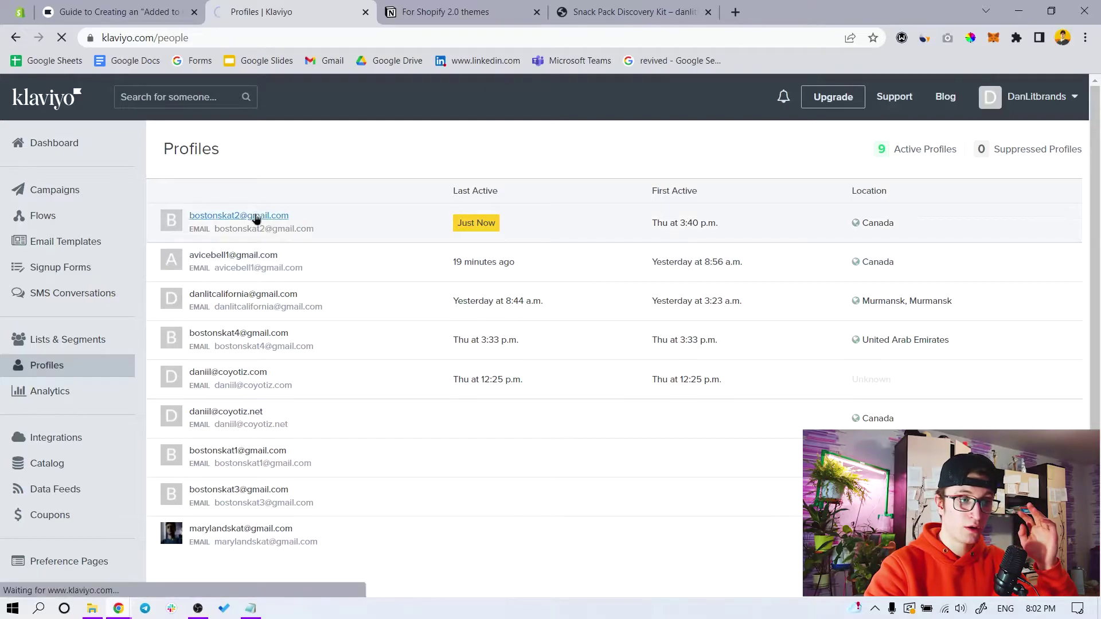
pyautogui.click(255, 217)
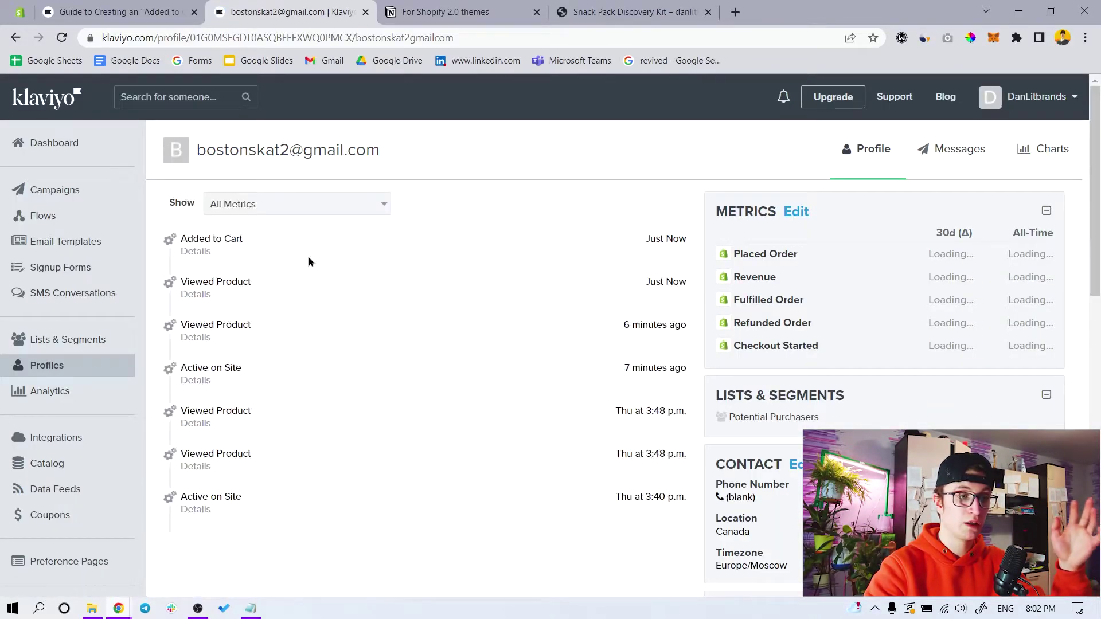
pyautogui.click(224, 250)
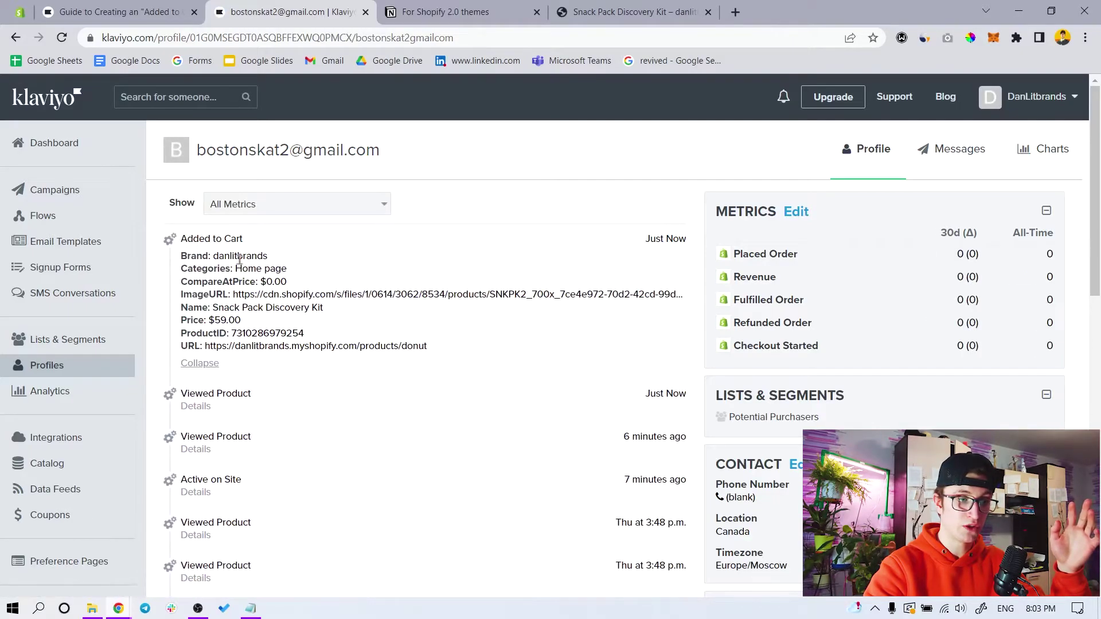
pyautogui.moveTo(118, 609)
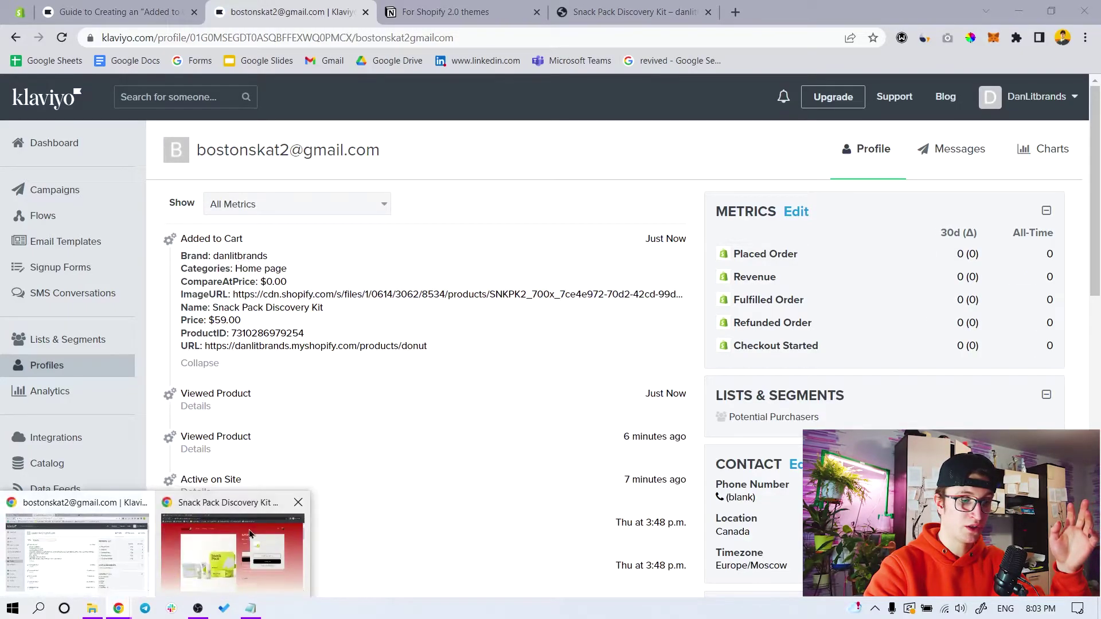
pyautogui.click(230, 516)
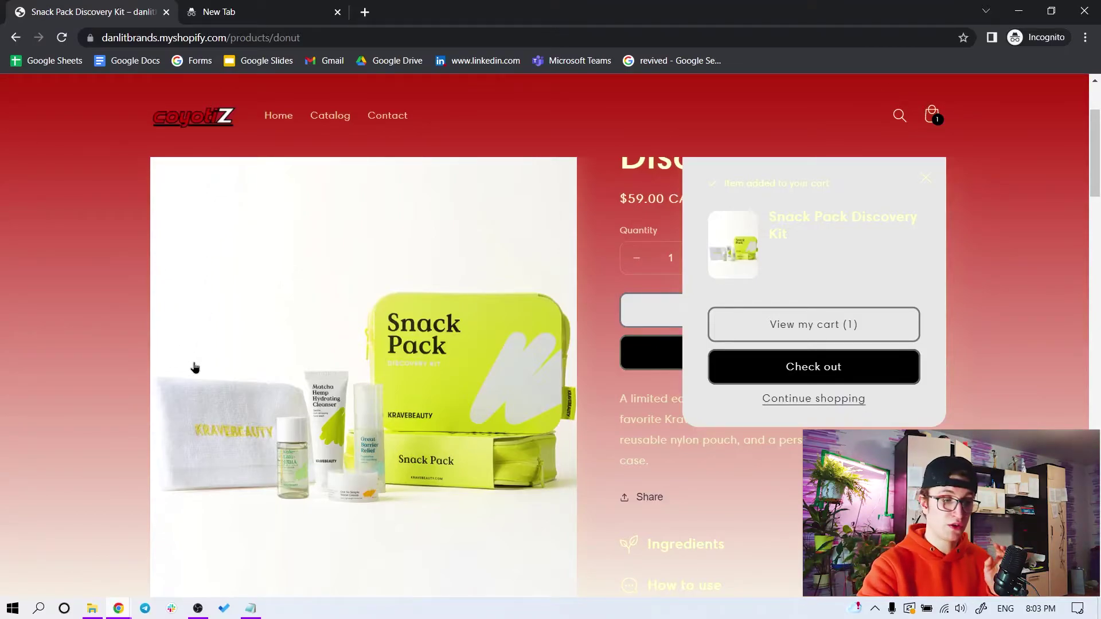
pyautogui.click(118, 609)
pyautogui.click(74, 551)
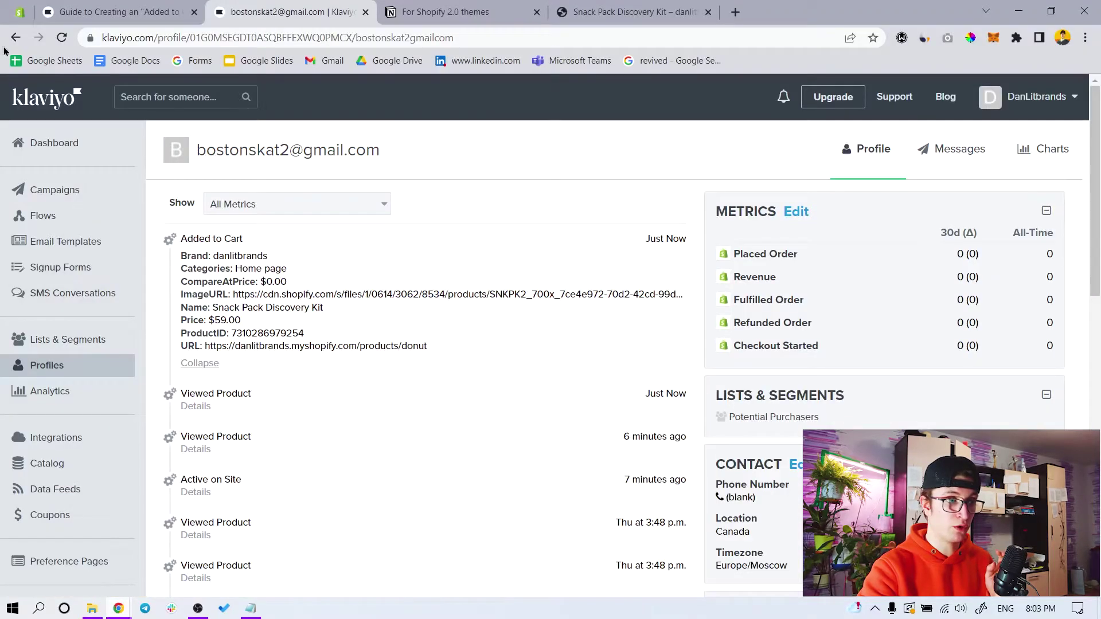
pyautogui.click(1041, 96)
# Open Klaviyo's web tracking setup and check the first Custom Liquid section in the theme editor
pyautogui.click(1018, 281)
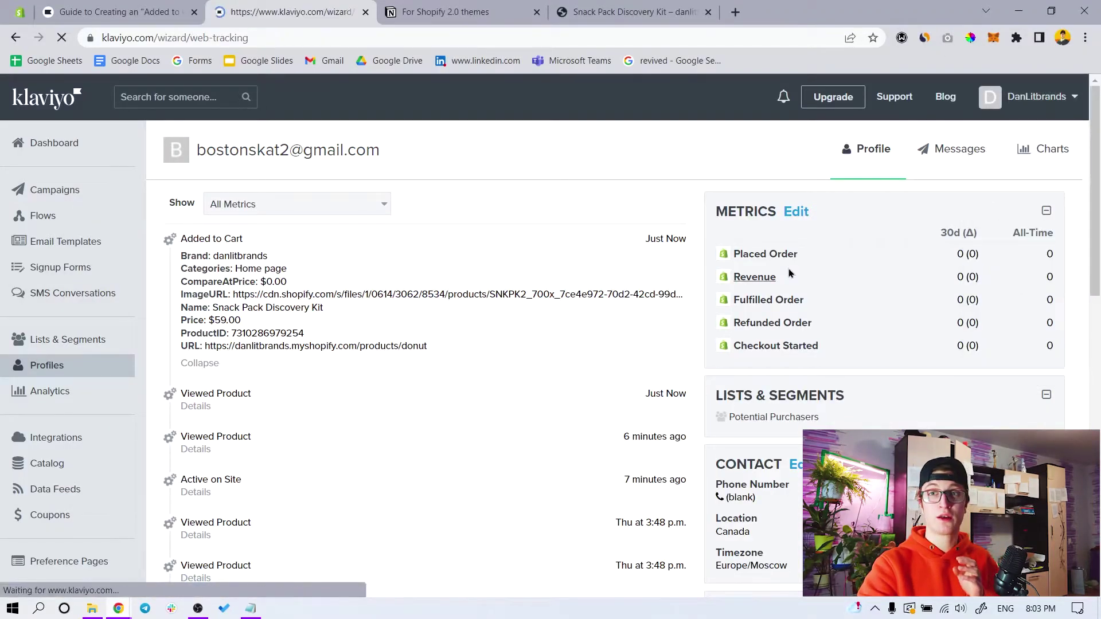
pyautogui.scroll(-1, 402, 347)
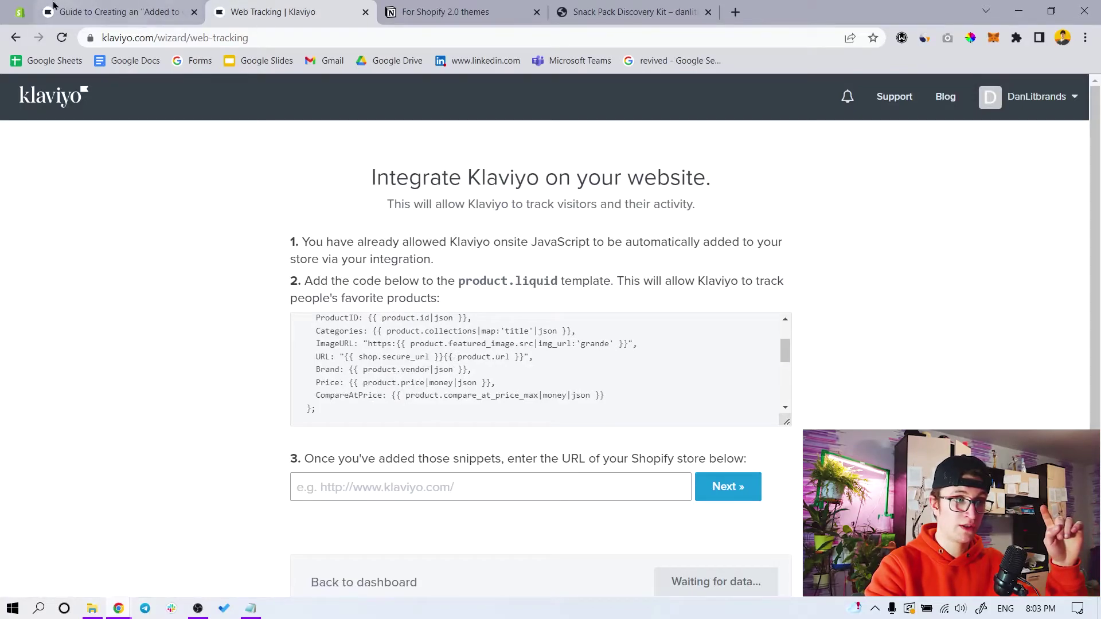
pyautogui.click(17, 7)
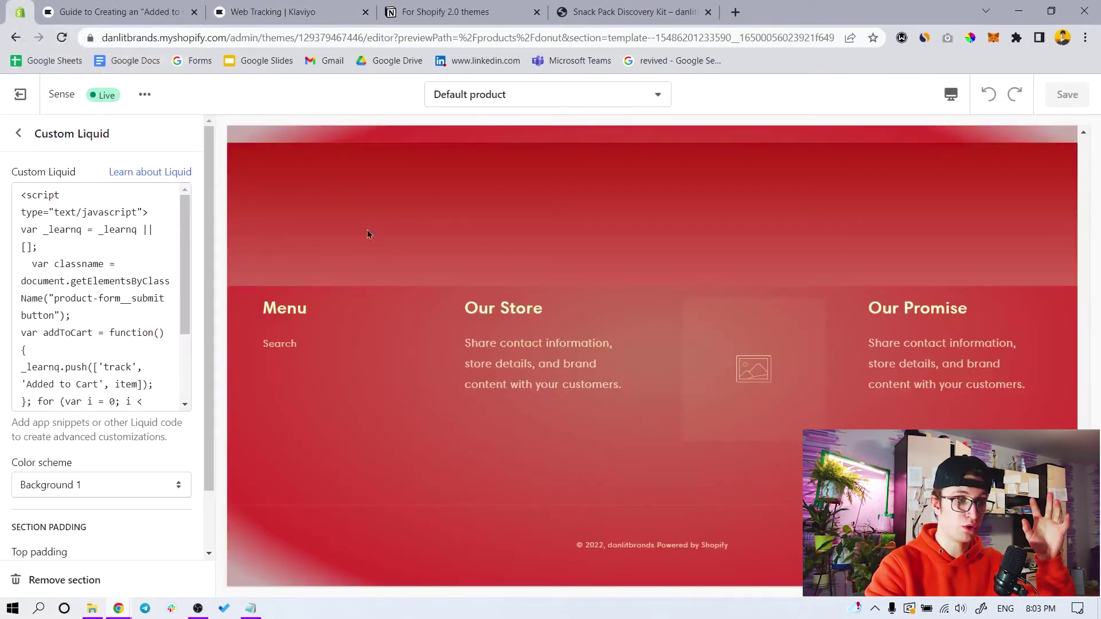
pyautogui.click(19, 134)
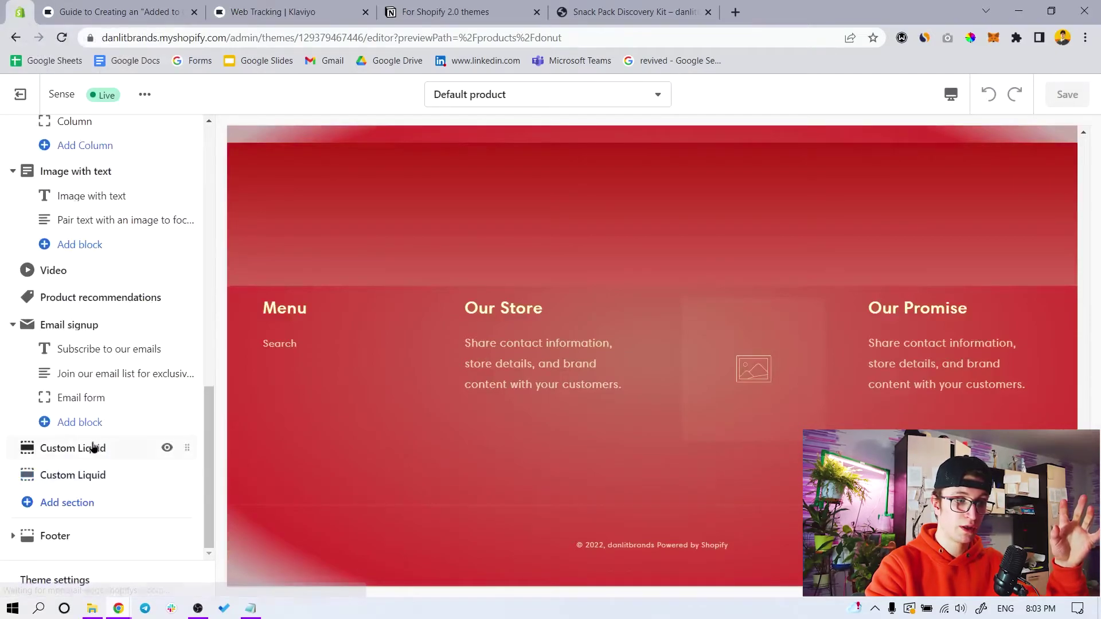
pyautogui.click(73, 448)
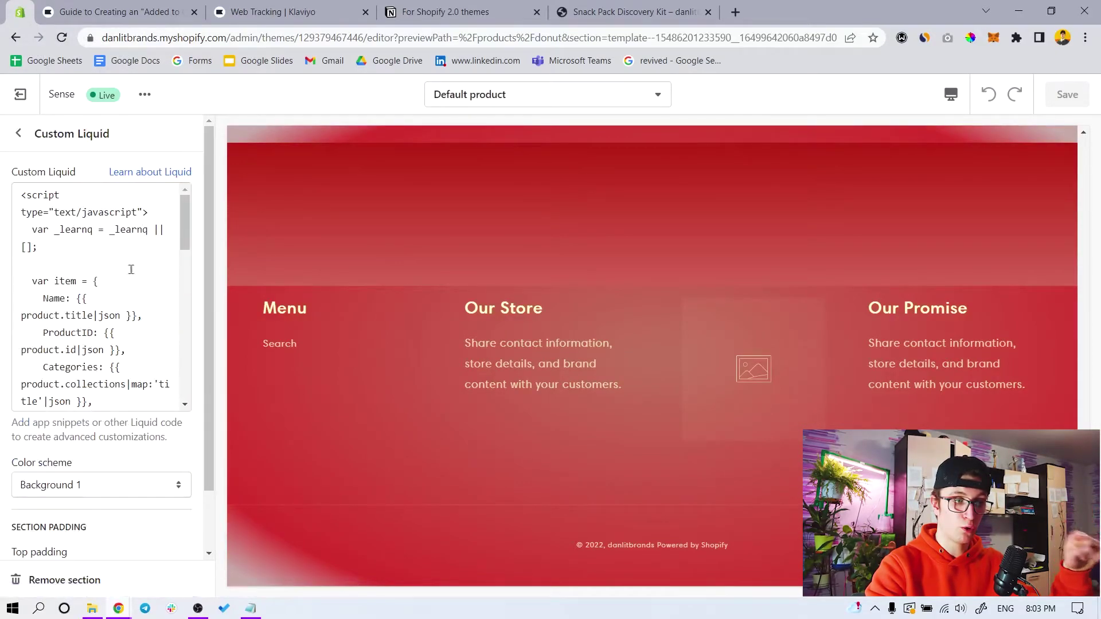
pyautogui.click(132, 12)
pyautogui.click(209, 12)
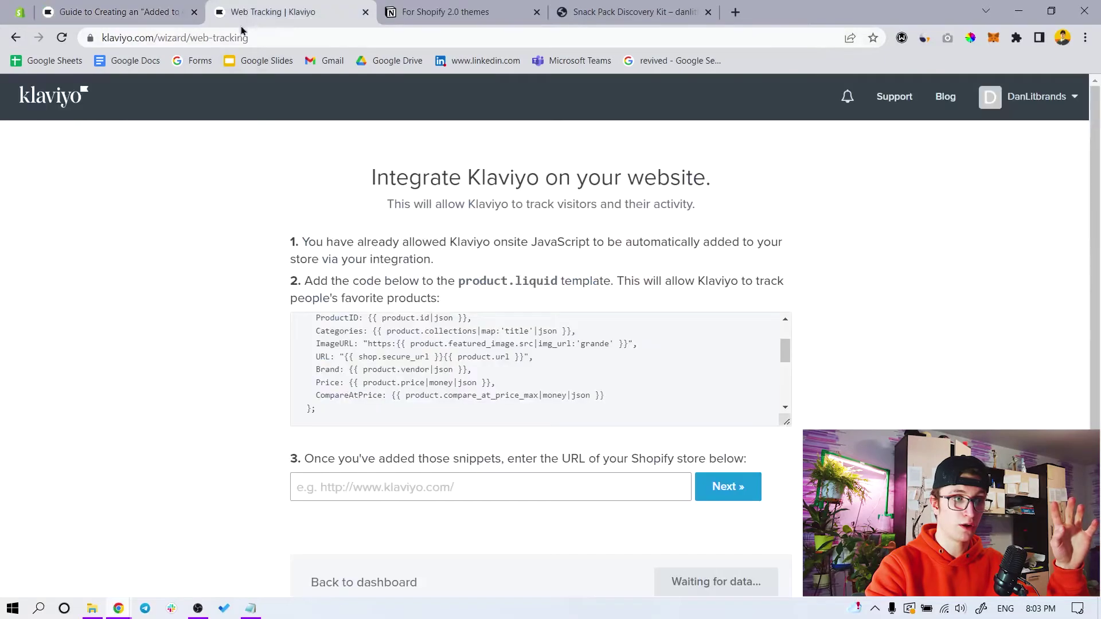
pyautogui.click(194, 12)
# Submit the danlitbrands store URL, verify it, and continue once tracking data is received
pyautogui.click(481, 487)
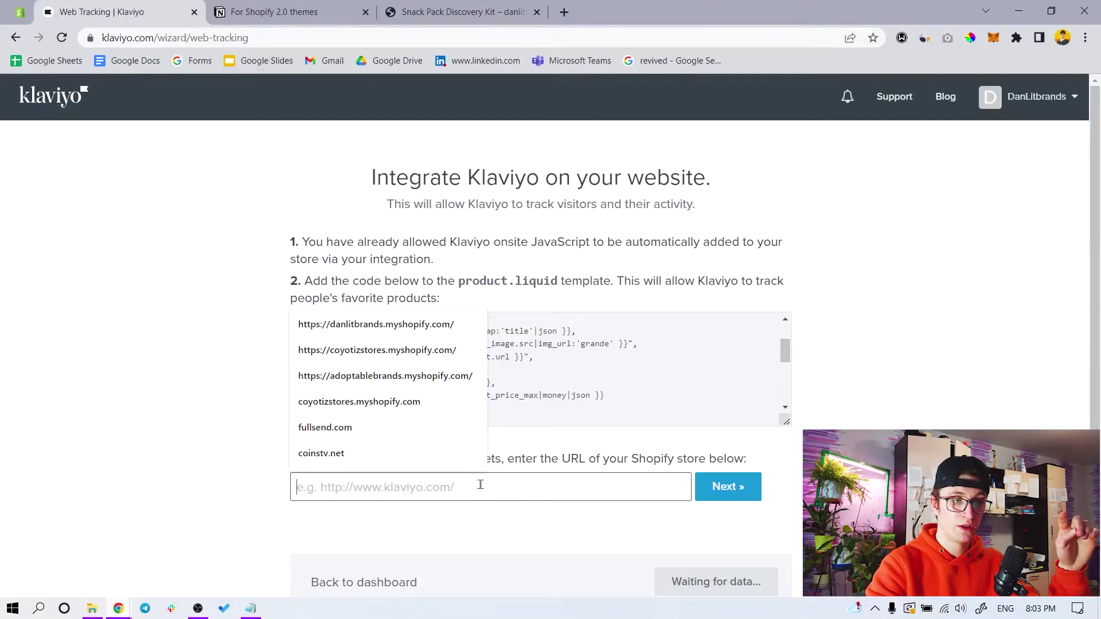
pyautogui.click(379, 325)
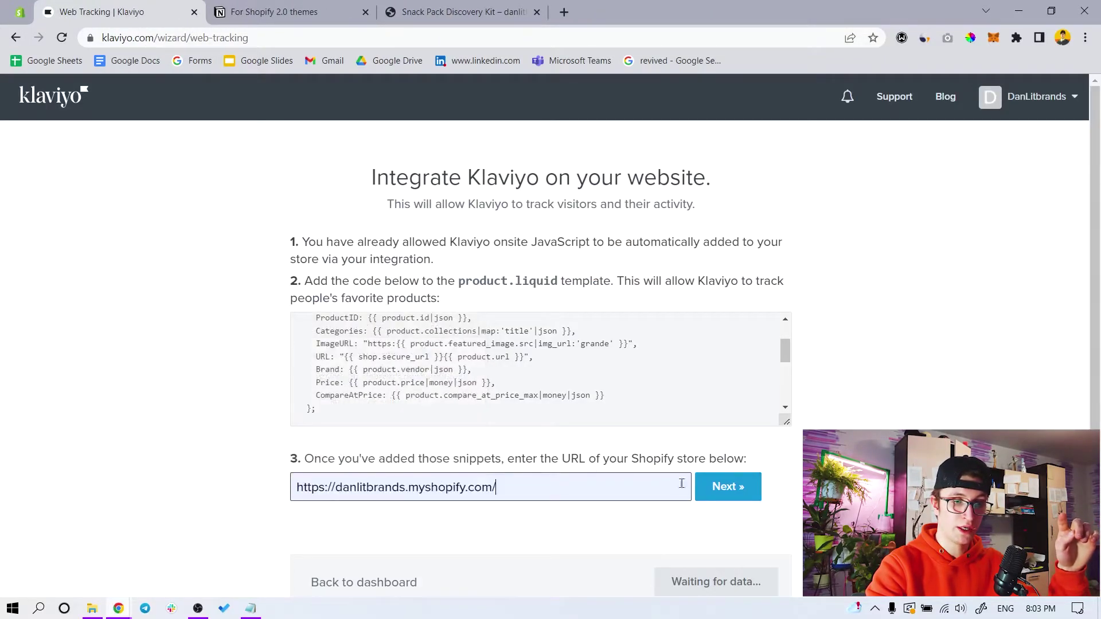
pyautogui.click(710, 488)
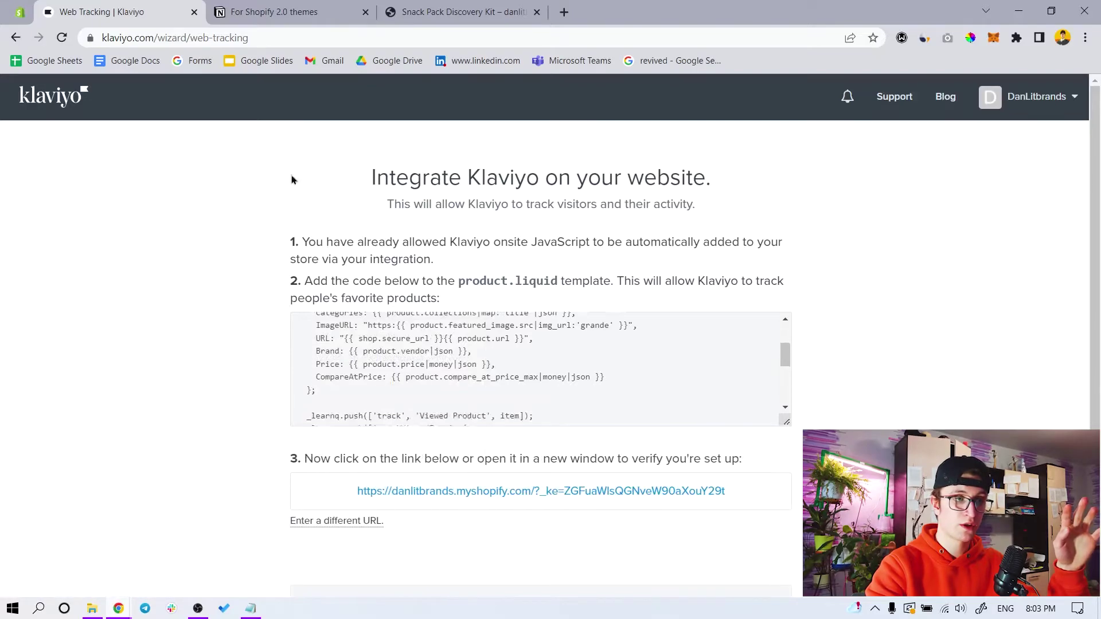
pyautogui.click(512, 488)
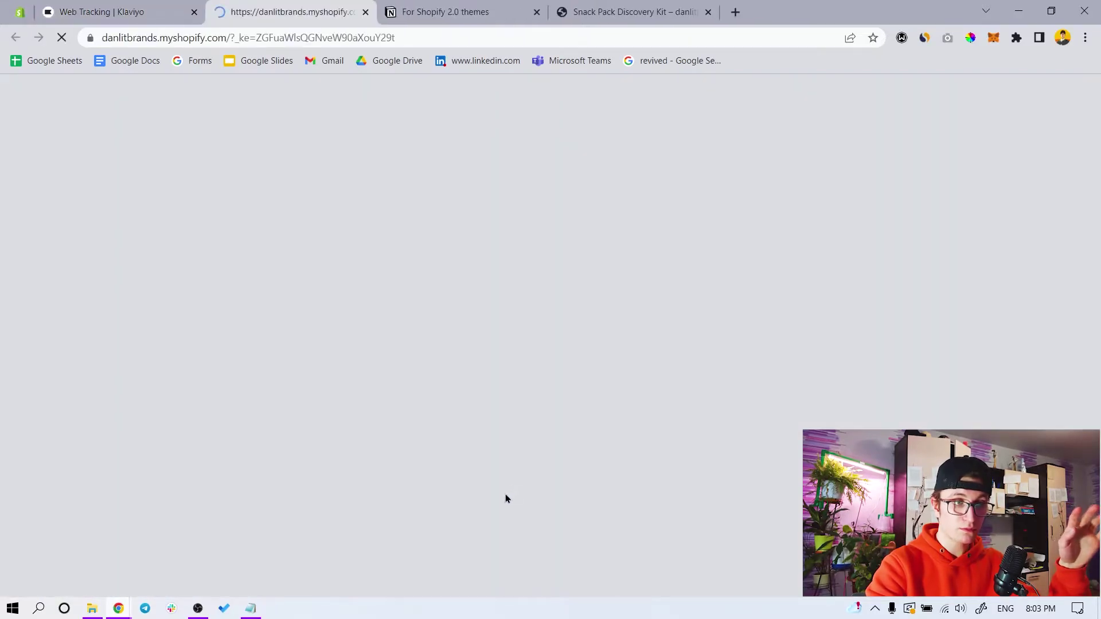
pyautogui.scroll(-10, 405, 214)
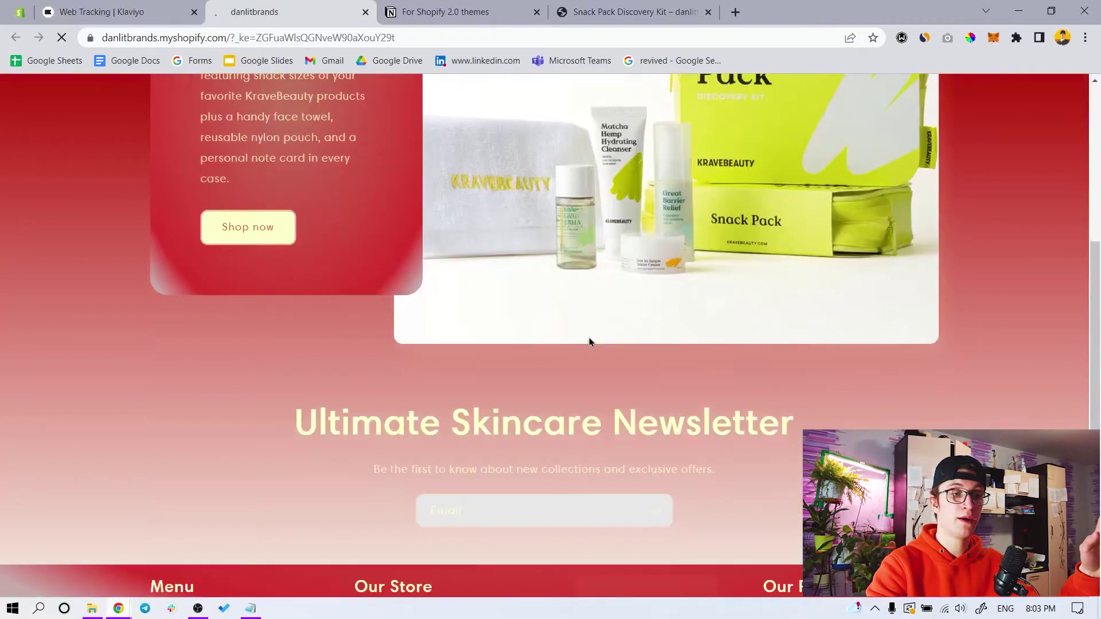
pyautogui.click(50, 6)
pyautogui.scroll(-1, 516, 493)
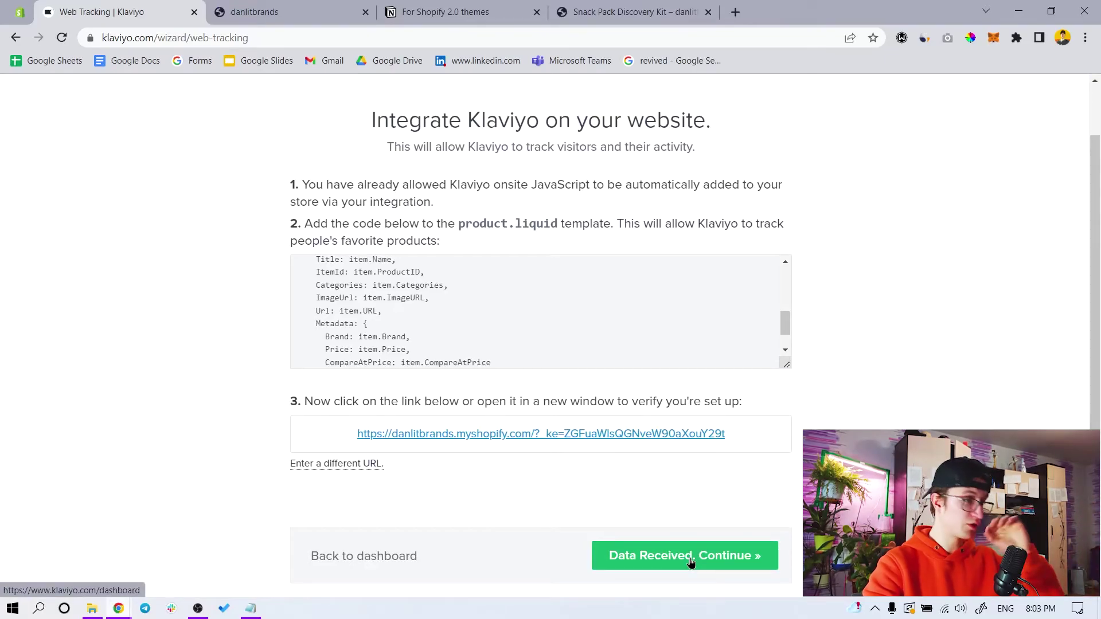
pyautogui.click(691, 562)
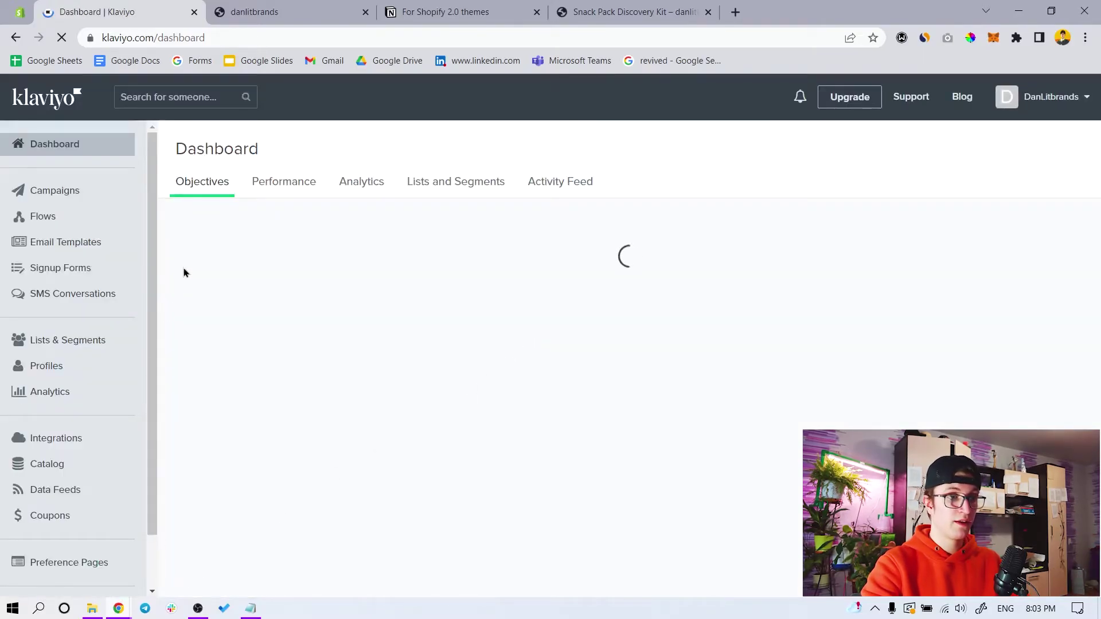
pyautogui.click(23, 10)
pyautogui.click(448, 12)
# Reopen DevTools on the Snack Pack product page and read the Add to cart button's class value
pyautogui.scroll(5, 400, 143)
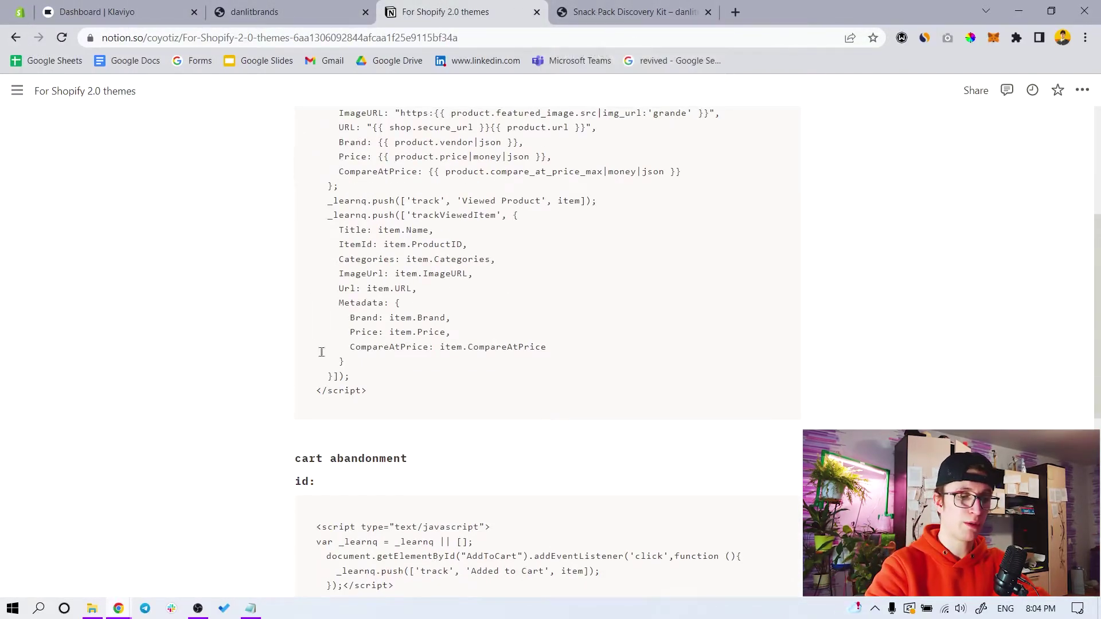
pyautogui.scroll(-6, 354, 369)
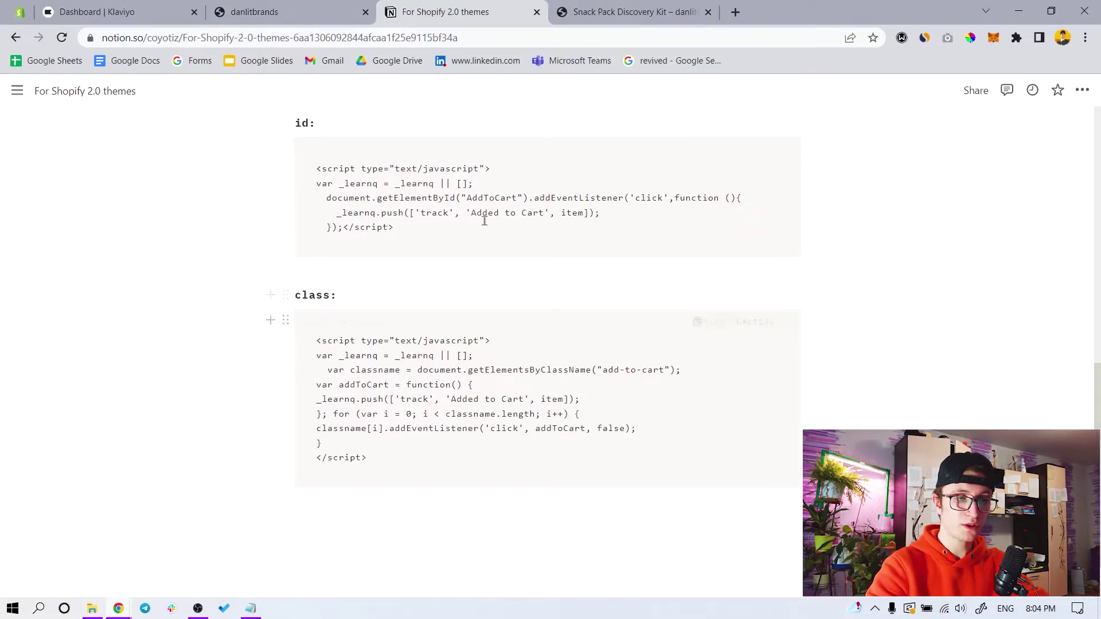
pyautogui.click(626, 10)
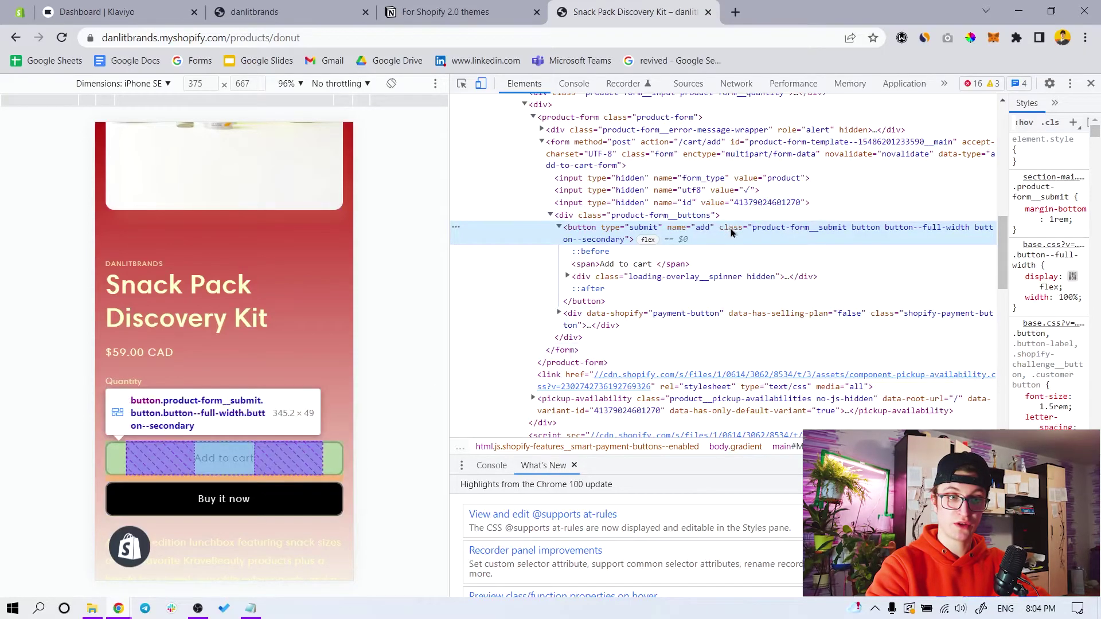
pyautogui.click(430, 12)
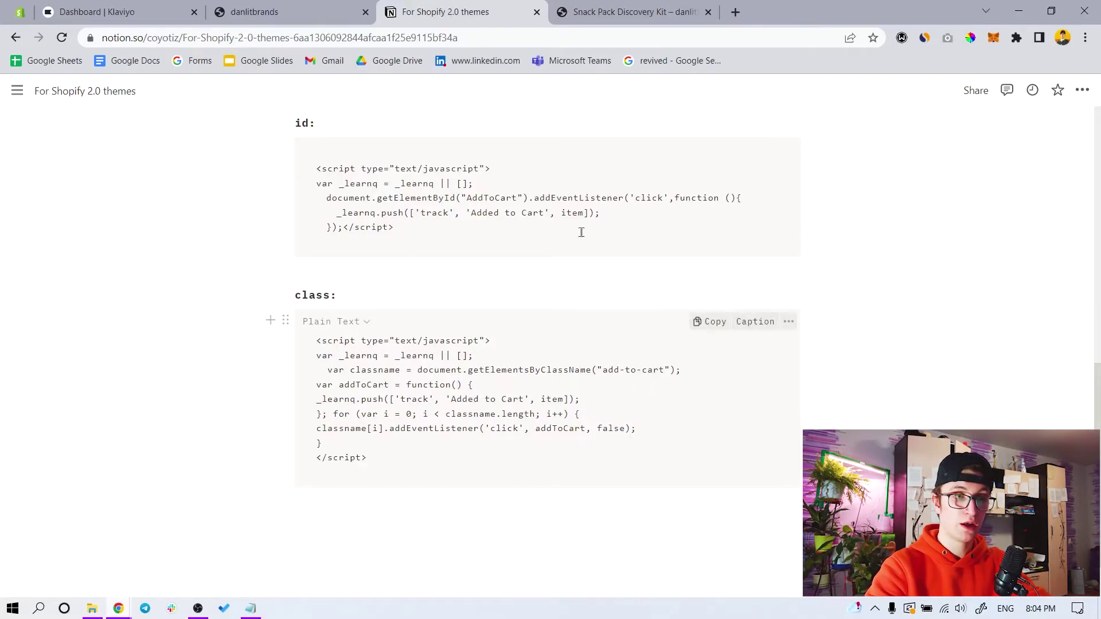
pyautogui.hotkey('ctrl', 'Tab')
pyautogui.click(403, 17)
pyautogui.hotkey('ctrl', 'Tab')
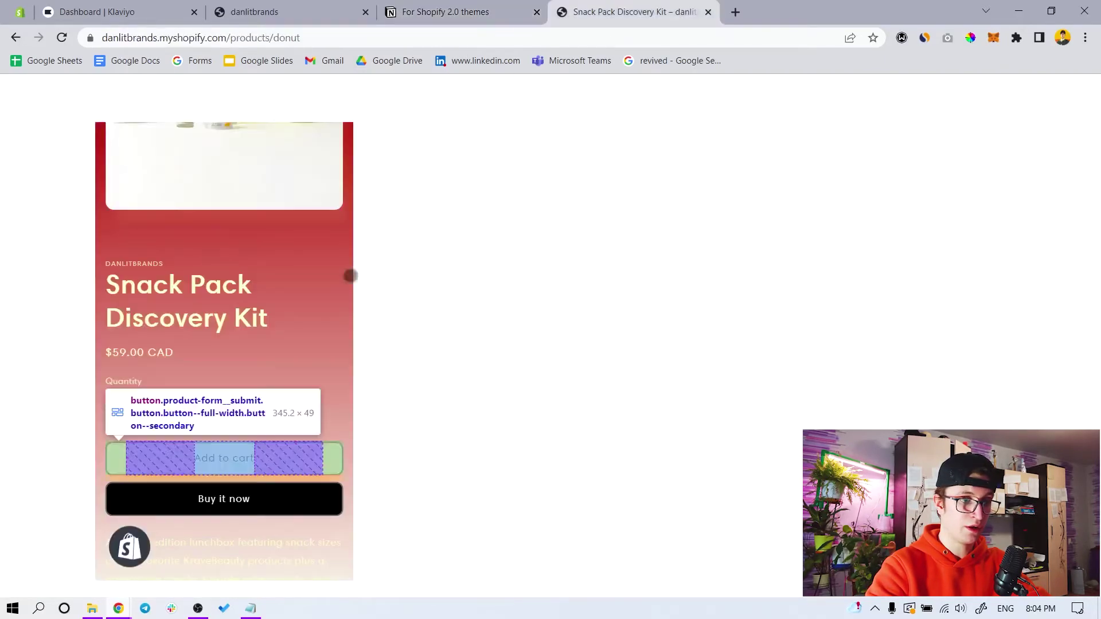
pyautogui.hotkey('ctrl', 'shift', 'i')
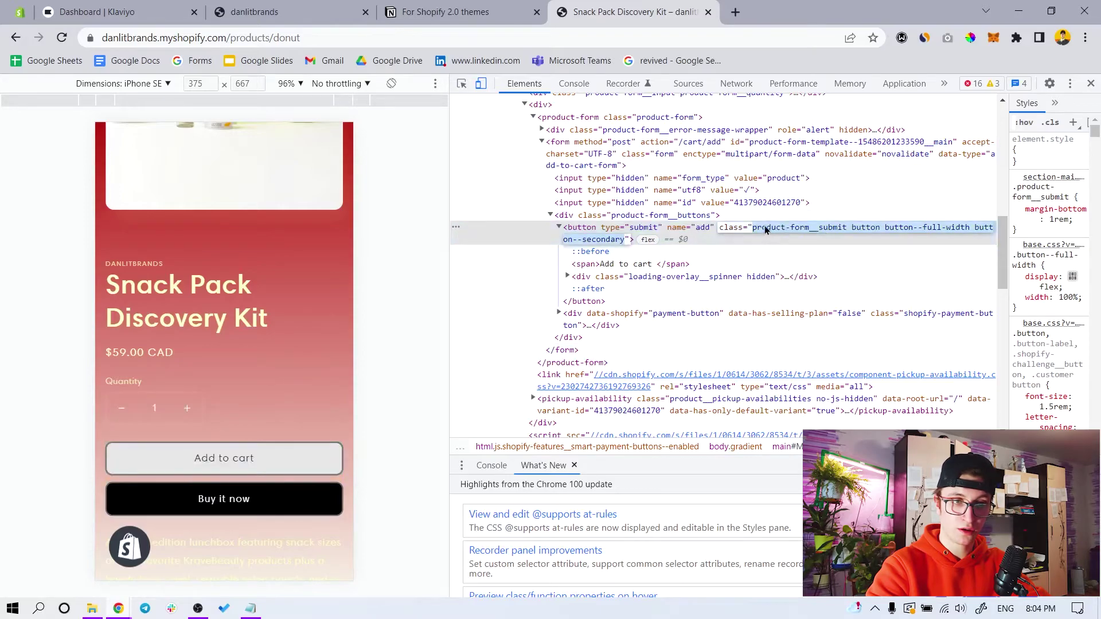
pyautogui.doubleClick(761, 229)
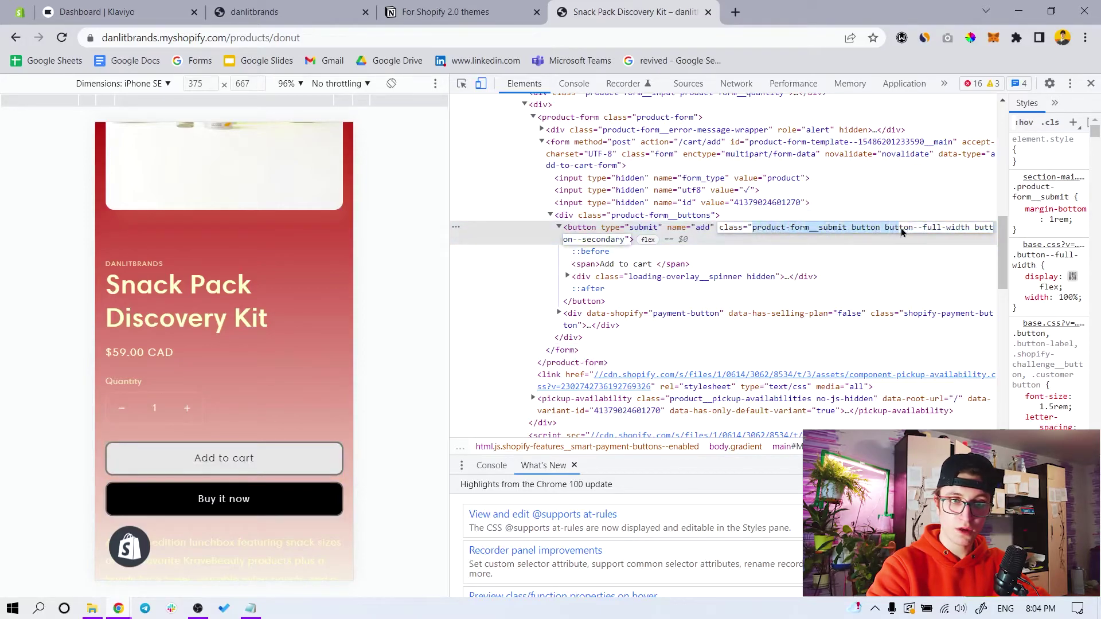
# Recheck the Default product template's Custom Liquid tracking script in the Shopify theme editor
pyautogui.click(430, 11)
pyautogui.click(283, 15)
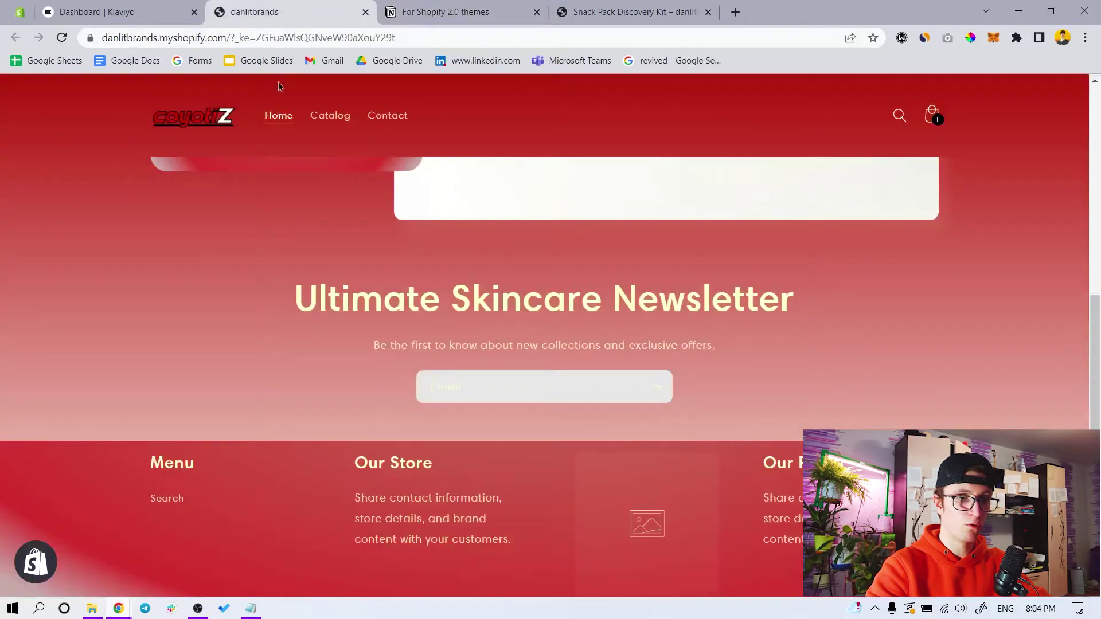
pyautogui.click(106, 8)
pyautogui.click(19, 8)
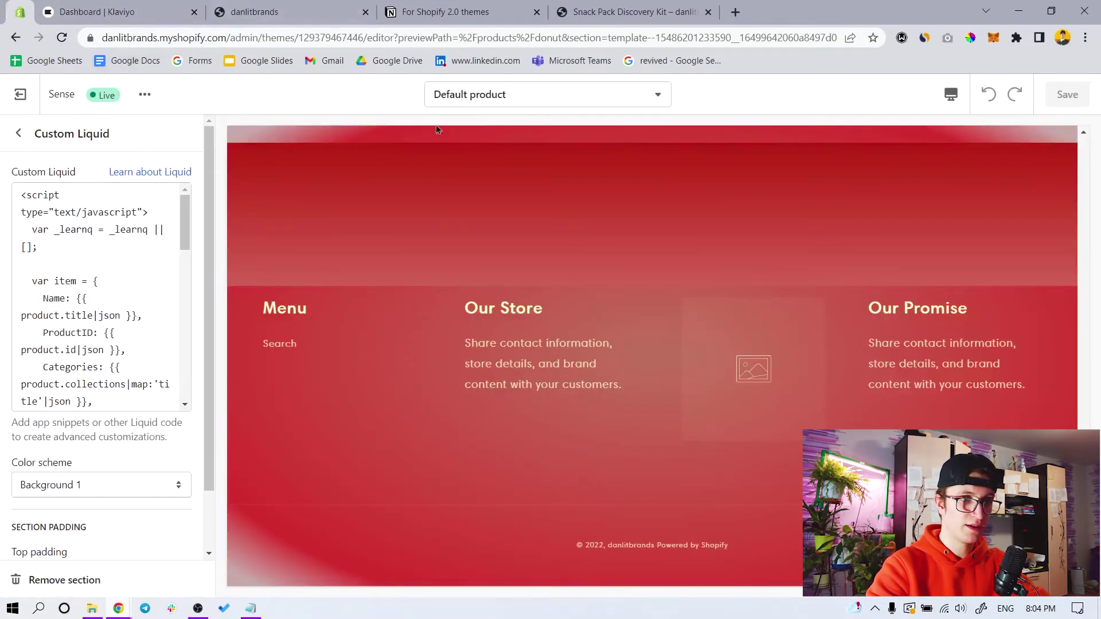
pyautogui.click(436, 12)
# Replace add-to-cart in the Notion getElementsByClassName snippet with the product-form__submit button class
pyautogui.moveTo(603, 373); pyautogui.dragTo(665, 376)
pyautogui.write('product-form__submit button')
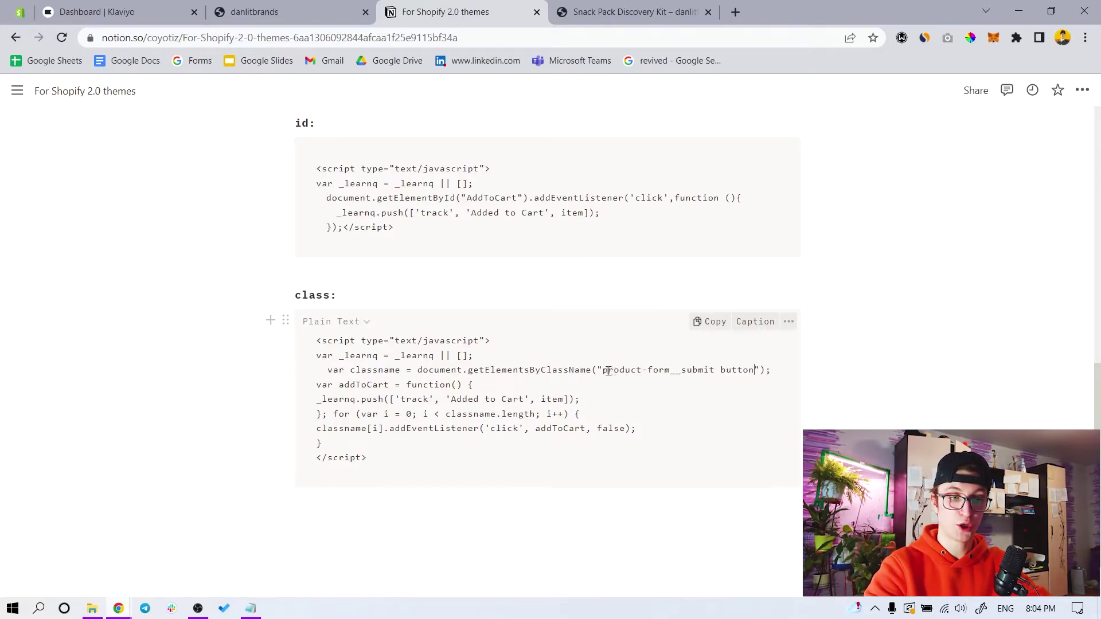
pyautogui.moveTo(605, 371); pyautogui.dragTo(757, 367)
pyautogui.click(715, 360)
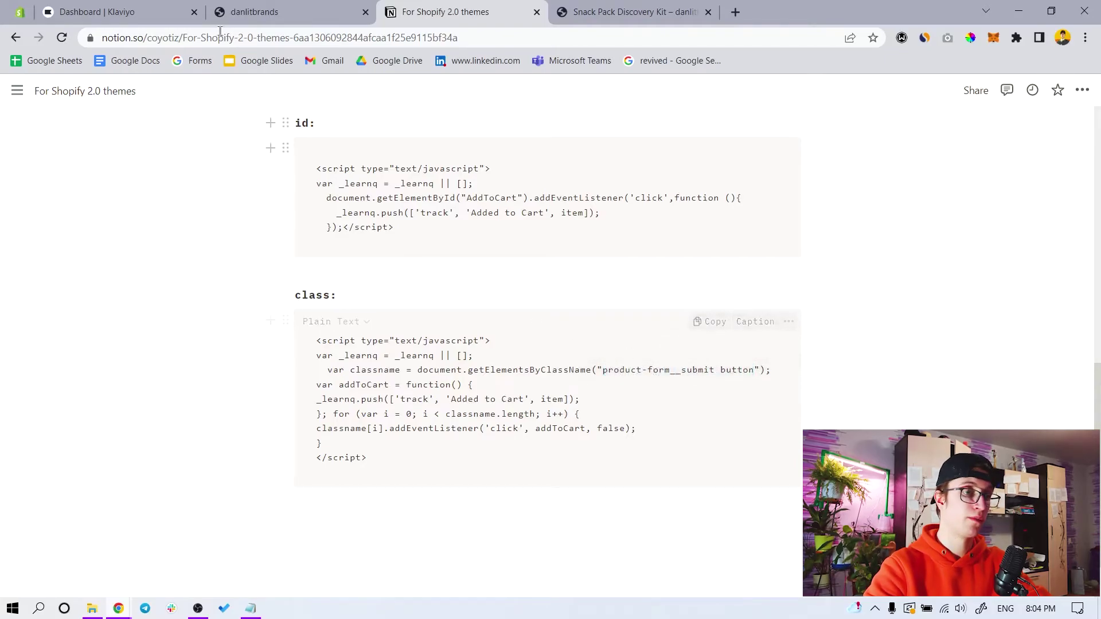
pyautogui.click(63, 12)
pyautogui.click(8, 8)
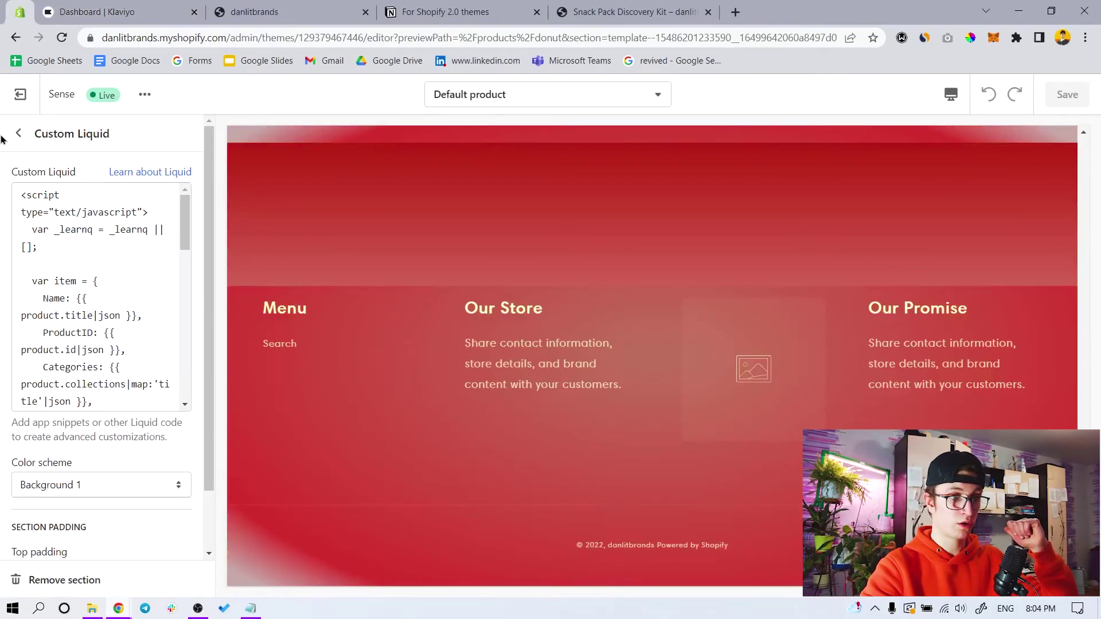
# Open the second Custom Liquid section, then reopen the Snack Pack Discovery Kit page from the storefront home
pyautogui.click(18, 133)
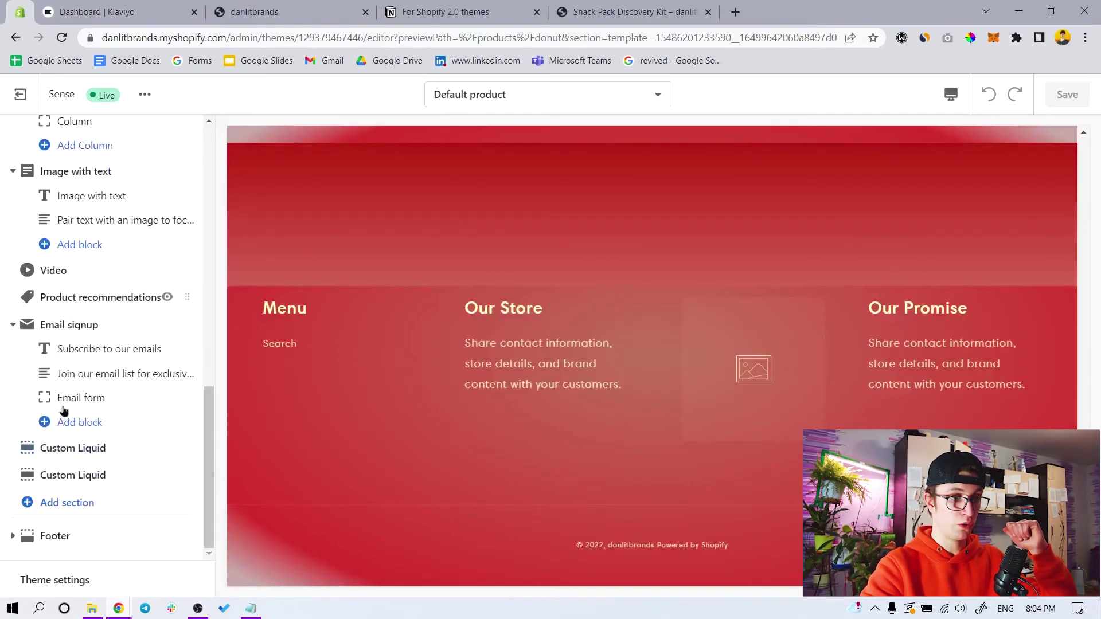
pyautogui.click(63, 475)
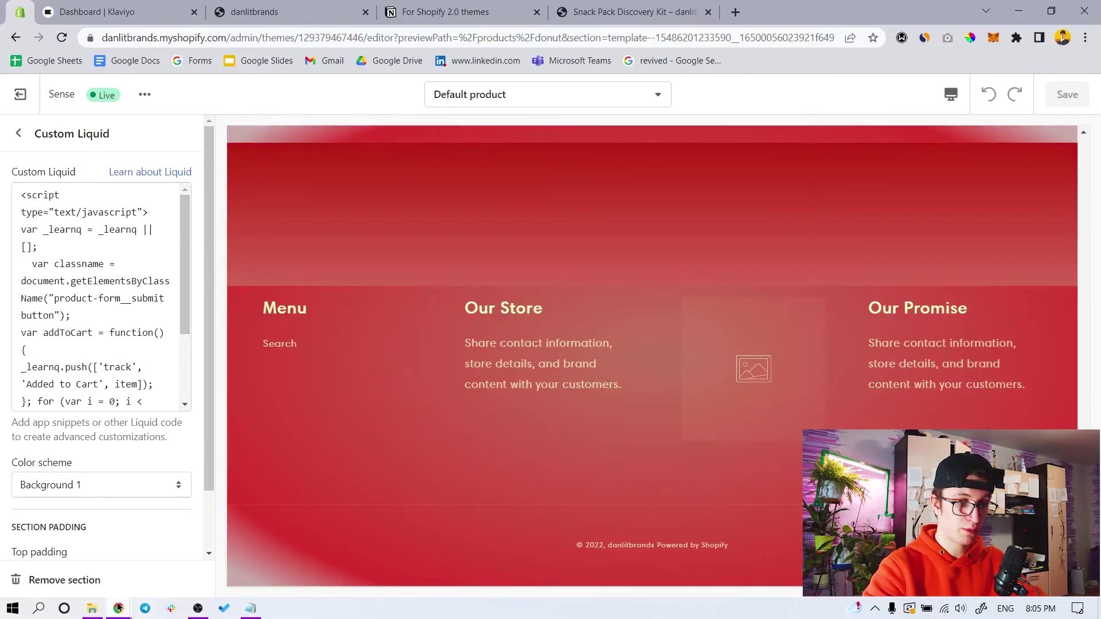
pyautogui.moveTo(118, 608)
pyautogui.click(235, 550)
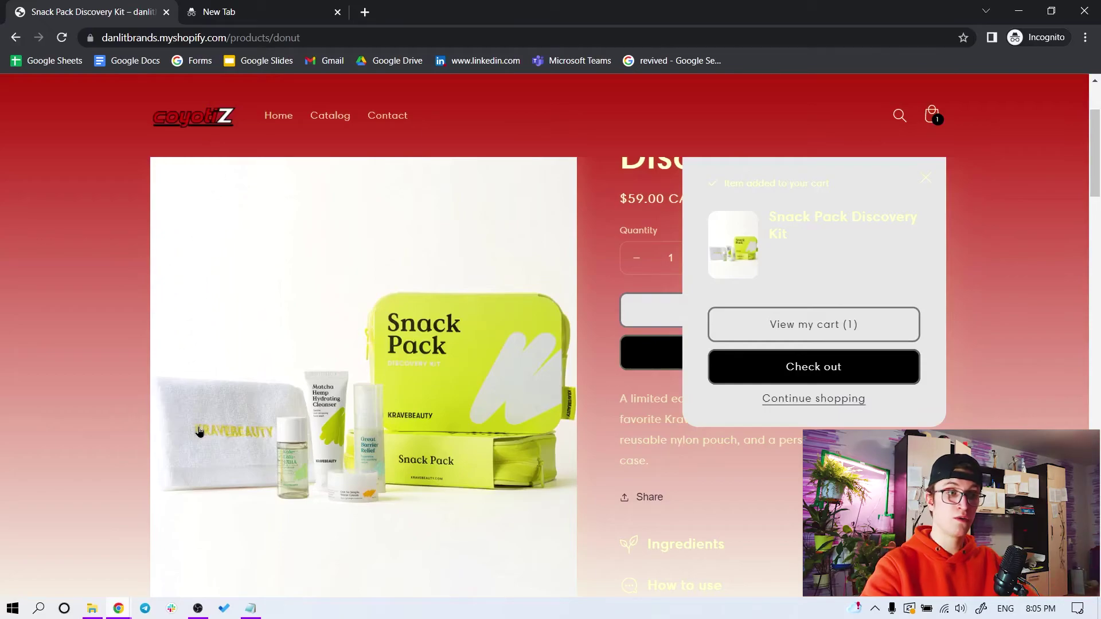
pyautogui.click(191, 116)
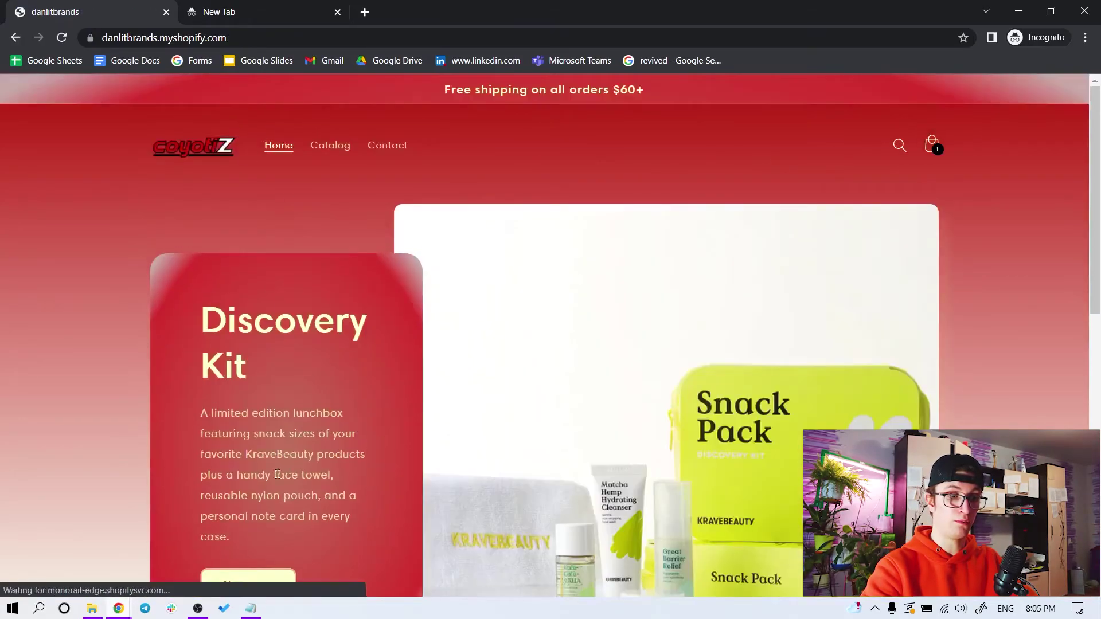
pyautogui.scroll(-2, 278, 474)
pyautogui.click(259, 446)
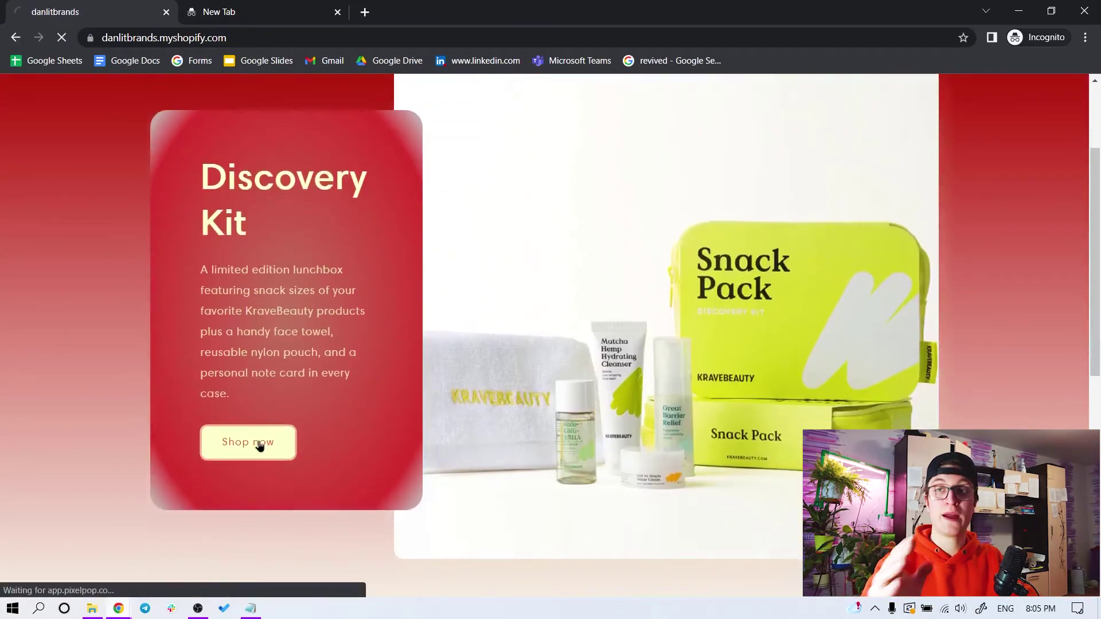